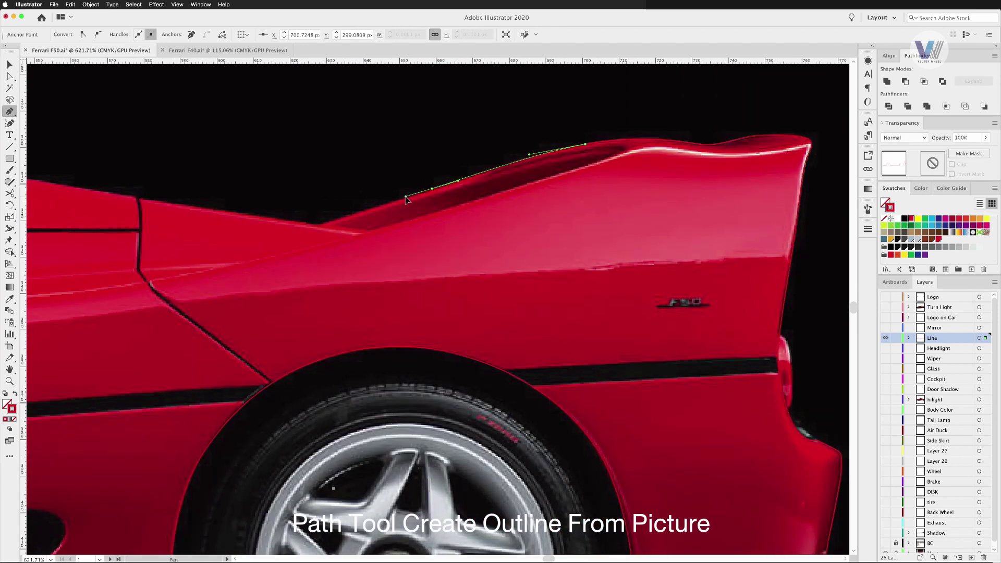
Place Pen anchors down the windshield pillar, at its base and along the hood line
{"action": "left_click_drag", "start_coordinate": [275, 206], "coordinate": [655, 206]}
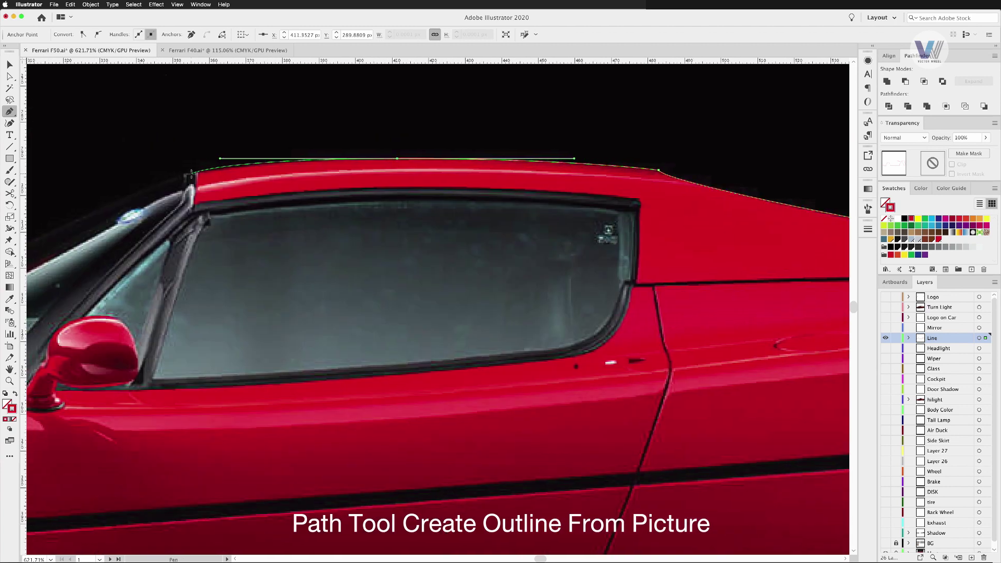
{"action": "mouse_move", "coordinate": [187, 203]}
{"action": "left_mouse_down"}
{"action": "mouse_move", "coordinate": [263, 142]}
{"action": "mouse_move", "coordinate": [377, 154]}
{"action": "left_mouse_up"}
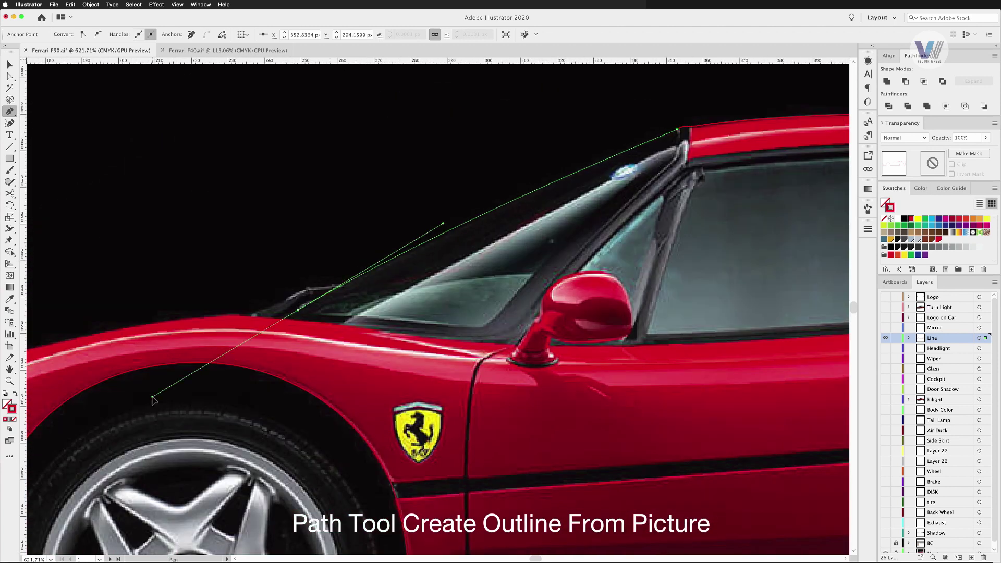
{"action": "left_click", "coordinate": [297, 311]}
{"action": "scroll", "coordinate": [269, 321], "scroll_direction": "left", "scroll_amount": 5}
{"action": "left_click", "coordinate": [442, 295]}
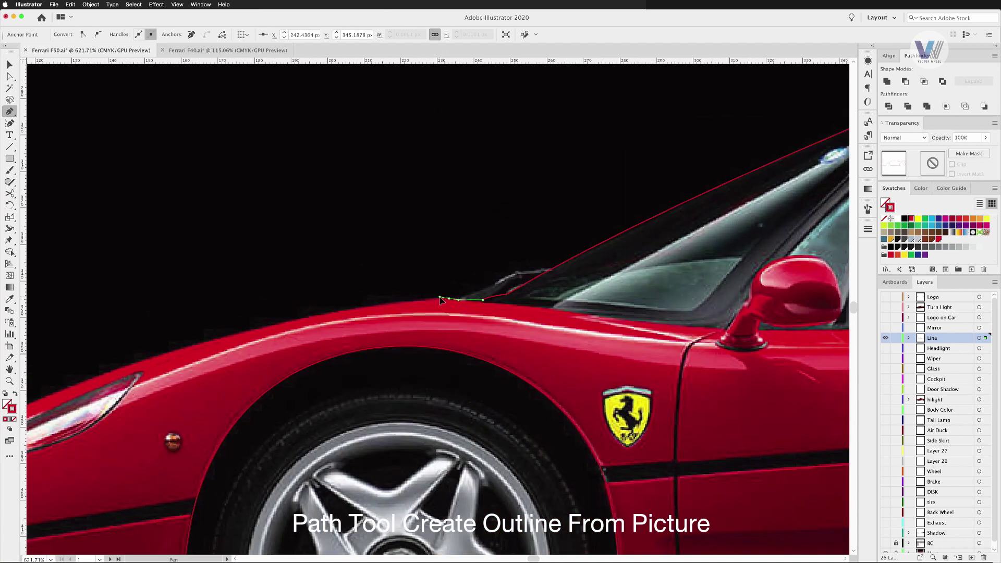
{"action": "scroll", "coordinate": [357, 293], "scroll_direction": "left", "scroll_amount": 5}
{"action": "left_click_drag", "start_coordinate": [315, 283], "coordinate": [150, 348]}
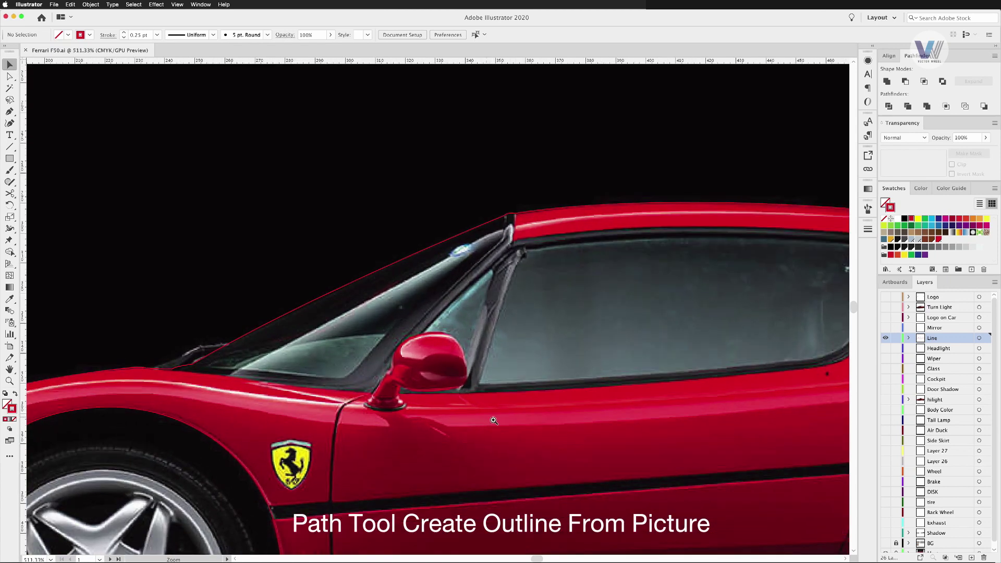
Continue the windshield outline, curving it along the window edge toward the roof
{"action": "scroll", "coordinate": [196, 370], "scroll_direction": "up", "scroll_amount": 2}
{"action": "left_click", "coordinate": [157, 370]}
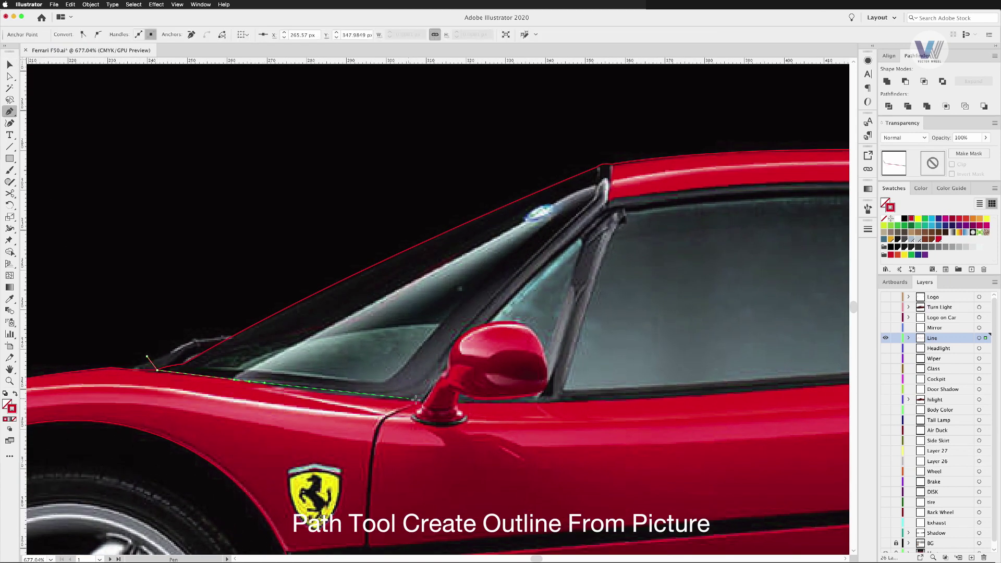
{"action": "scroll", "coordinate": [473, 405], "scroll_direction": "right", "scroll_amount": 10}
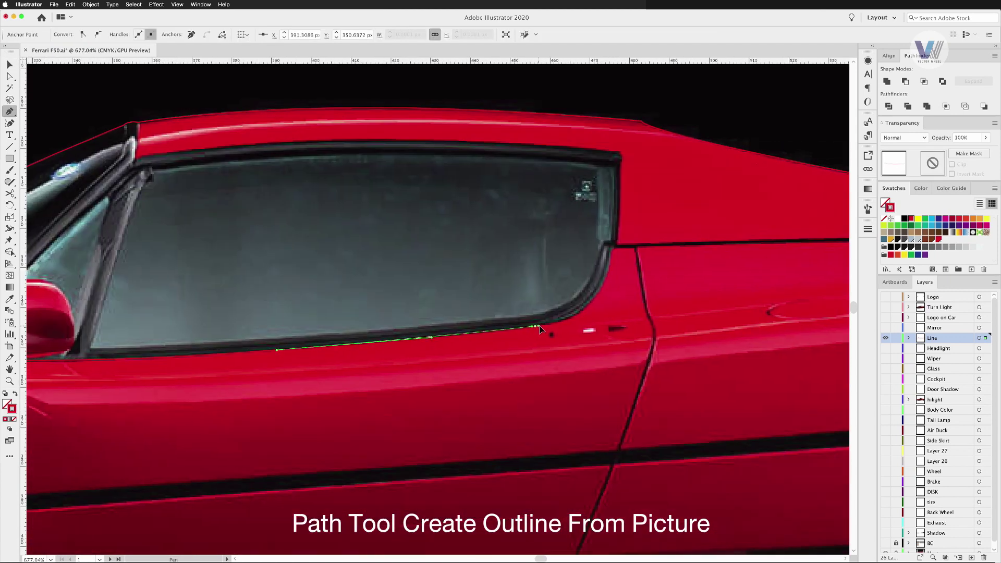
{"action": "left_click", "coordinate": [619, 154]}
{"action": "scroll", "coordinate": [619, 154], "scroll_direction": "left", "scroll_amount": 3}
{"action": "mouse_move", "coordinate": [305, 134]}
{"action": "left_mouse_down"}
{"action": "mouse_move", "coordinate": [113, 172]}
{"action": "mouse_move", "coordinate": [247, 103]}
{"action": "mouse_move", "coordinate": [544, 97]}
{"action": "left_mouse_up"}
Intersect the car-body outline with the windshield outline using Pathfinder
{"action": "key", "text": "v"}
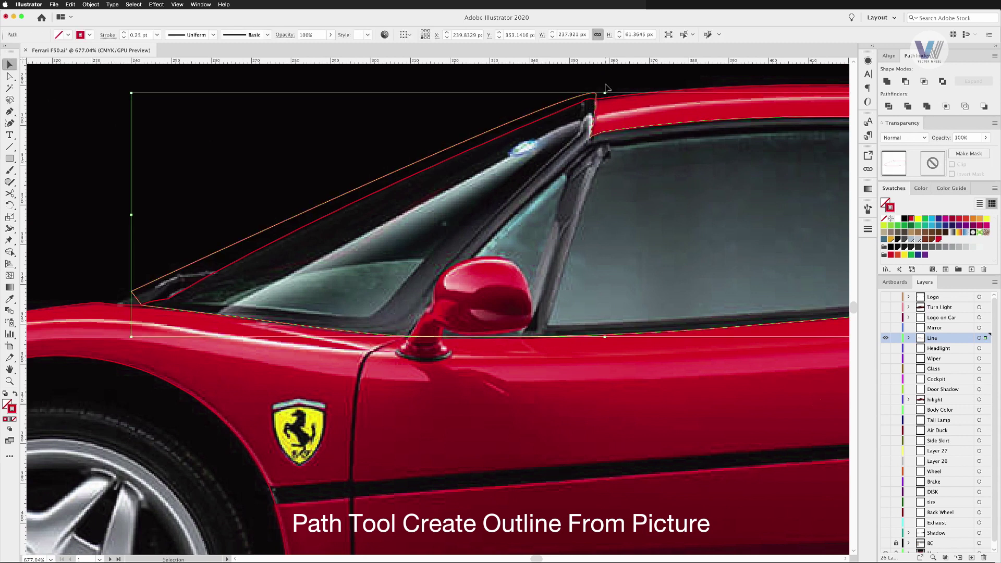
{"action": "left_click", "coordinate": [605, 92]}
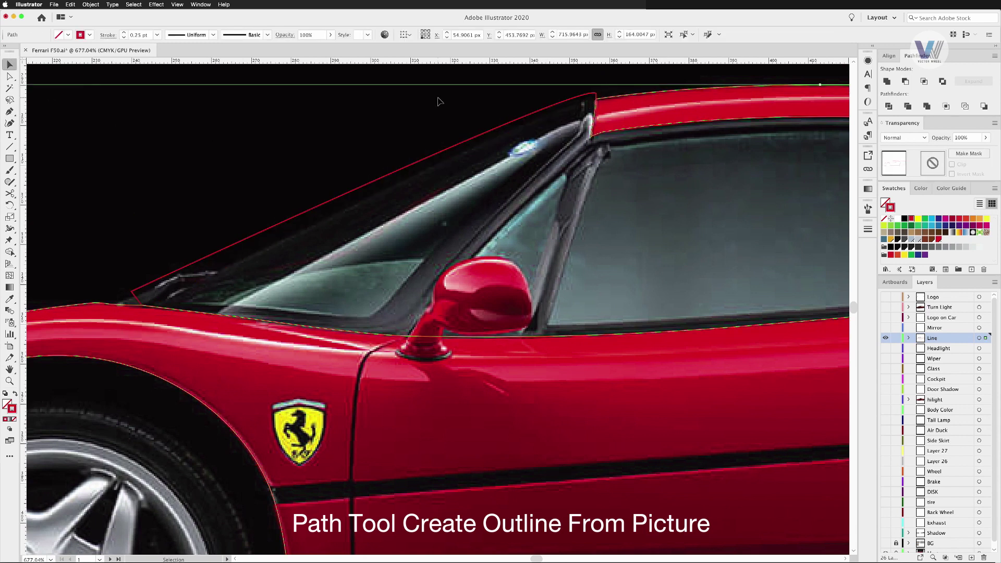
{"action": "left_click", "coordinate": [599, 97], "text": "shift"}
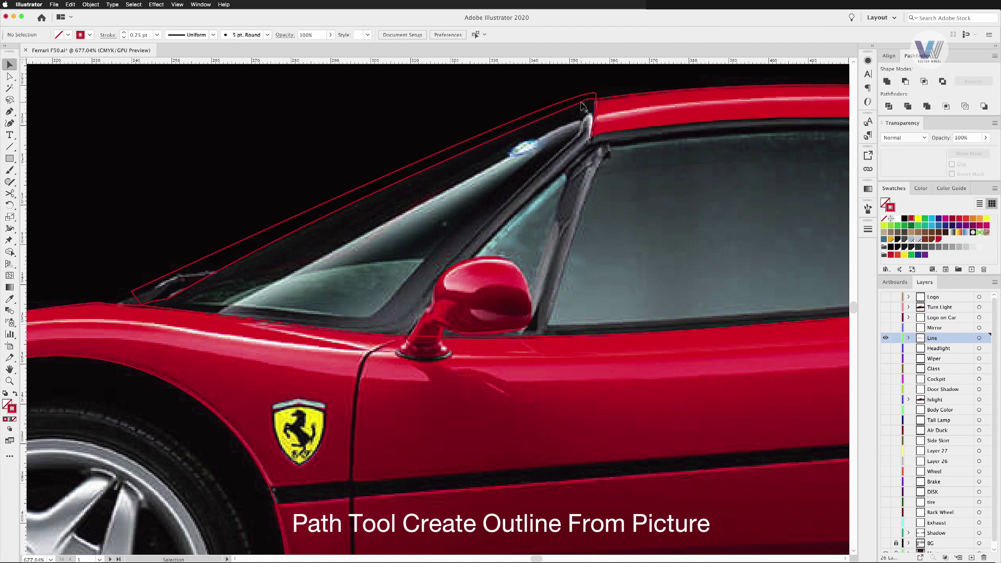
{"action": "left_click", "coordinate": [924, 81]}
{"action": "left_click", "coordinate": [539, 92]}
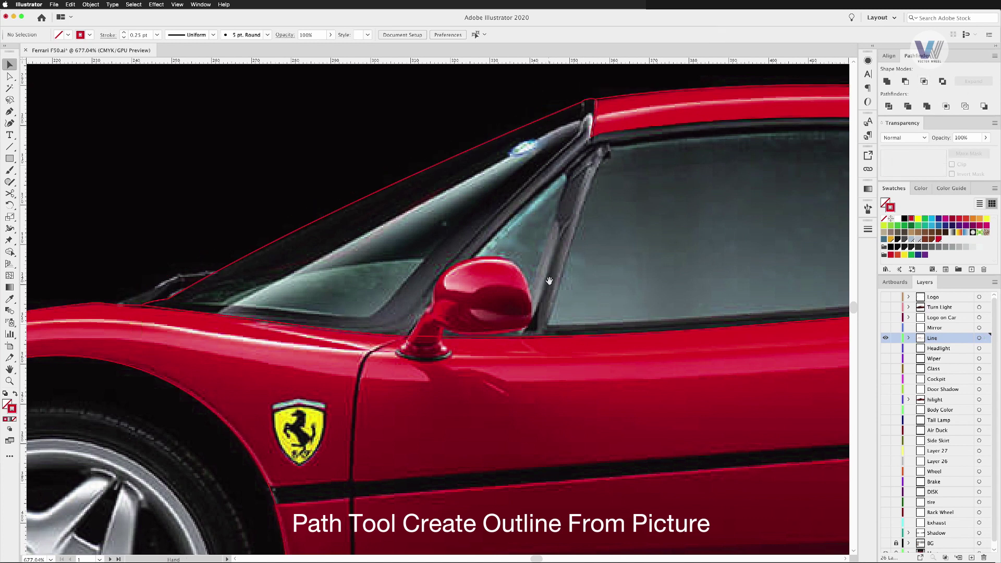
Draw the A-pillar outline from the mirror base up to the roof
{"action": "scroll", "coordinate": [365, 235], "scroll_direction": "right", "scroll_amount": 5}
{"action": "key", "text": "p"}
{"action": "scroll", "coordinate": [179, 367], "scroll_direction": "right", "scroll_amount": 5}
{"action": "left_click", "coordinate": [198, 364]}
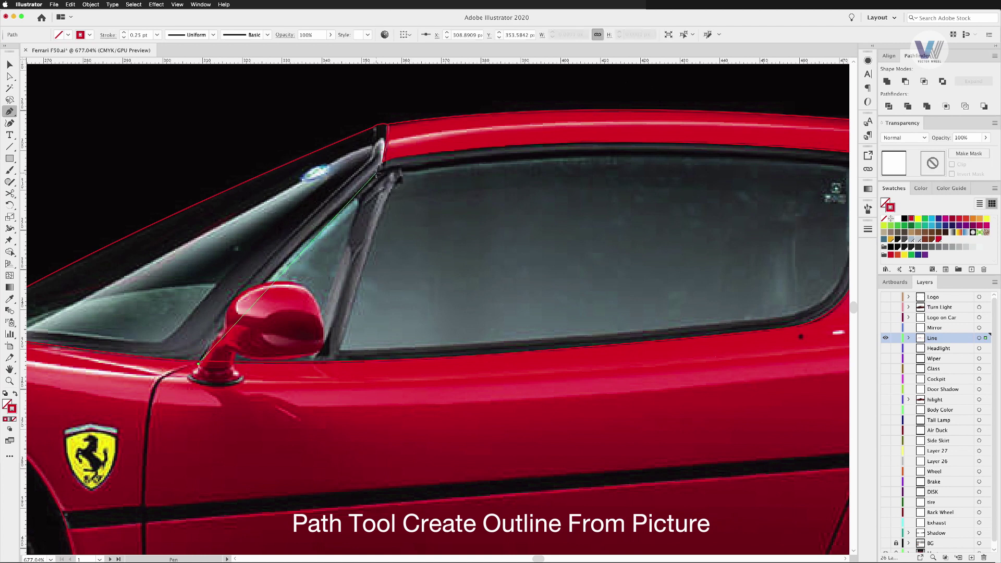
{"action": "left_click", "coordinate": [389, 151]}
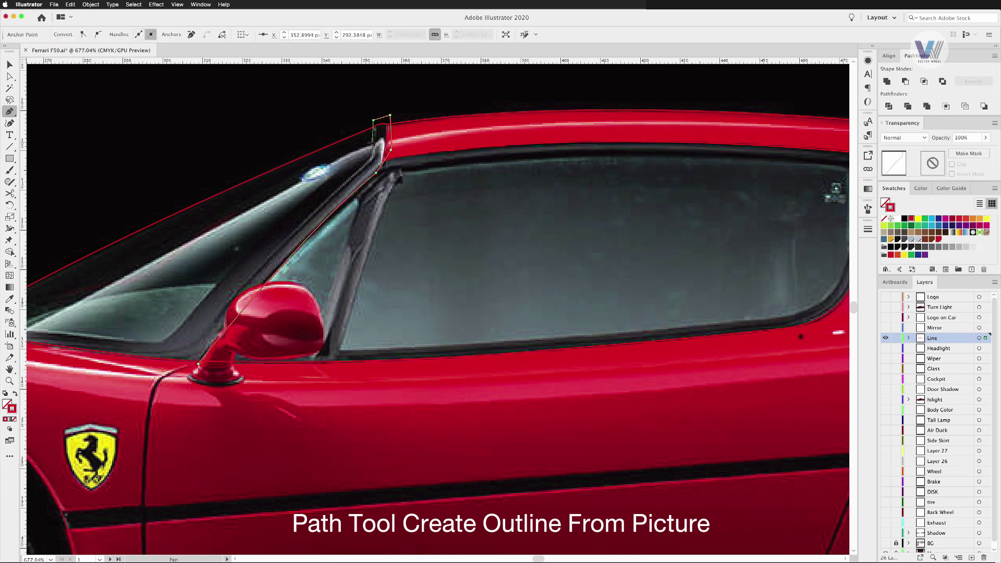
{"action": "scroll", "coordinate": [368, 163], "scroll_direction": "down", "scroll_amount": 2}
{"action": "scroll", "coordinate": [367, 163], "scroll_direction": "left", "scroll_amount": 2}
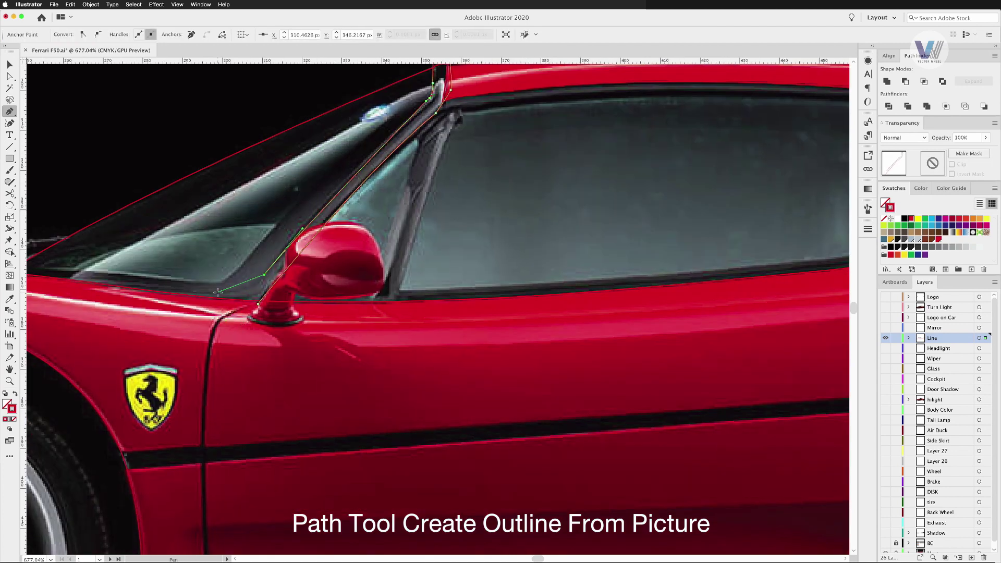
{"action": "left_click_drag", "start_coordinate": [218, 292], "coordinate": [249, 292]}
{"action": "left_click_drag", "start_coordinate": [216, 283], "coordinate": [461, 304]}
{"action": "left_click", "coordinate": [243, 289]}
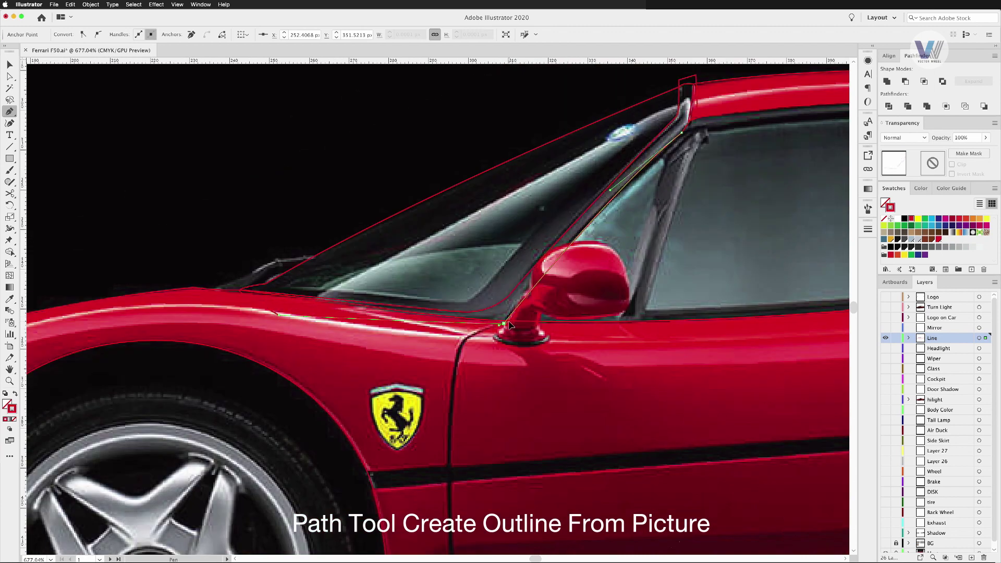
{"action": "left_click", "coordinate": [477, 296]}
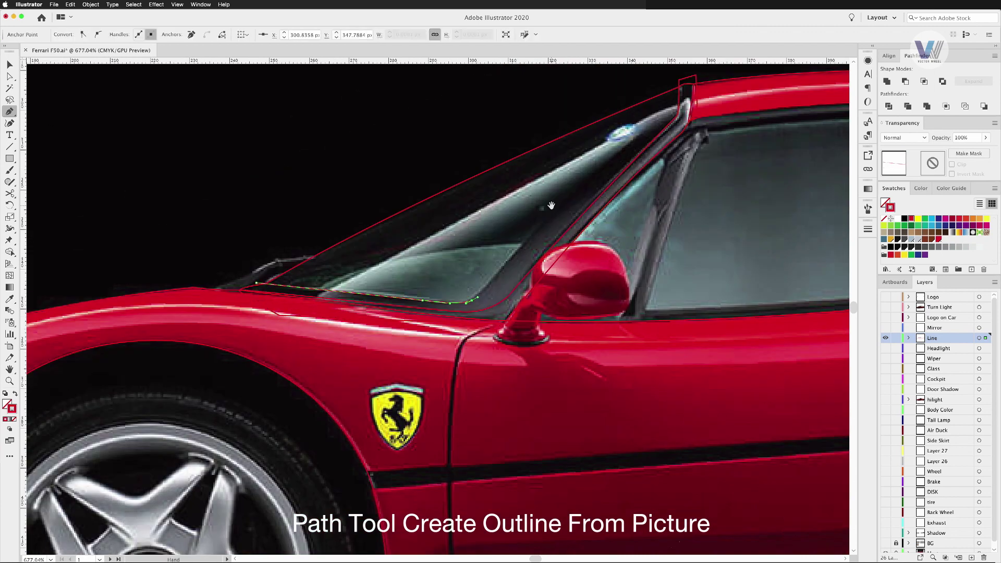
{"action": "scroll", "coordinate": [553, 165], "scroll_direction": "up", "scroll_amount": 1}
{"action": "scroll", "coordinate": [552, 165], "scroll_direction": "right", "scroll_amount": 2}
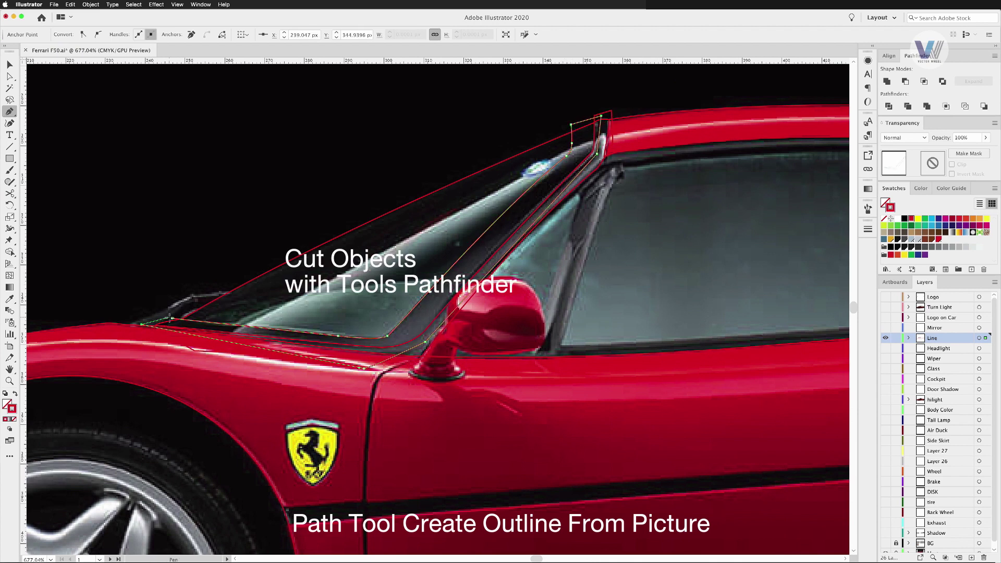
Widen the right edge of the side window outline
{"action": "key", "text": "v"}
{"action": "left_click", "coordinate": [605, 127]}
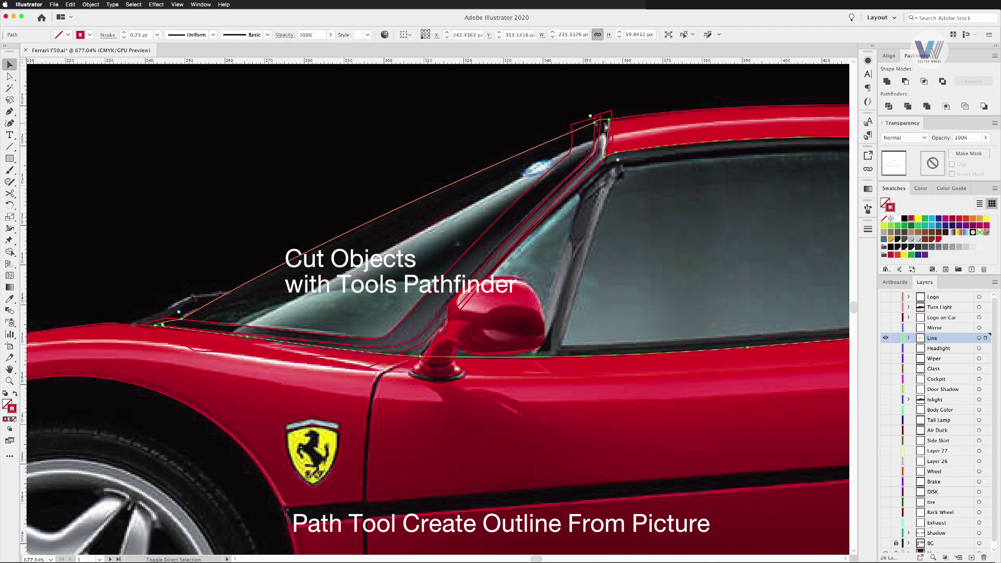
{"action": "left_click", "coordinate": [574, 145], "text": "shift"}
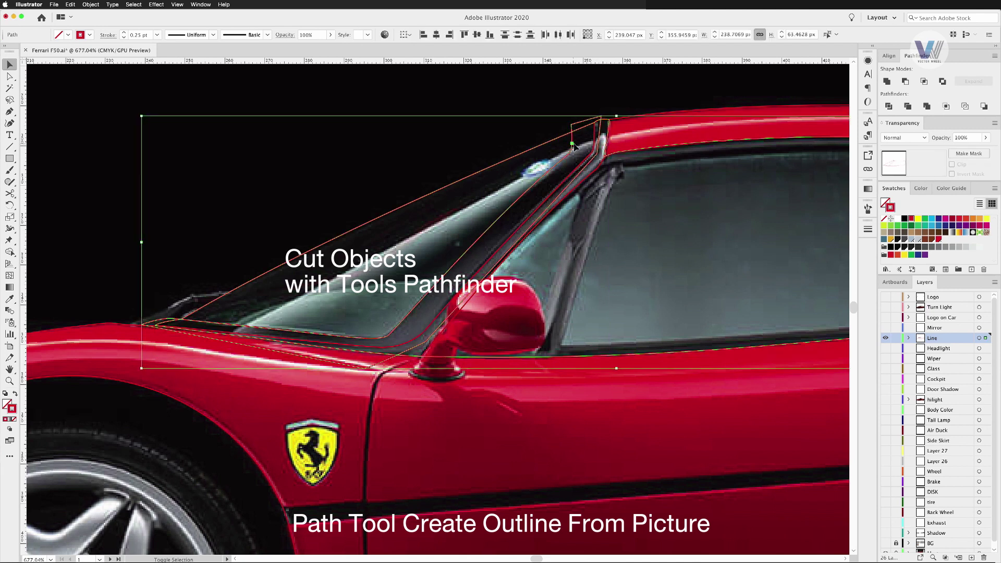
{"action": "left_click", "coordinate": [573, 146], "text": "shift"}
{"action": "left_click", "coordinate": [370, 350]}
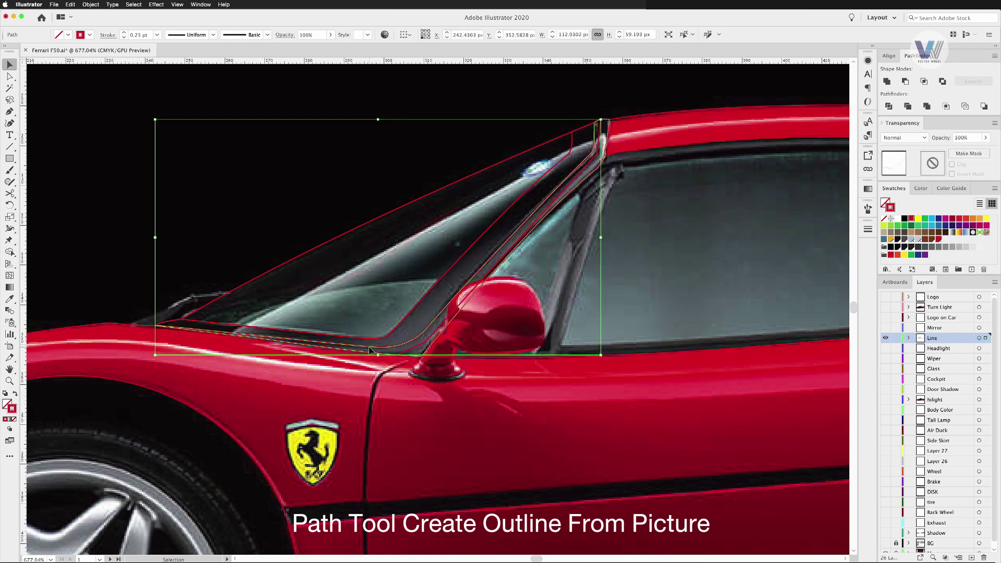
{"action": "left_click_drag", "start_coordinate": [370, 350], "coordinate": [425, 339]}
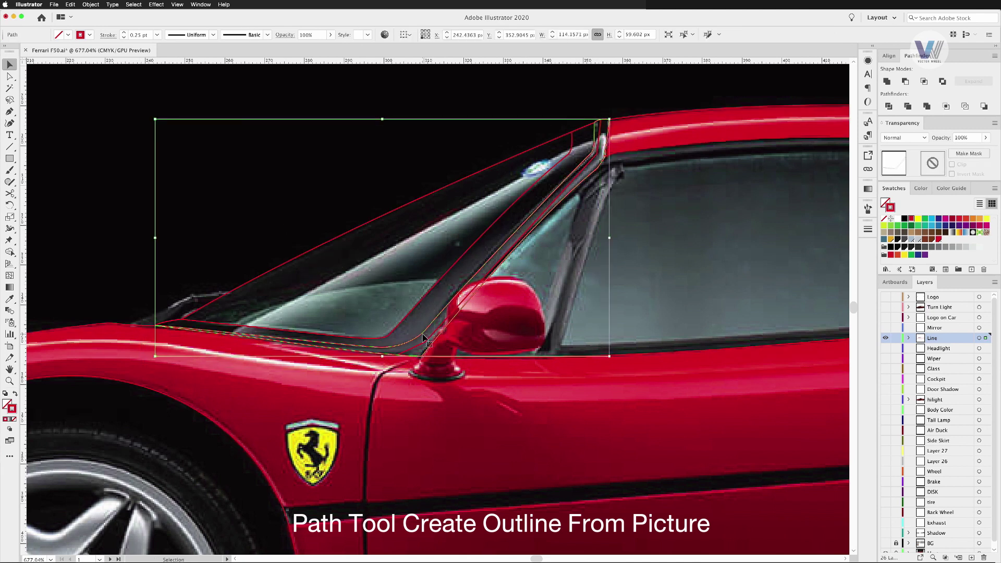
{"action": "left_click", "coordinate": [608, 154]}
Trace a closed outline around the side door window with a curved front corner
{"action": "scroll", "coordinate": [255, 249], "scroll_direction": "right", "scroll_amount": 5}
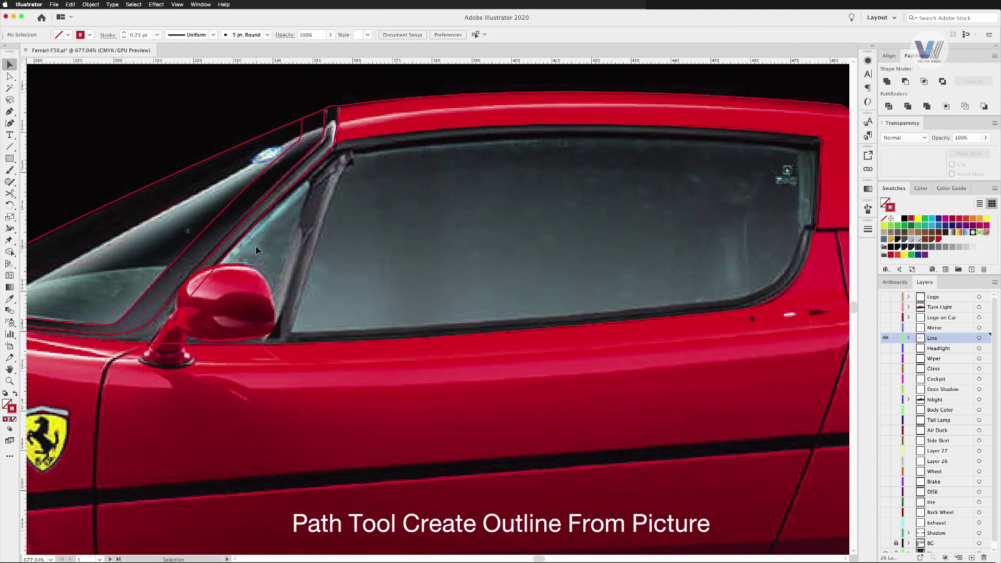
{"action": "left_click", "coordinate": [263, 210]}
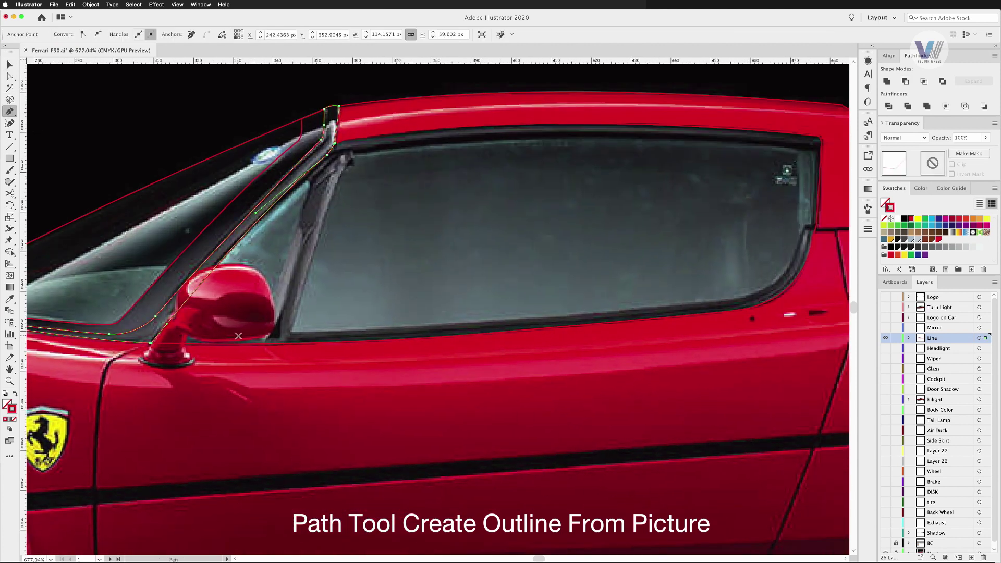
{"action": "left_click", "coordinate": [173, 336]}
{"action": "left_click", "coordinate": [635, 312]}
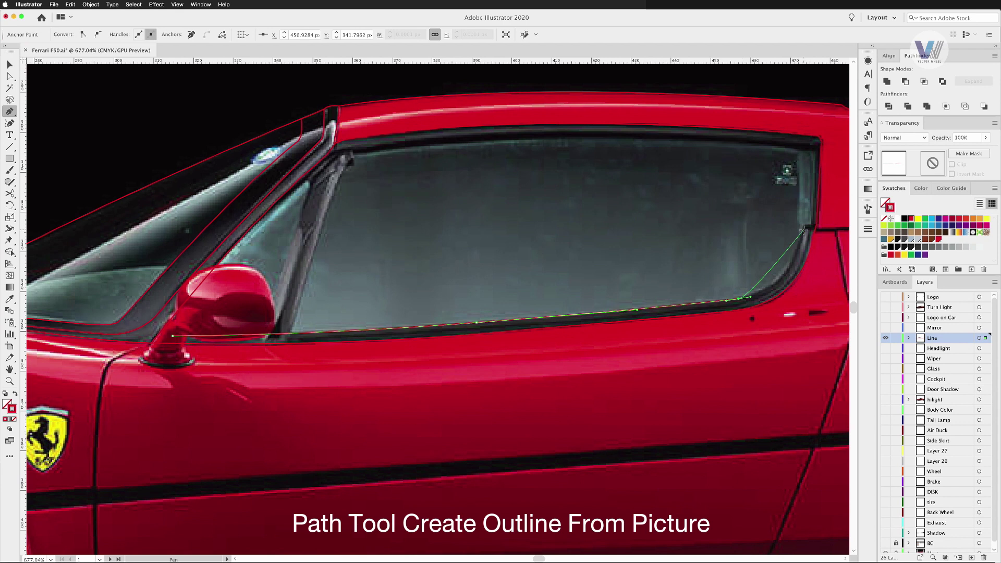
{"action": "left_click", "coordinate": [790, 289]}
{"action": "left_click_drag", "start_coordinate": [804, 226], "coordinate": [708, 231]}
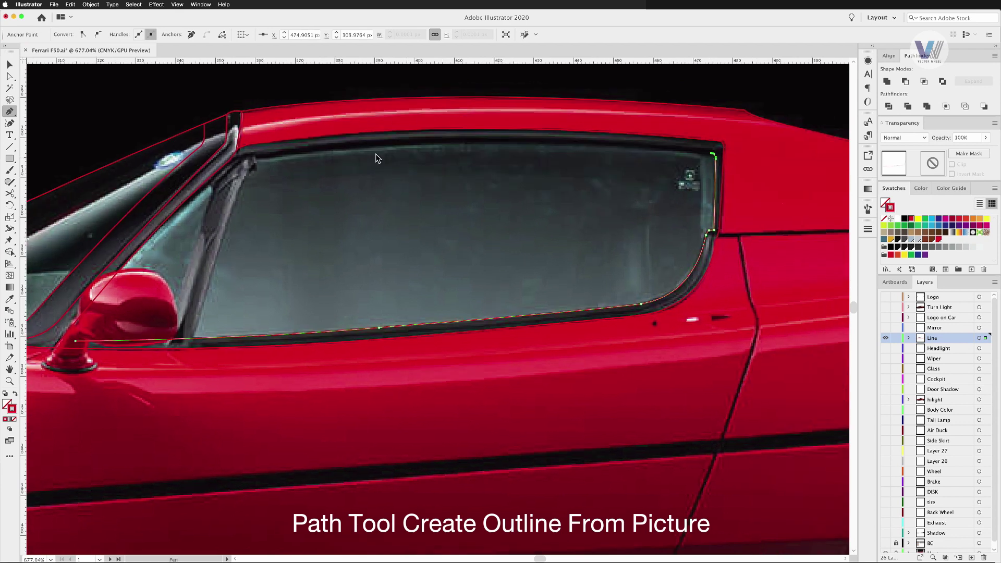
{"action": "left_click_drag", "start_coordinate": [378, 158], "coordinate": [416, 152]}
{"action": "left_click", "coordinate": [281, 151]}
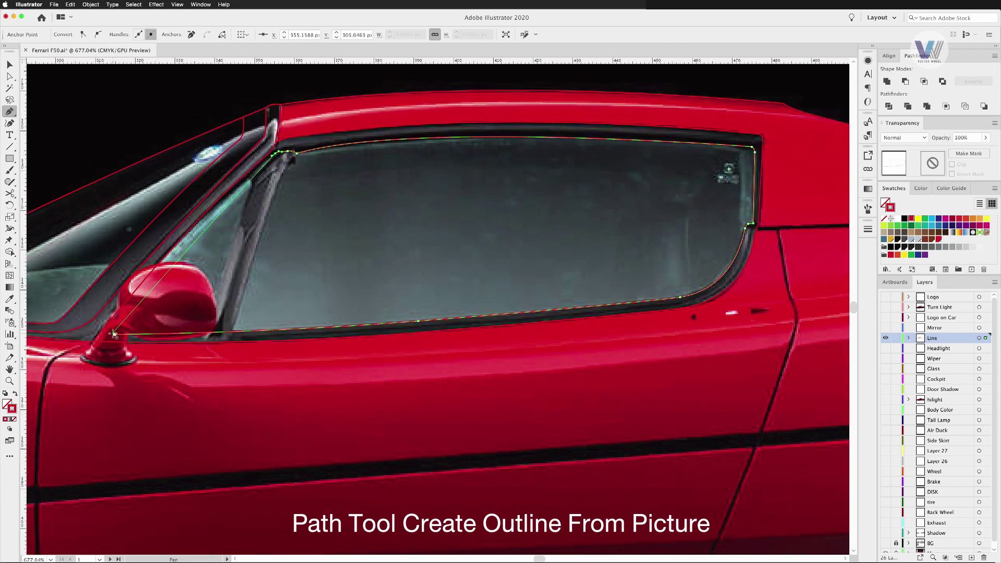
{"action": "left_click_drag", "start_coordinate": [111, 334], "coordinate": [63, 415]}
{"action": "key", "text": "a"}
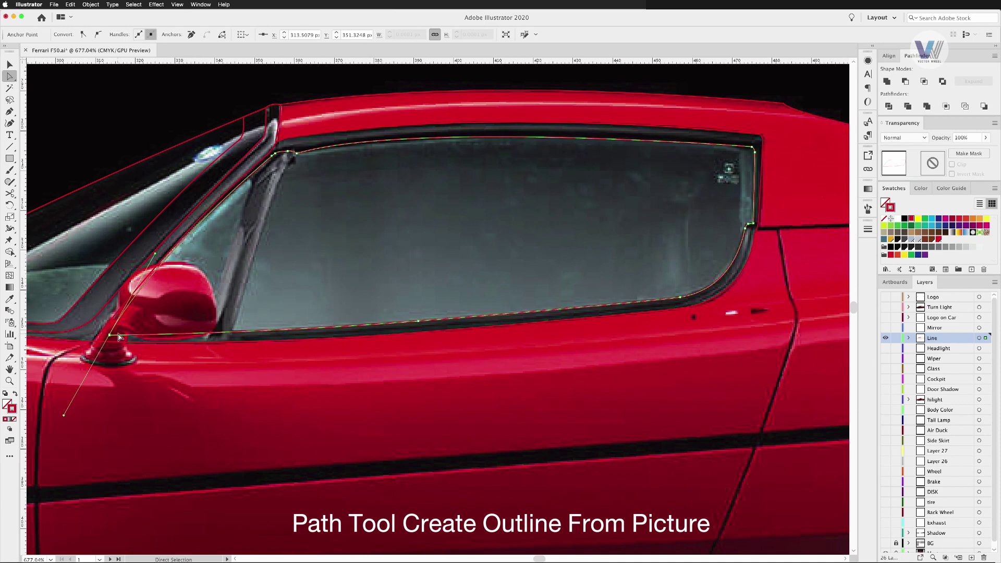
{"action": "left_click", "coordinate": [173, 307]}
Draw the thin pillar strip beside the mirror, then view the whole car
{"action": "left_click_drag", "start_coordinate": [230, 225], "coordinate": [282, 221]}
{"action": "left_click", "coordinate": [280, 336]}
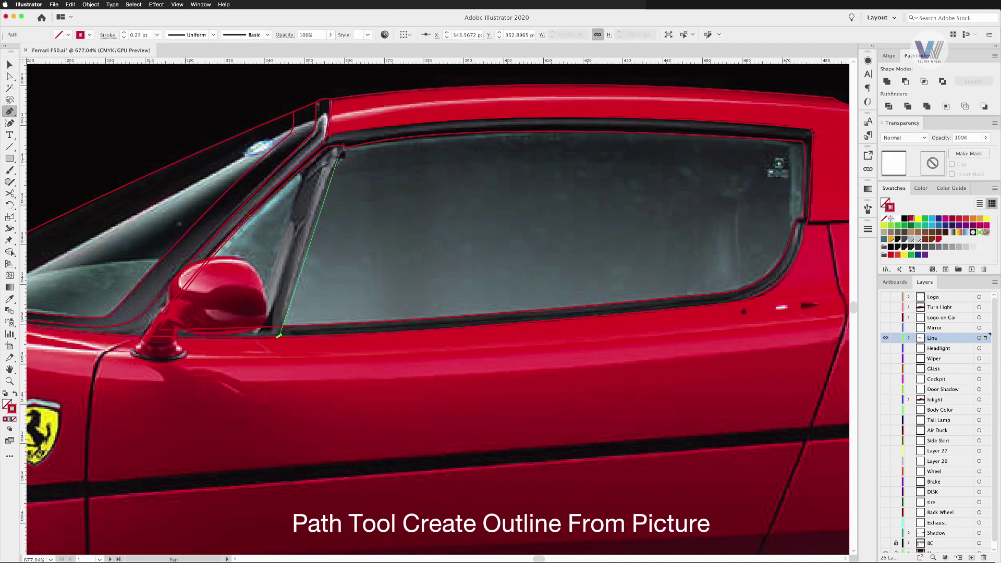
{"action": "left_click_drag", "start_coordinate": [342, 152], "coordinate": [349, 143]}
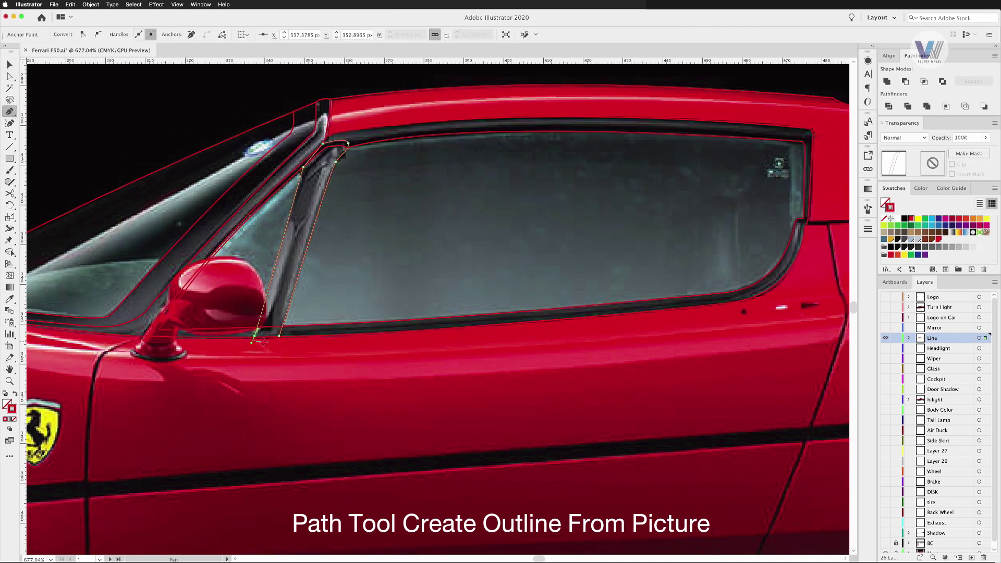
{"action": "left_click", "coordinate": [94, 102]}
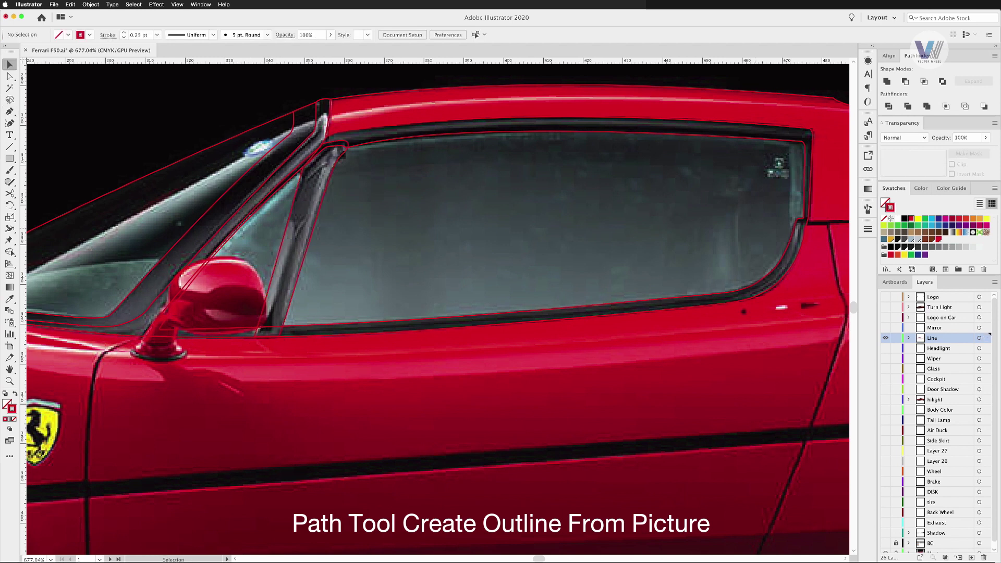
{"action": "key", "text": "ctrl+0"}
{"action": "scroll", "coordinate": [180, 379], "scroll_direction": "up", "scroll_amount": 5}
Set the Pen outline stroke colour to yellow
{"action": "key", "text": "p"}
{"action": "left_click", "coordinate": [135, 330]}
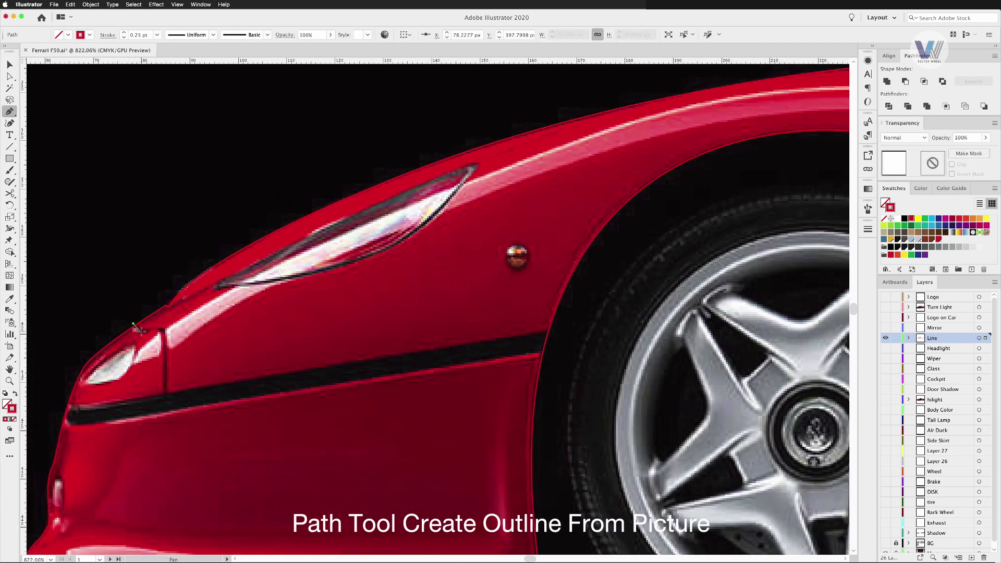
{"action": "left_click", "coordinate": [919, 219]}
{"action": "left_click", "coordinate": [867, 228]}
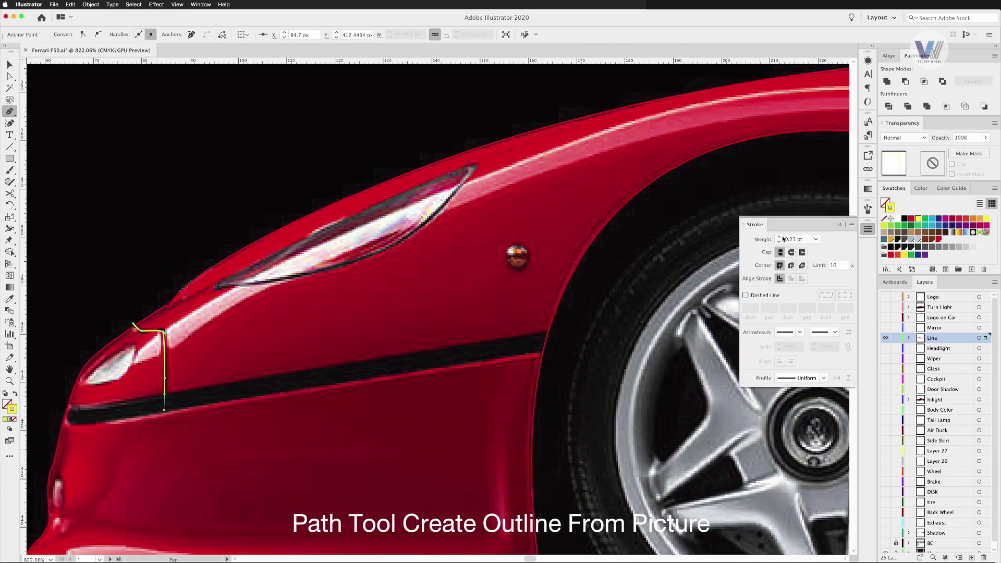
{"action": "left_click", "coordinate": [839, 224]}
Trace the black side stripe on the front fender
{"action": "left_click", "coordinate": [68, 402]}
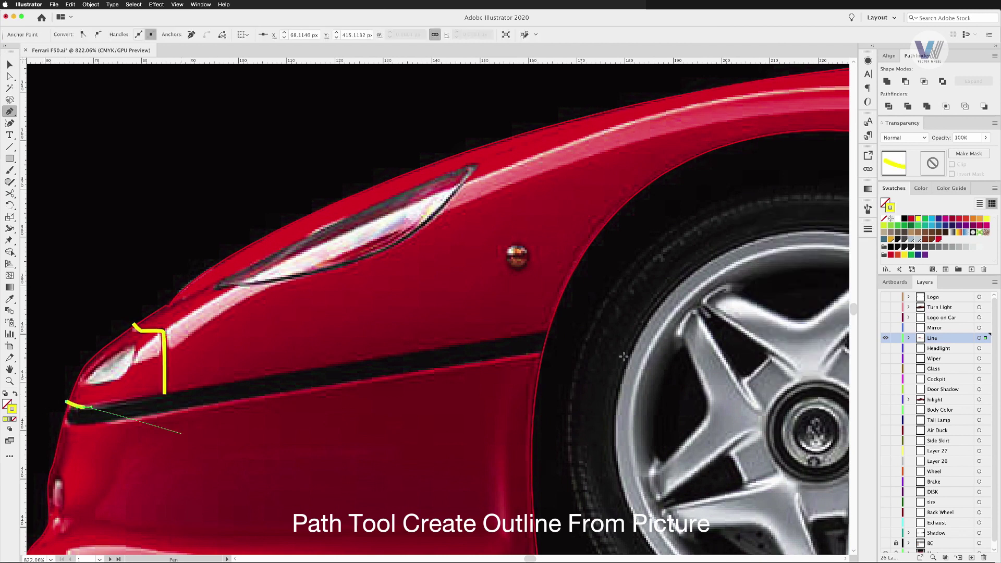
{"action": "left_click", "coordinate": [557, 329]}
{"action": "left_click", "coordinate": [550, 353]}
{"action": "left_click", "coordinate": [105, 422]}
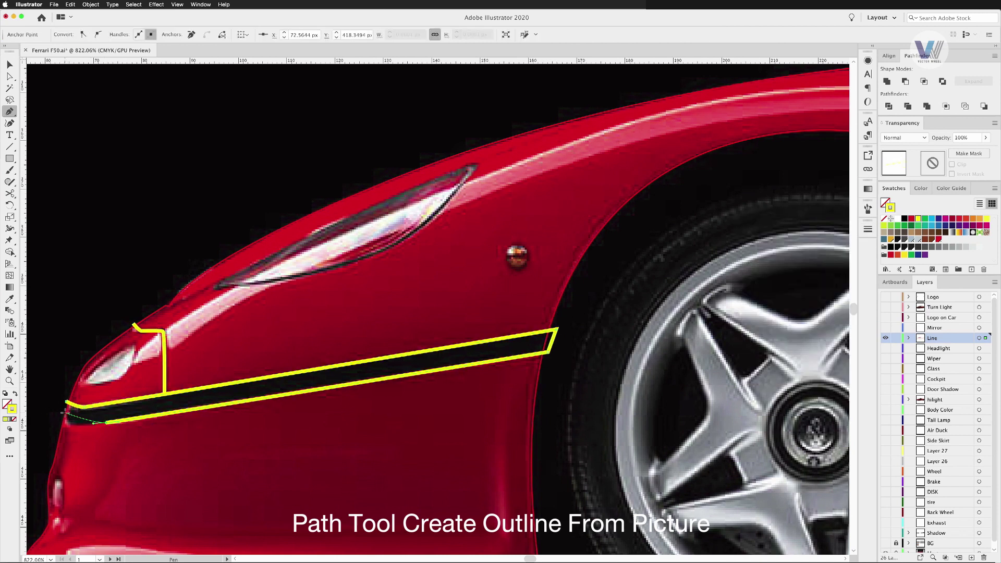
Thin the stroke weight and trace the long headlight's lower edge
{"action": "left_click", "coordinate": [868, 230]}
{"action": "left_click", "coordinate": [834, 245]}
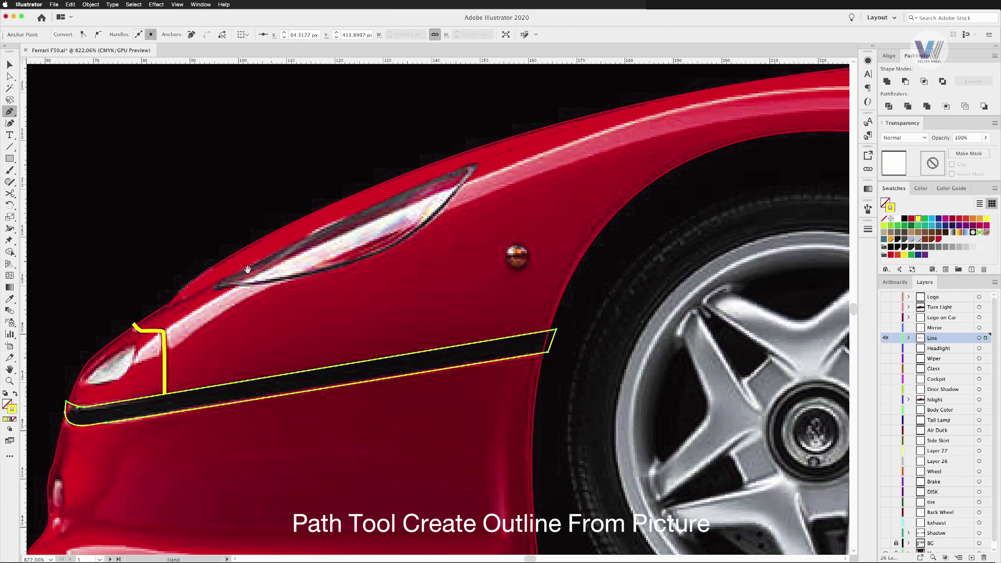
{"action": "left_click", "coordinate": [214, 286]}
{"action": "left_click", "coordinate": [332, 268]}
{"action": "left_click", "coordinate": [383, 251]}
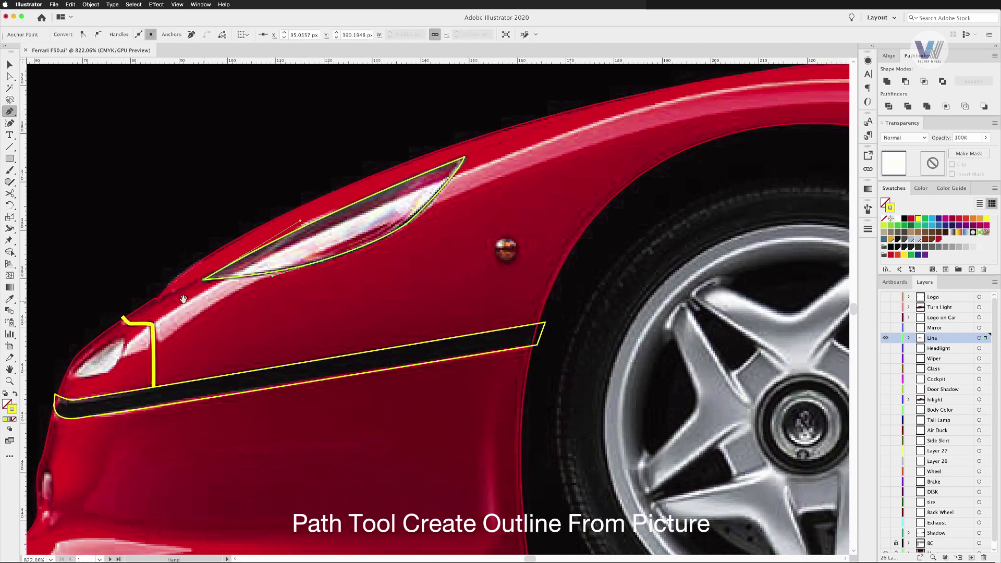
{"action": "scroll", "coordinate": [473, 227], "scroll_direction": "up", "scroll_amount": 3}
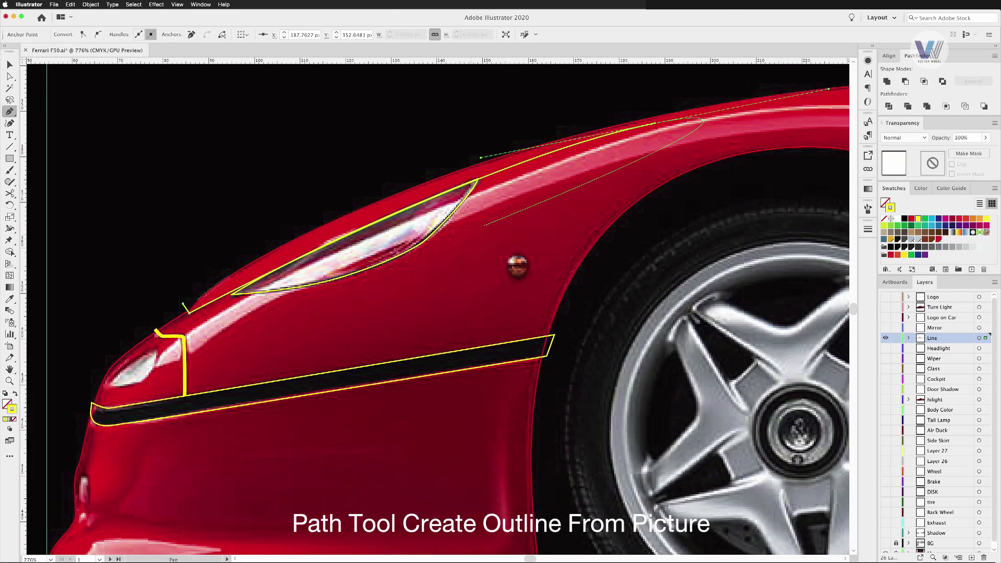
Trace the fender's top edge and begin the small headlight curve
{"action": "scroll", "coordinate": [469, 260], "scroll_direction": "left", "scroll_amount": 5}
{"action": "left_click", "coordinate": [191, 312]}
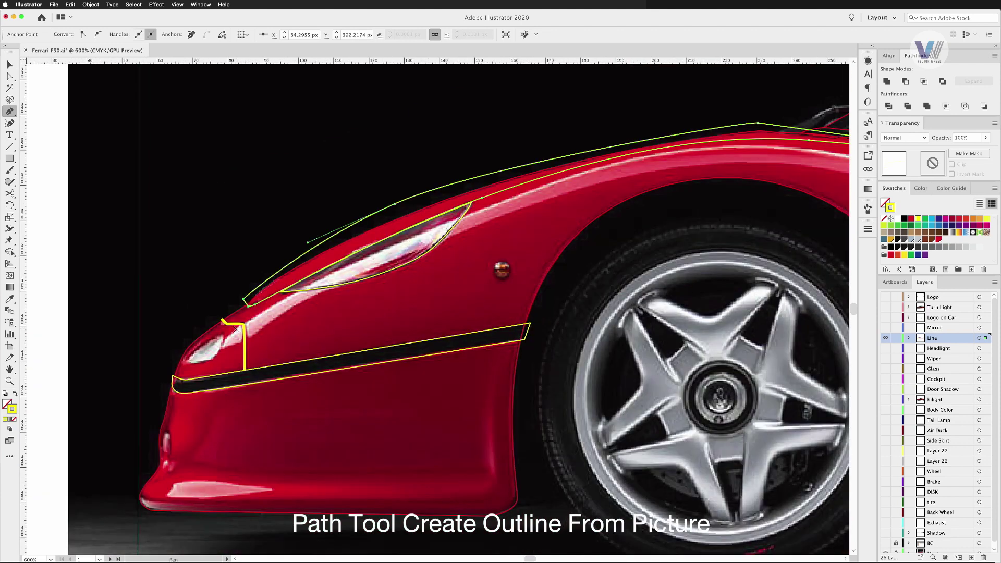
{"action": "left_click", "coordinate": [223, 334]}
{"action": "left_click_drag", "start_coordinate": [211, 360], "coordinate": [213, 365]}
Outline the lower bumper along its bottom edge
{"action": "left_click_drag", "start_coordinate": [232, 435], "coordinate": [231, 406]}
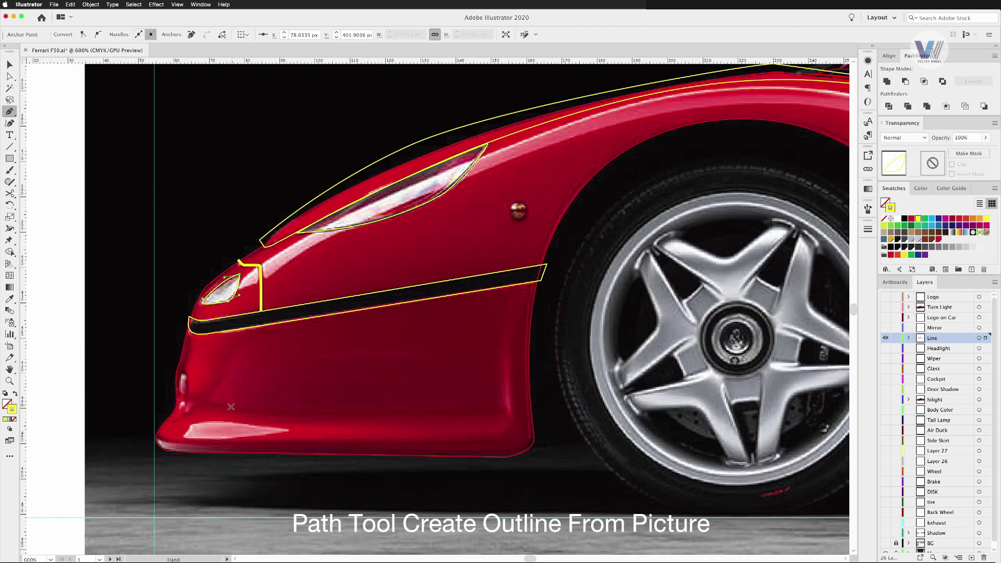
{"action": "left_click", "coordinate": [154, 429]}
{"action": "left_click_drag", "start_coordinate": [169, 440], "coordinate": [181, 441]}
{"action": "left_click", "coordinate": [496, 442]}
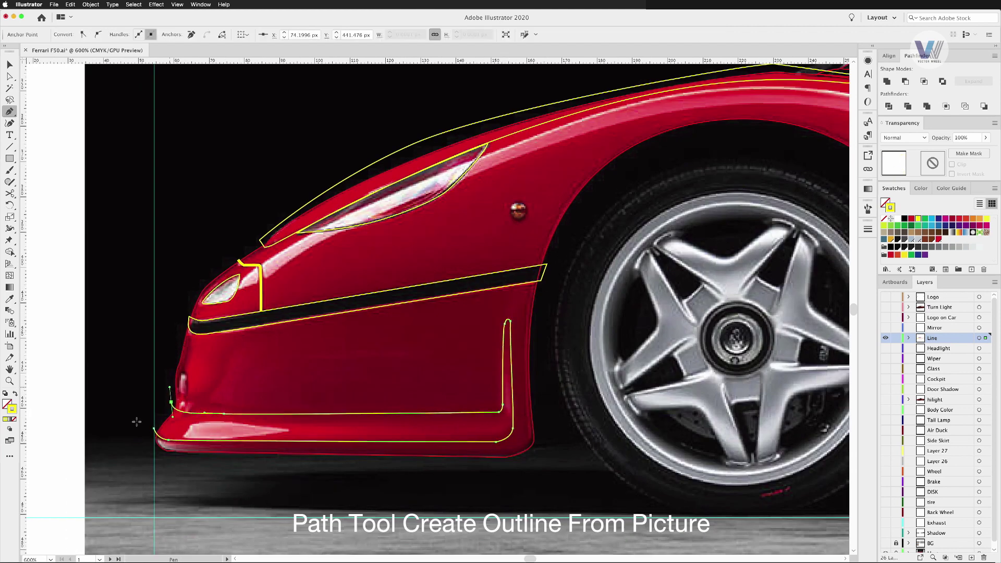
{"action": "scroll", "coordinate": [198, 386], "scroll_direction": "up", "scroll_amount": 3}
Draw an oval around the marker light and trace the door stripe and skirt line
{"action": "left_click", "coordinate": [334, 384]}
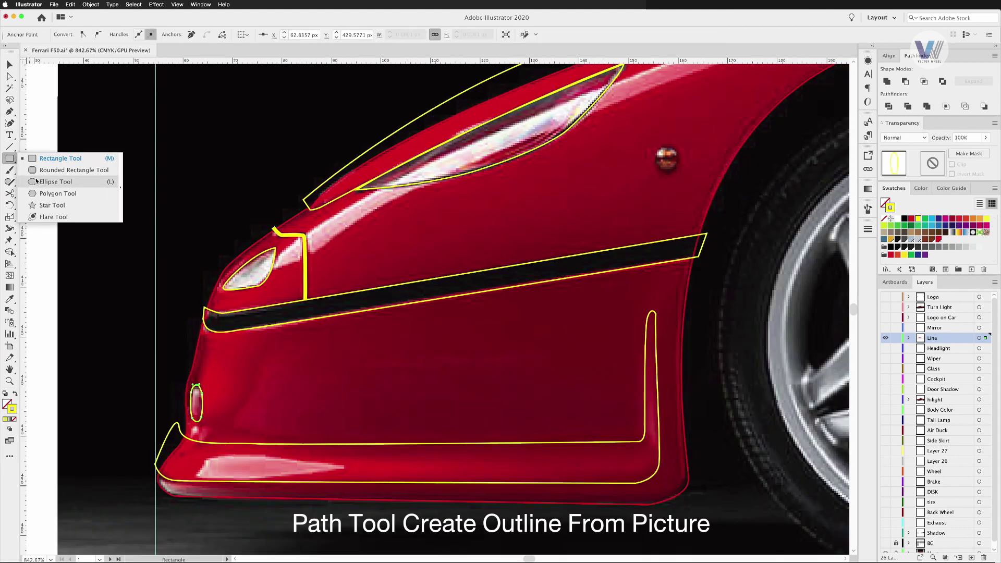
{"action": "left_click_drag", "start_coordinate": [10, 158], "coordinate": [44, 183]}
{"action": "left_click_drag", "start_coordinate": [655, 147], "coordinate": [676, 169]}
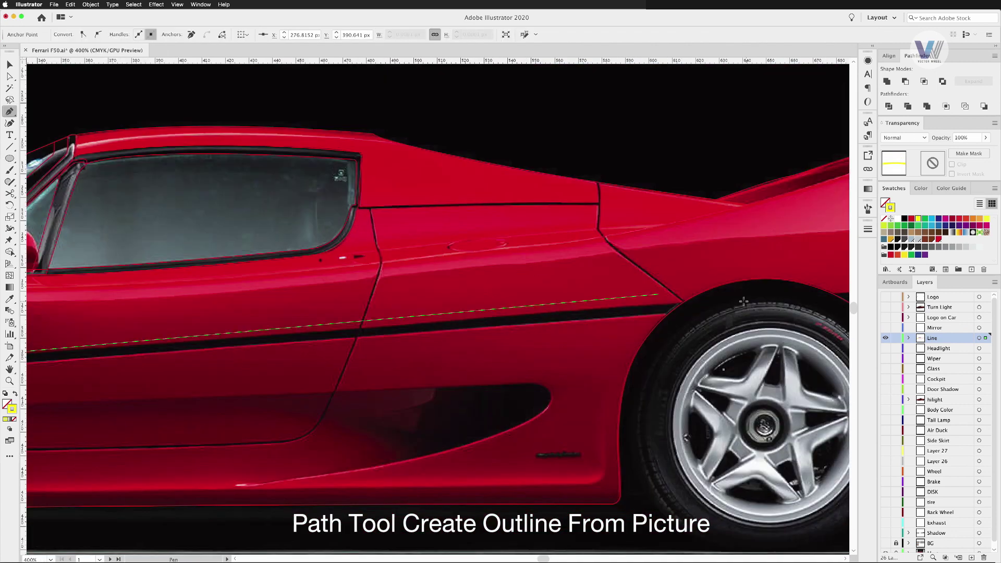
{"action": "left_click", "coordinate": [688, 303]}
{"action": "left_click_drag", "start_coordinate": [315, 334], "coordinate": [643, 288]}
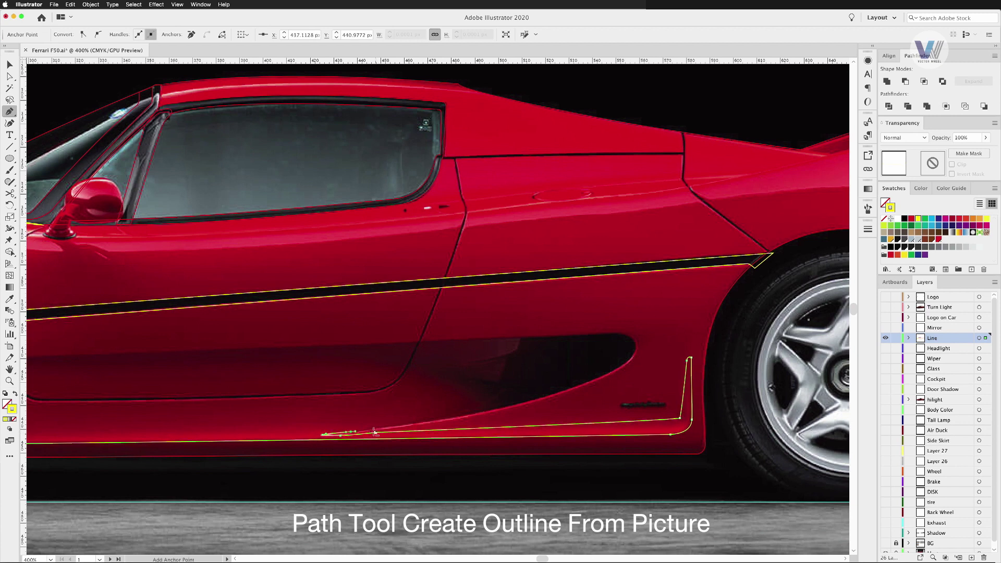
{"action": "left_click_drag", "start_coordinate": [375, 432], "coordinate": [610, 401]}
{"action": "left_click", "coordinate": [280, 401]}
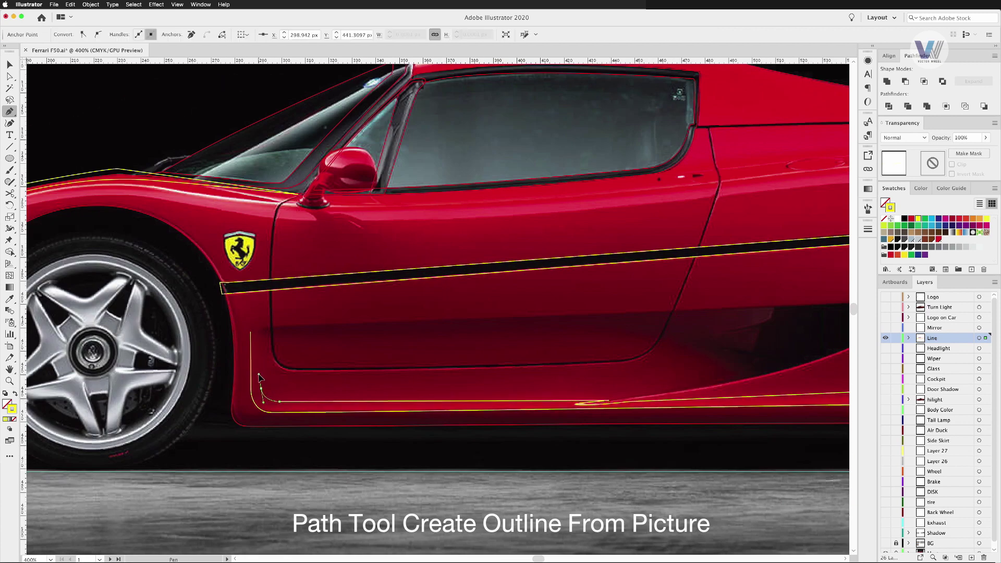
Curve the skirt line's front corner and trace the door's lower line
{"action": "left_click_drag", "start_coordinate": [258, 330], "coordinate": [259, 363]}
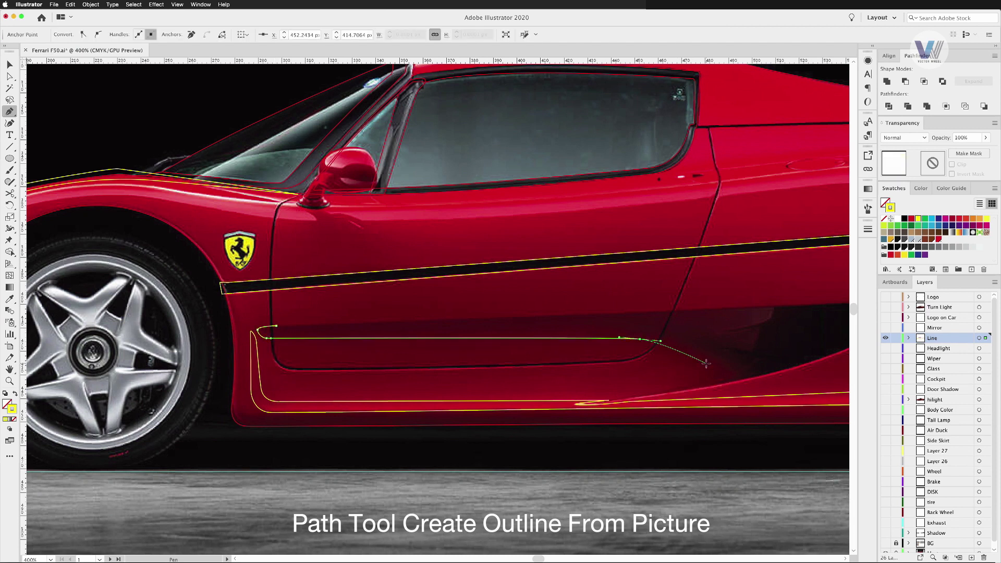
{"action": "left_click", "coordinate": [620, 400]}
{"action": "scroll", "coordinate": [625, 386], "scroll_direction": "right", "scroll_amount": 5}
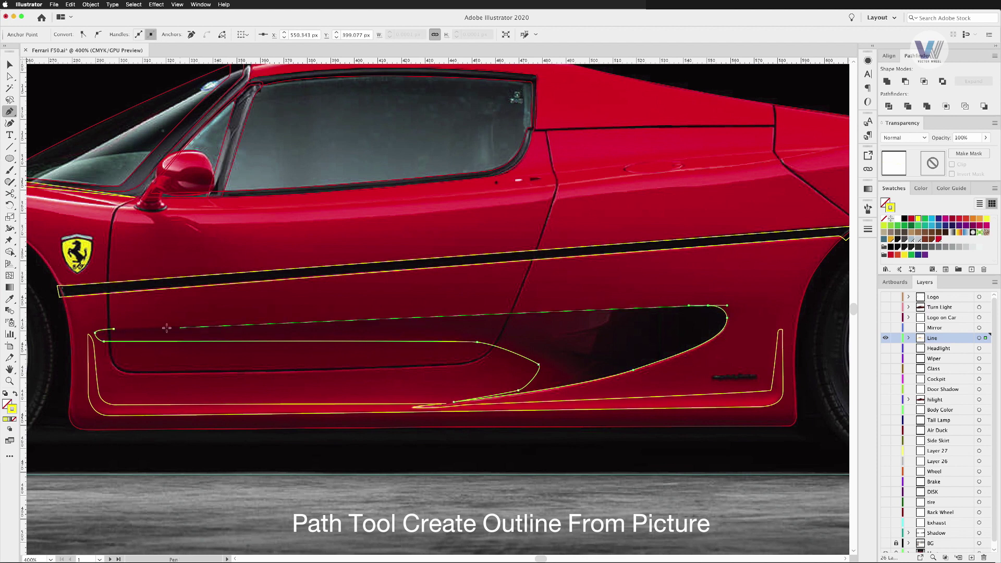
{"action": "left_click", "coordinate": [140, 328]}
{"action": "scroll", "coordinate": [323, 243], "scroll_direction": "left", "scroll_amount": 5}
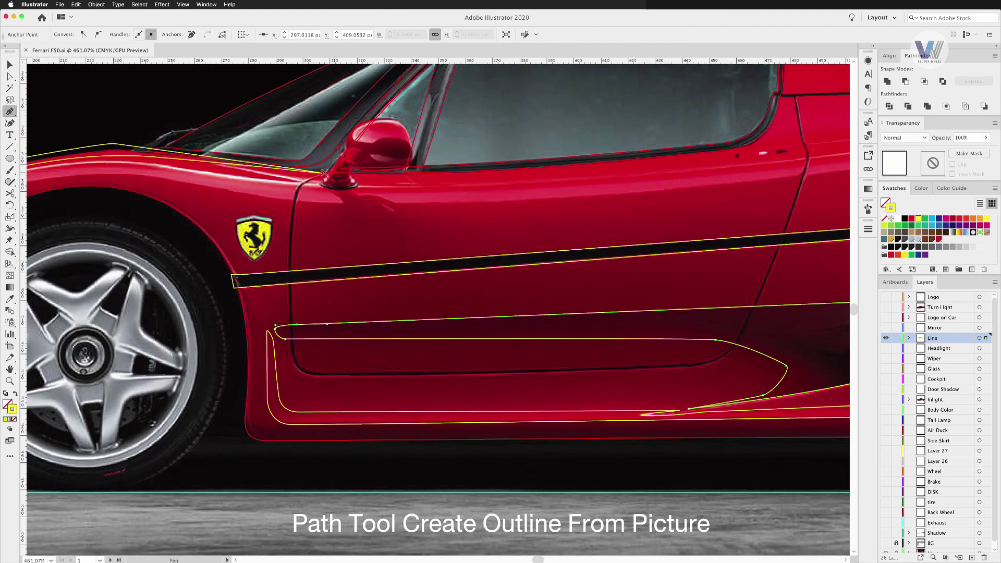
{"action": "scroll", "coordinate": [323, 190], "scroll_direction": "up", "scroll_amount": 3}
Trace the door's front edge from the mirror base down to the sill
{"action": "left_click", "coordinate": [279, 225]}
{"action": "left_click", "coordinate": [276, 254]}
{"action": "left_click", "coordinate": [276, 330]}
{"action": "left_click", "coordinate": [274, 367]}
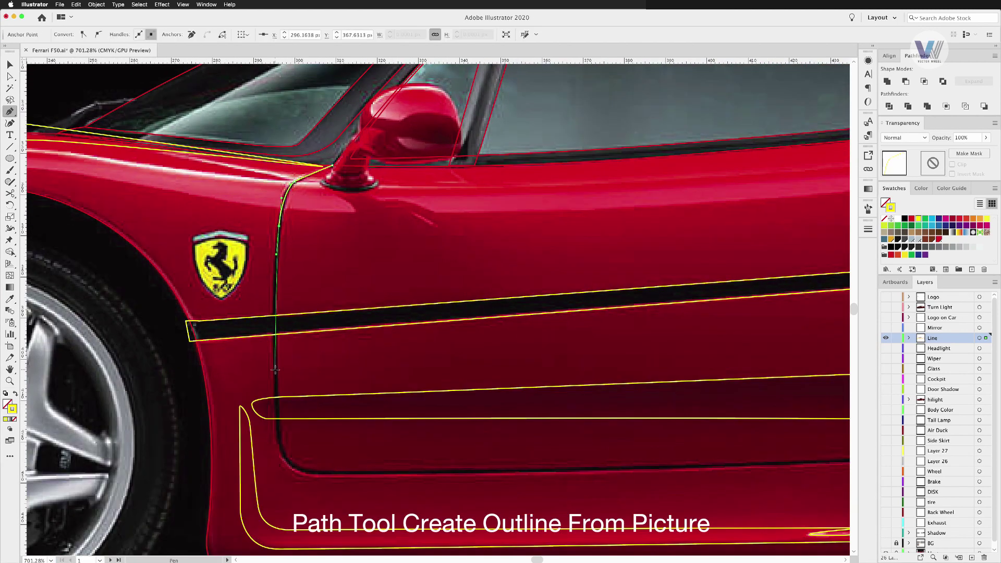
{"action": "left_click", "coordinate": [275, 407]}
{"action": "scroll", "coordinate": [353, 477], "scroll_direction": "right", "scroll_amount": 10}
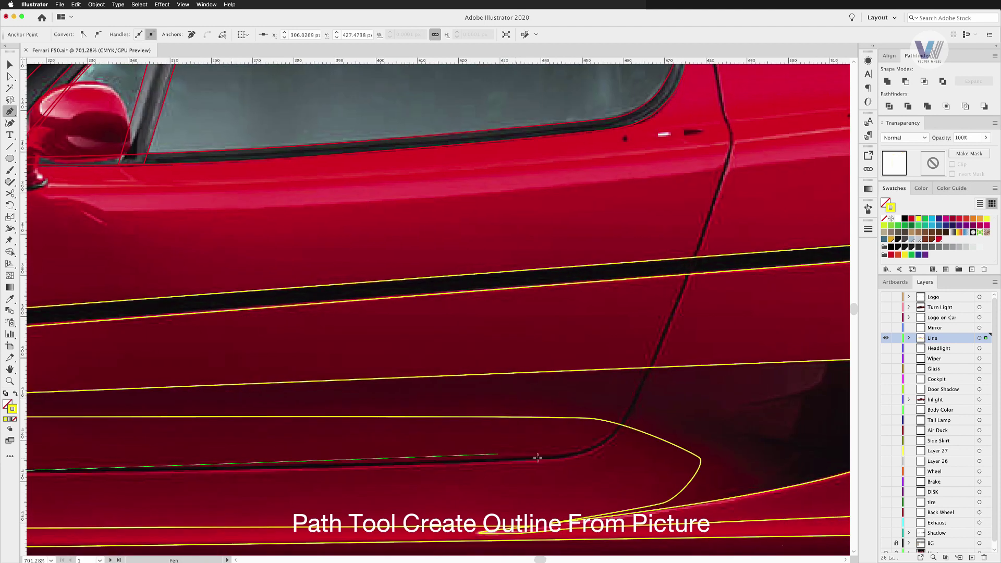
{"action": "left_click_drag", "start_coordinate": [556, 457], "coordinate": [572, 456]}
Trace the door's rear edge up to its top line
{"action": "left_click", "coordinate": [653, 365]}
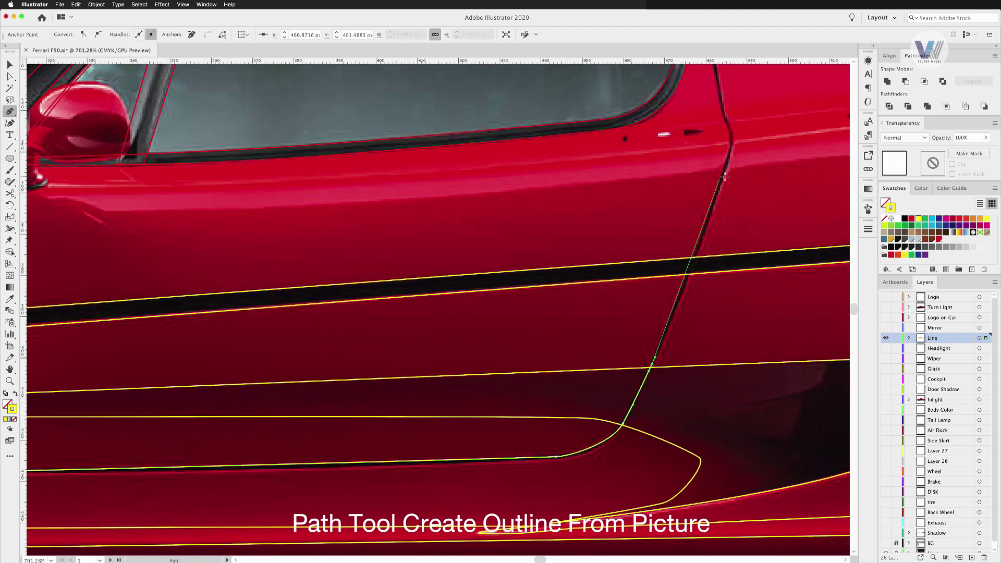
{"action": "scroll", "coordinate": [720, 208], "scroll_direction": "right", "scroll_amount": 5}
{"action": "scroll", "coordinate": [719, 209], "scroll_direction": "up", "scroll_amount": 2}
{"action": "left_click", "coordinate": [570, 178]}
{"action": "left_click_drag", "start_coordinate": [562, 139], "coordinate": [561, 330]}
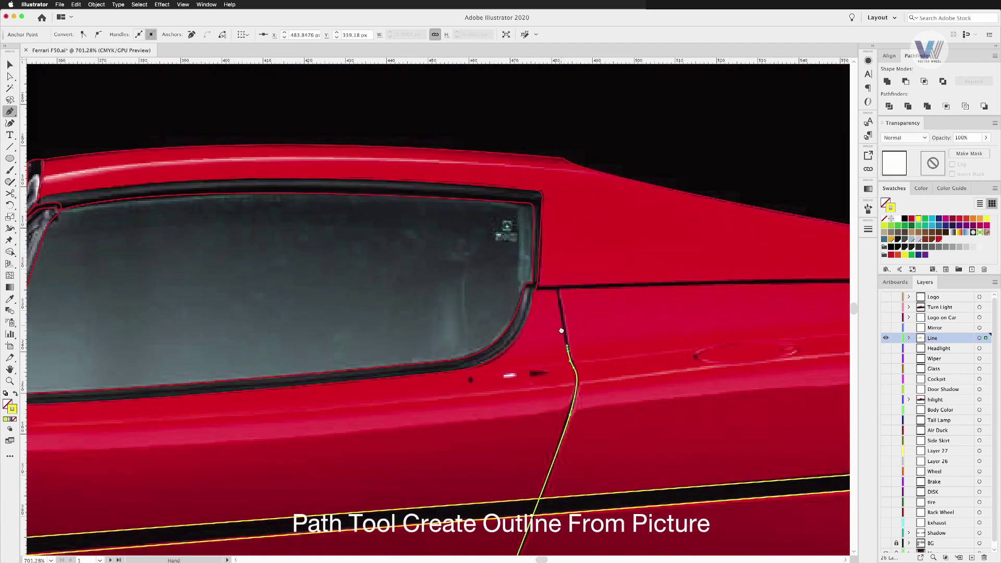
{"action": "left_click_drag", "start_coordinate": [558, 285], "coordinate": [438, 269]}
{"action": "left_click", "coordinate": [825, 262]}
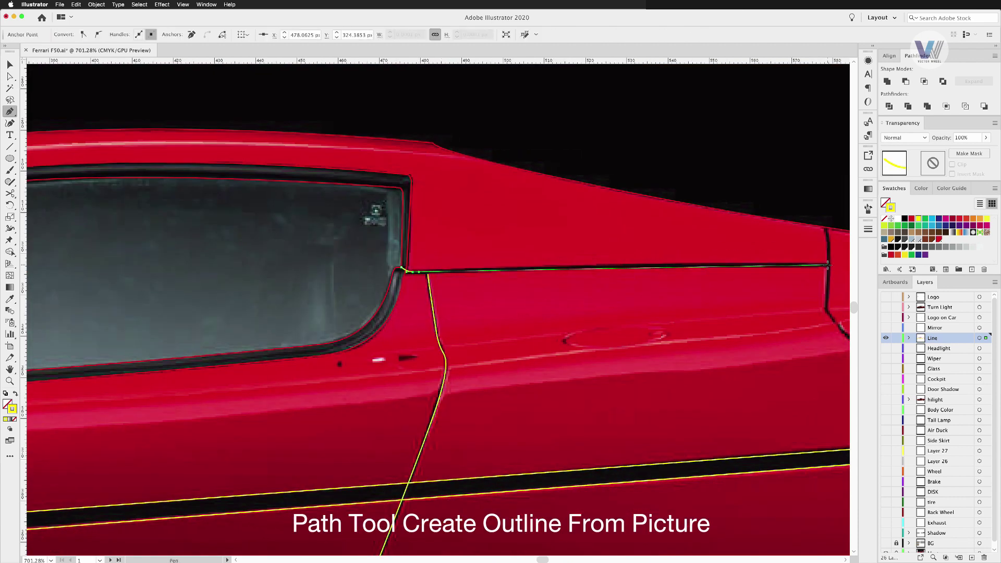
Trace the rear panel's front edge and draw an oval around the fuel cap
{"action": "left_click_drag", "start_coordinate": [814, 262], "coordinate": [582, 212]}
{"action": "left_click", "coordinate": [593, 243]}
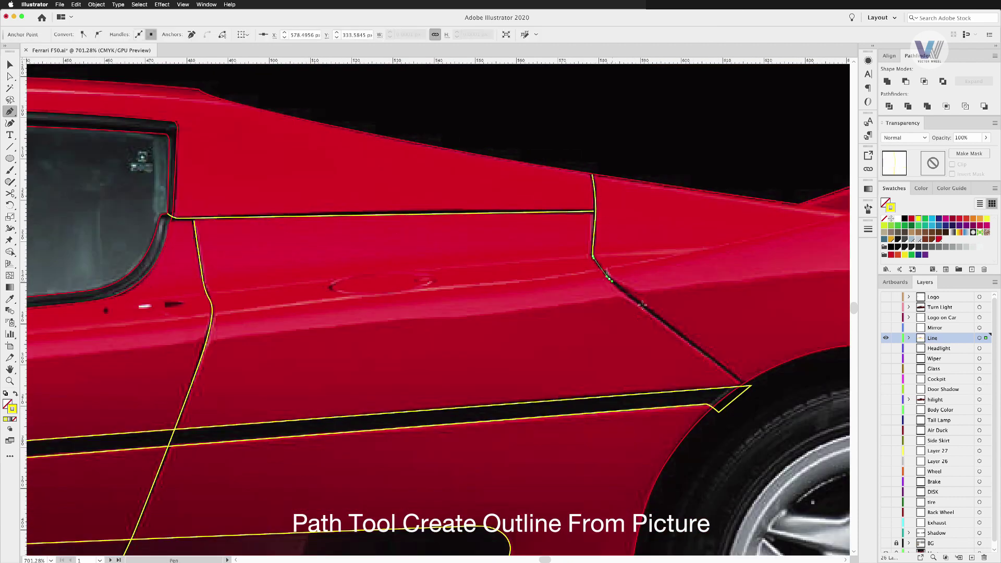
{"action": "left_click", "coordinate": [743, 384]}
{"action": "key", "text": "l"}
{"action": "mouse_move", "coordinate": [328, 273]}
{"action": "left_mouse_down"}
{"action": "mouse_move", "coordinate": [432, 296]}
{"action": "mouse_move", "coordinate": [443, 269]}
{"action": "left_mouse_up"}
Trace and close the outline of the rear deck air scoop
{"action": "key", "text": "v"}
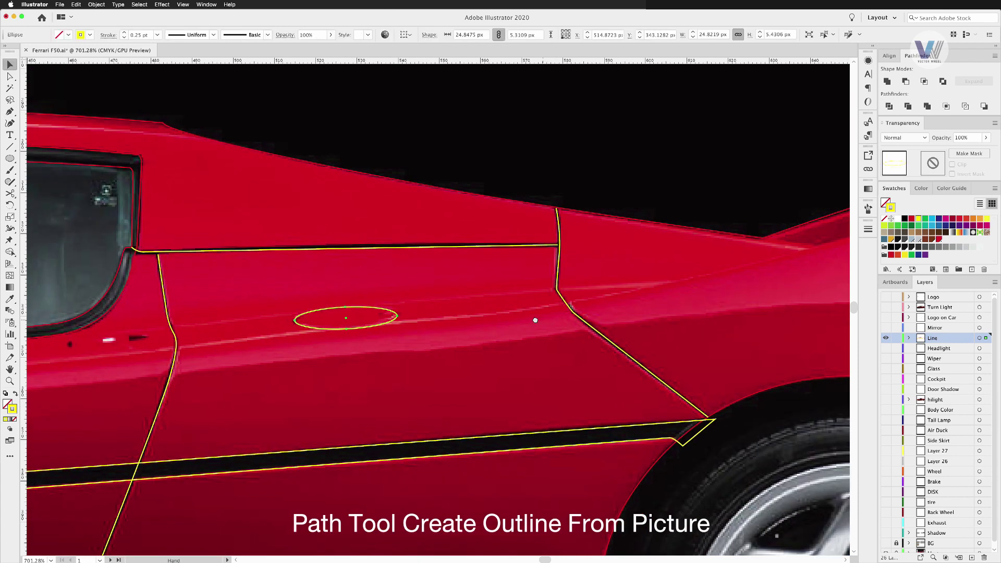
{"action": "scroll", "coordinate": [558, 333], "scroll_direction": "right", "scroll_amount": 10}
{"action": "scroll", "coordinate": [558, 333], "scroll_direction": "up", "scroll_amount": 2}
{"action": "left_click", "coordinate": [10, 111]}
{"action": "scroll", "coordinate": [438, 308], "scroll_direction": "right", "scroll_amount": 5}
{"action": "left_click", "coordinate": [300, 251]}
{"action": "left_click", "coordinate": [345, 256]}
{"action": "left_click_drag", "start_coordinate": [632, 168], "coordinate": [647, 160]}
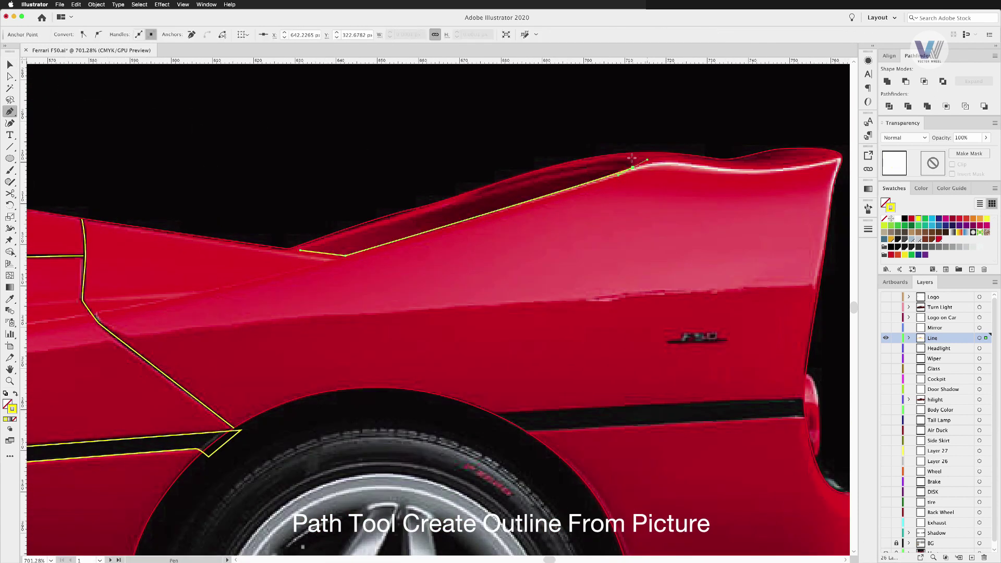
{"action": "left_click", "coordinate": [584, 165]}
{"action": "left_click", "coordinate": [300, 250]}
{"action": "key", "text": "a"}
{"action": "left_click", "coordinate": [416, 211]}
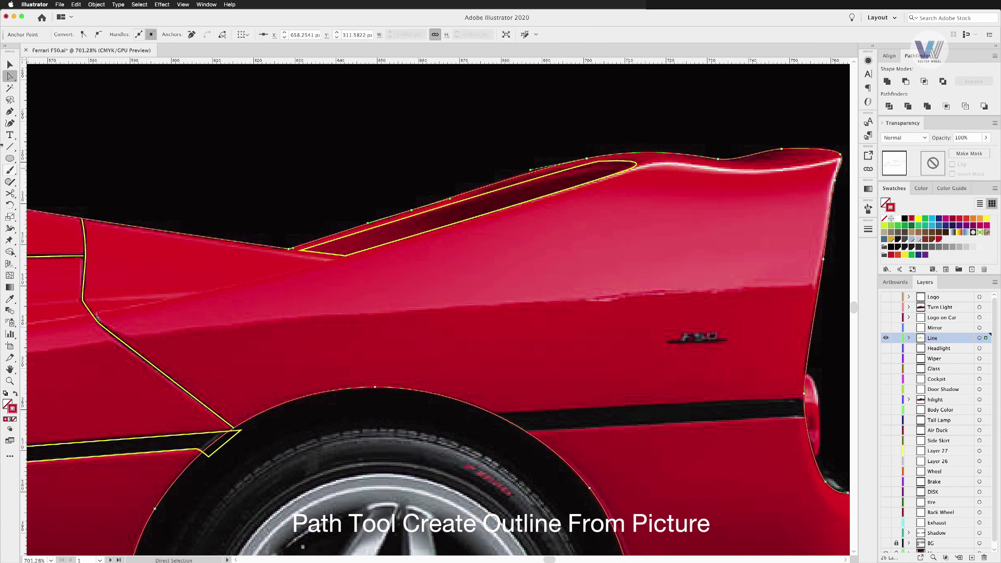
Trace a closed outline around the black stripe on the rear fender
{"action": "key", "text": "p"}
{"action": "left_click_drag", "start_coordinate": [560, 310], "coordinate": [383, 193]}
{"action": "left_click", "coordinate": [305, 298]}
{"action": "left_click", "coordinate": [629, 282]}
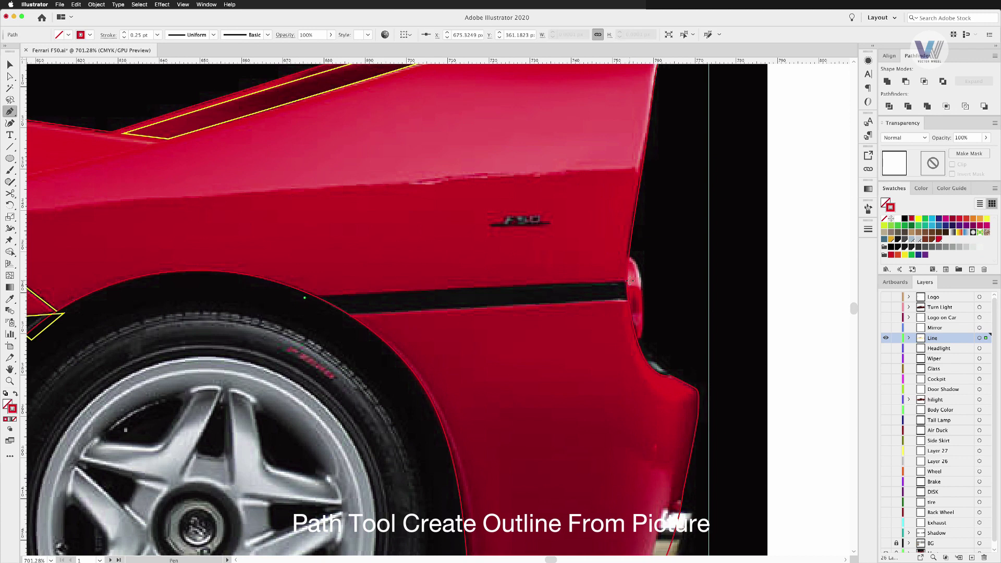
{"action": "left_click", "coordinate": [632, 301]}
{"action": "left_click", "coordinate": [299, 318]}
{"action": "left_click", "coordinate": [305, 298]}
Draw open paths along the tail-light edge and the lower rear edge
{"action": "left_click", "coordinate": [640, 274]}
{"action": "left_click", "coordinate": [642, 296]}
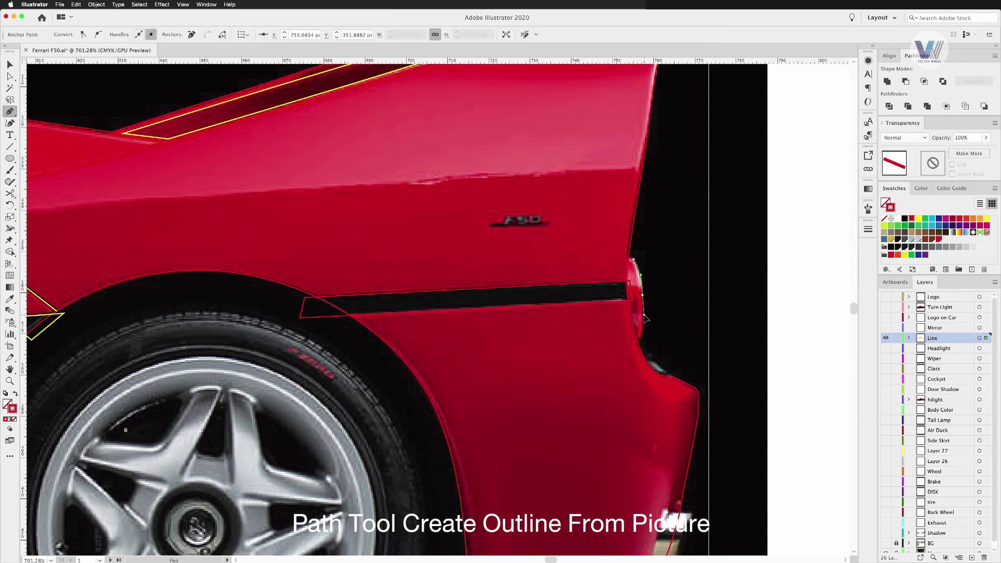
{"action": "left_click", "coordinate": [670, 375]}
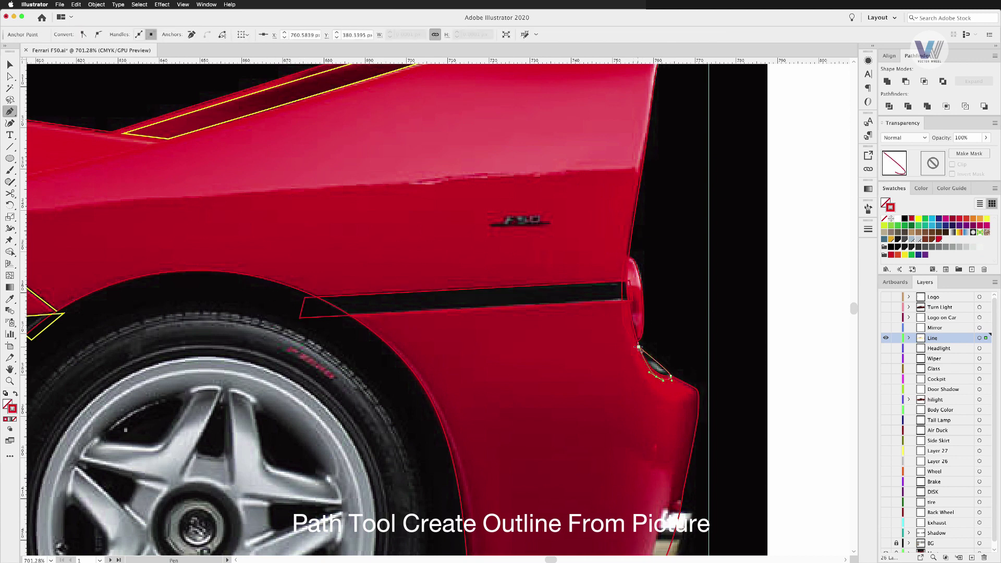
{"action": "scroll", "coordinate": [646, 341], "scroll_direction": "down", "scroll_amount": 7}
{"action": "left_click", "coordinate": [653, 333]}
{"action": "left_click", "coordinate": [631, 400]}
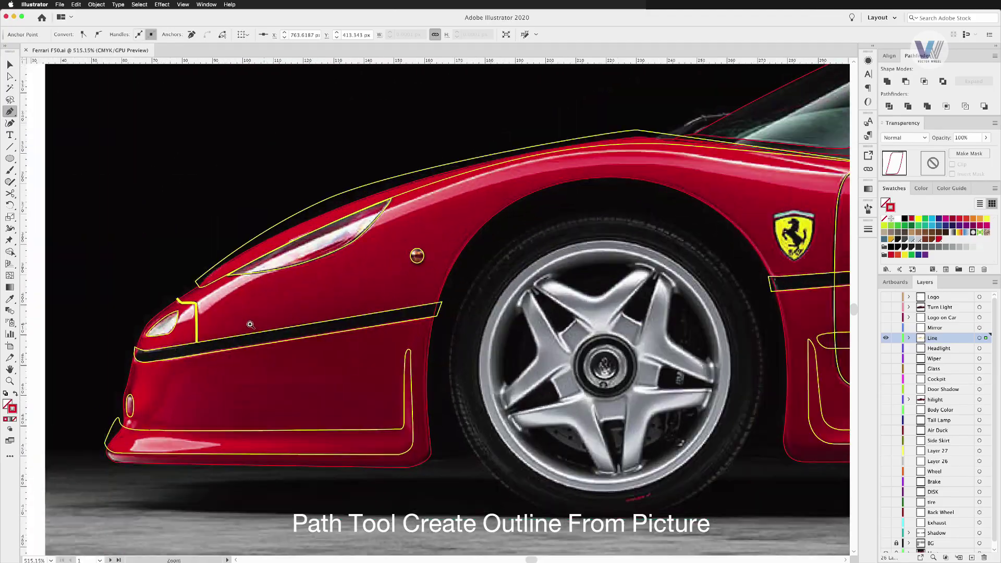
Pen-trace the upper body line from the rear spoiler along the front fender to the headlight
{"action": "left_click", "coordinate": [183, 319]}
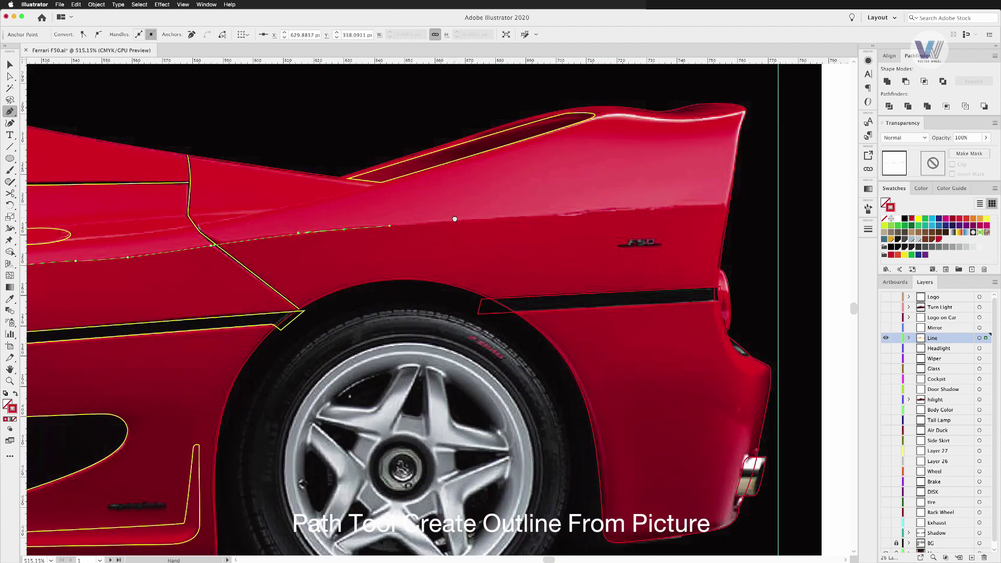
{"action": "mouse_move", "coordinate": [843, 314]}
{"action": "left_mouse_down"}
{"action": "mouse_move", "coordinate": [403, 323]}
{"action": "mouse_move", "coordinate": [805, 379]}
{"action": "left_mouse_up"}
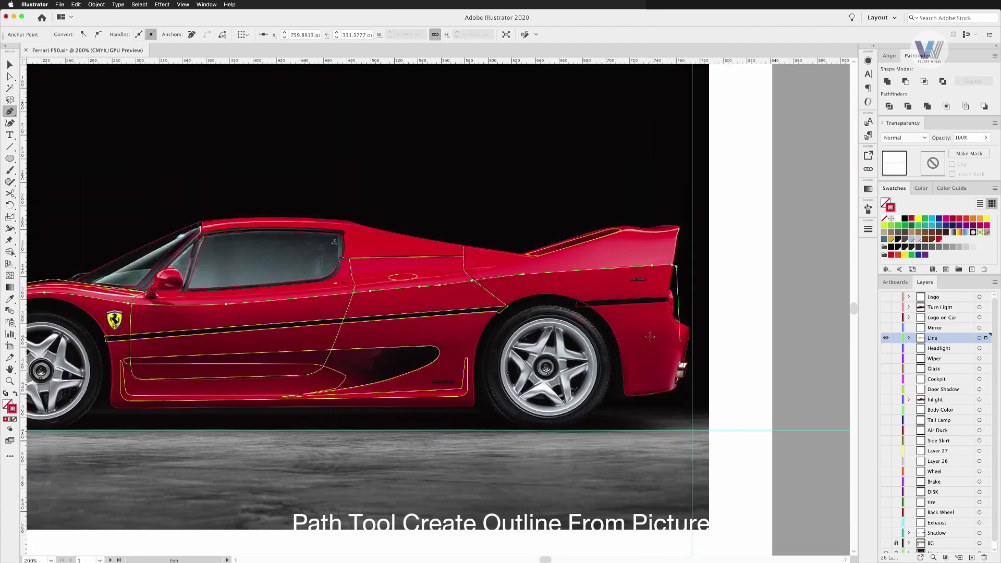
{"action": "scroll", "coordinate": [781, 268], "scroll_direction": "down", "scroll_amount": 1}
{"action": "left_click", "coordinate": [730, 236]}
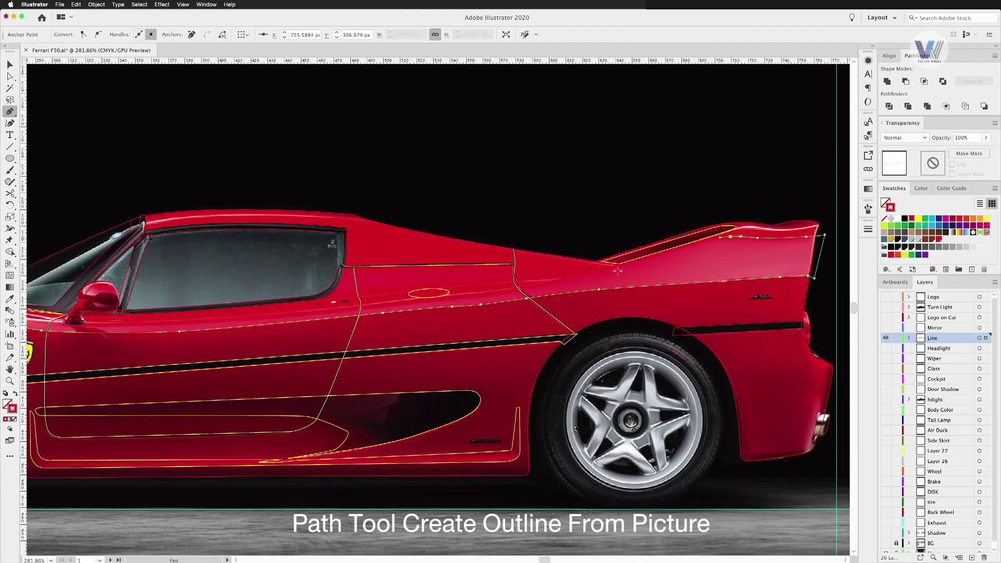
{"action": "left_click_drag", "start_coordinate": [591, 276], "coordinate": [569, 280]}
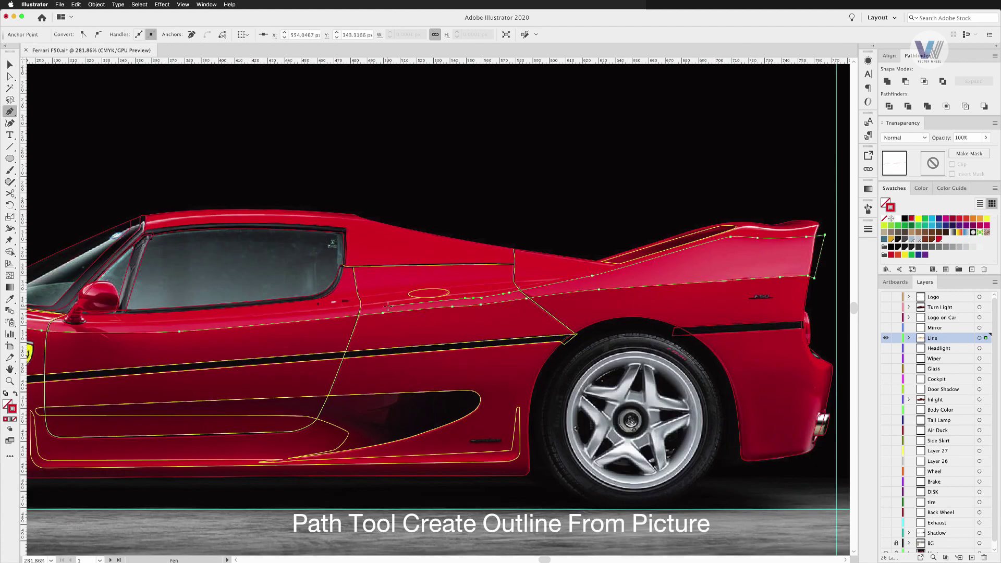
{"action": "scroll", "coordinate": [417, 304], "scroll_direction": "left", "scroll_amount": 5}
{"action": "scroll", "coordinate": [469, 303], "scroll_direction": "left", "scroll_amount": 2}
{"action": "scroll", "coordinate": [516, 300], "scroll_direction": "up", "scroll_amount": 2}
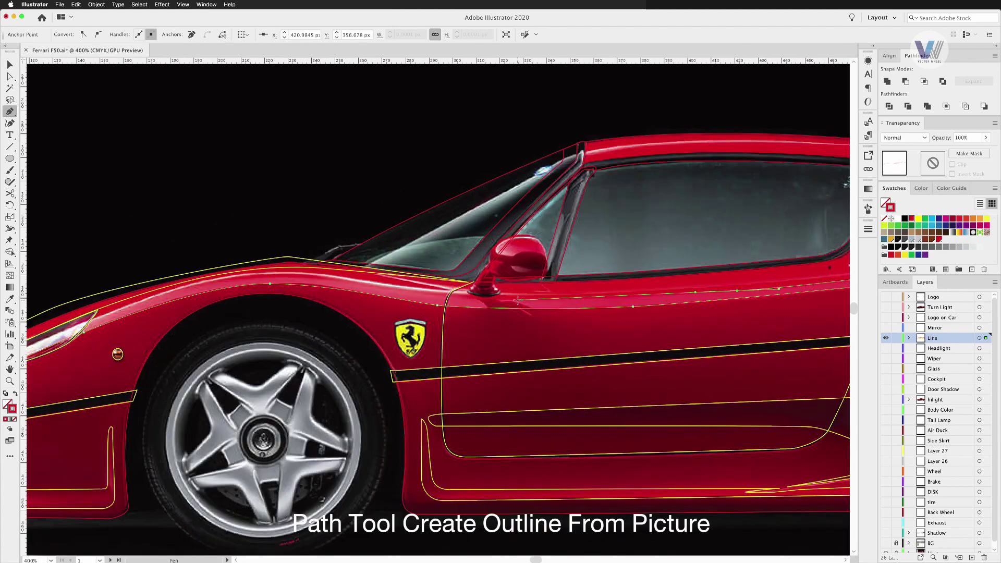
{"action": "scroll", "coordinate": [469, 298], "scroll_direction": "left", "scroll_amount": 5}
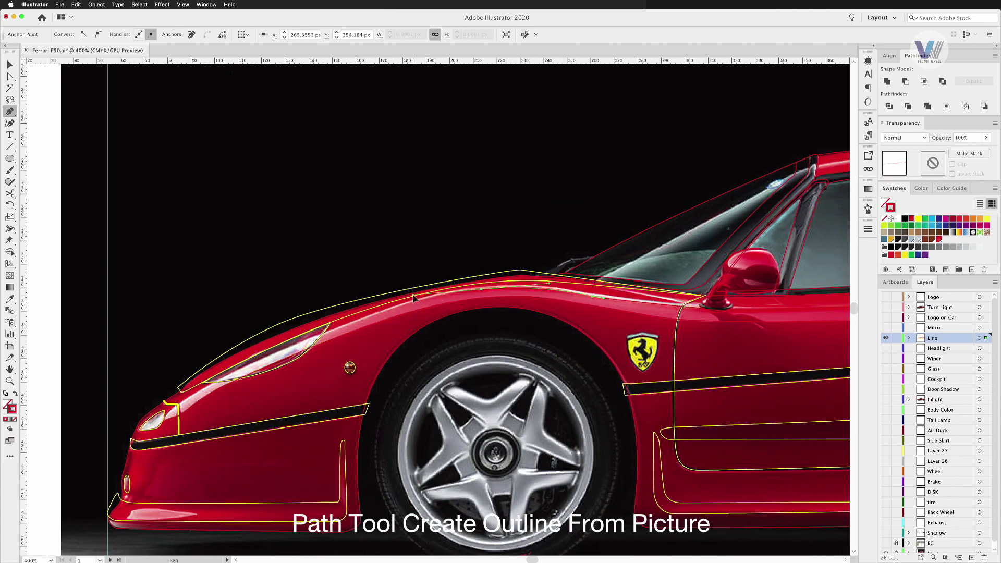
{"action": "left_click", "coordinate": [202, 382]}
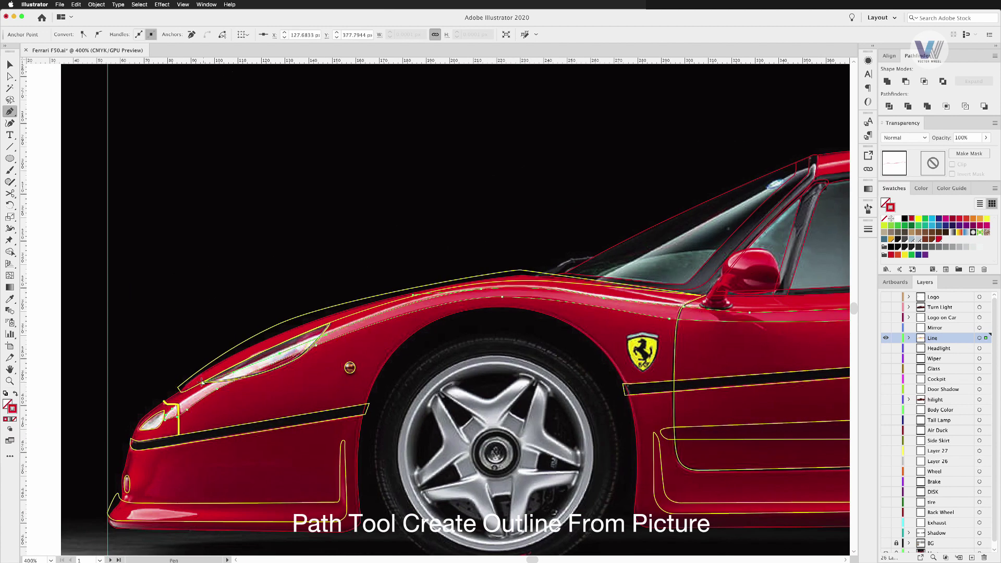
{"action": "left_click", "coordinate": [175, 410]}
{"action": "key", "text": "ctrl+0"}
Trace a closed outline around the door mirror housing and its stem
{"action": "scroll", "coordinate": [293, 425], "scroll_direction": "up", "scroll_amount": 5}
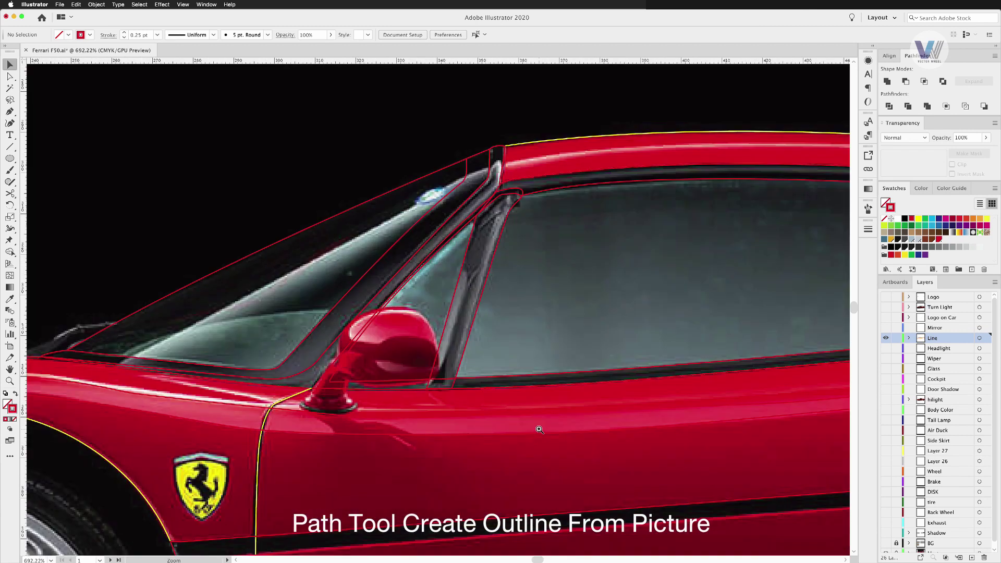
{"action": "scroll", "coordinate": [292, 424], "scroll_direction": "up", "scroll_amount": 2}
{"action": "left_click", "coordinate": [293, 425]}
{"action": "left_click", "coordinate": [339, 426]}
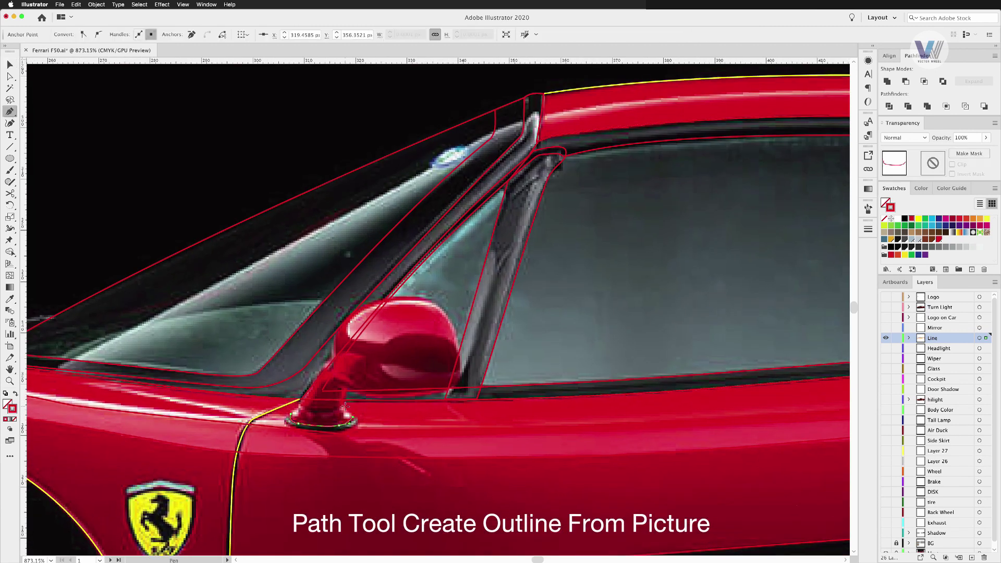
{"action": "left_click_drag", "start_coordinate": [447, 390], "coordinate": [454, 388]}
{"action": "left_click_drag", "start_coordinate": [420, 297], "coordinate": [407, 297]}
{"action": "left_click_drag", "start_coordinate": [336, 329], "coordinate": [321, 362]}
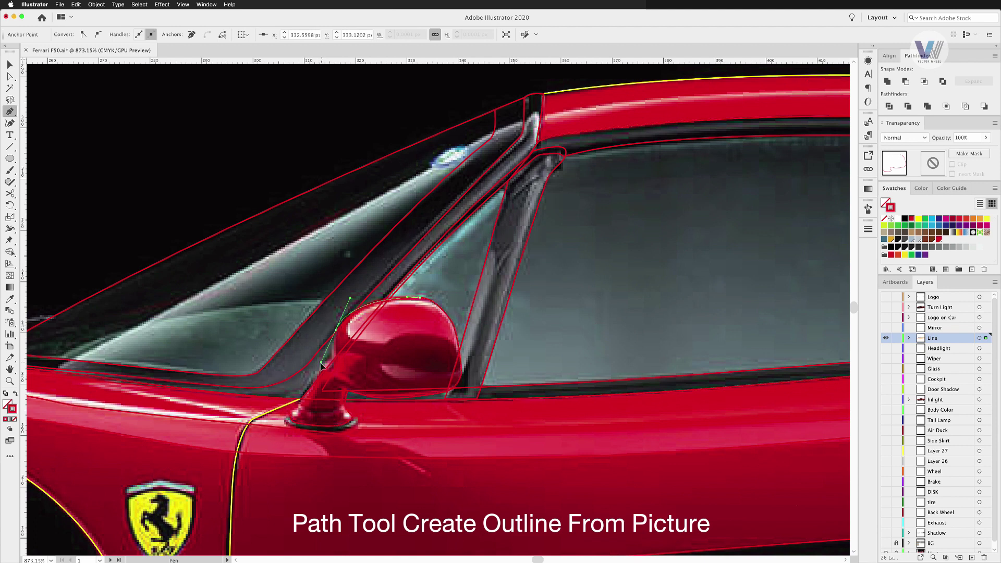
{"action": "left_click", "coordinate": [336, 329]}
{"action": "left_click", "coordinate": [334, 357]}
{"action": "left_click", "coordinate": [304, 391]}
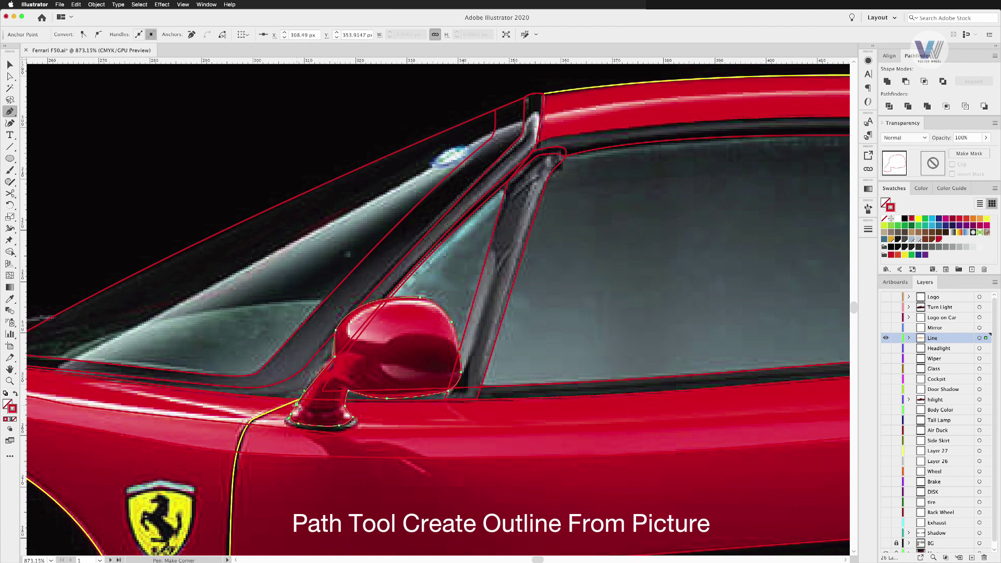
Trace a path along the windshield edge and roofline, then select it
{"action": "scroll", "coordinate": [298, 406], "scroll_direction": "left", "scroll_amount": 5}
{"action": "left_click", "coordinate": [162, 357]}
{"action": "left_click", "coordinate": [630, 105]}
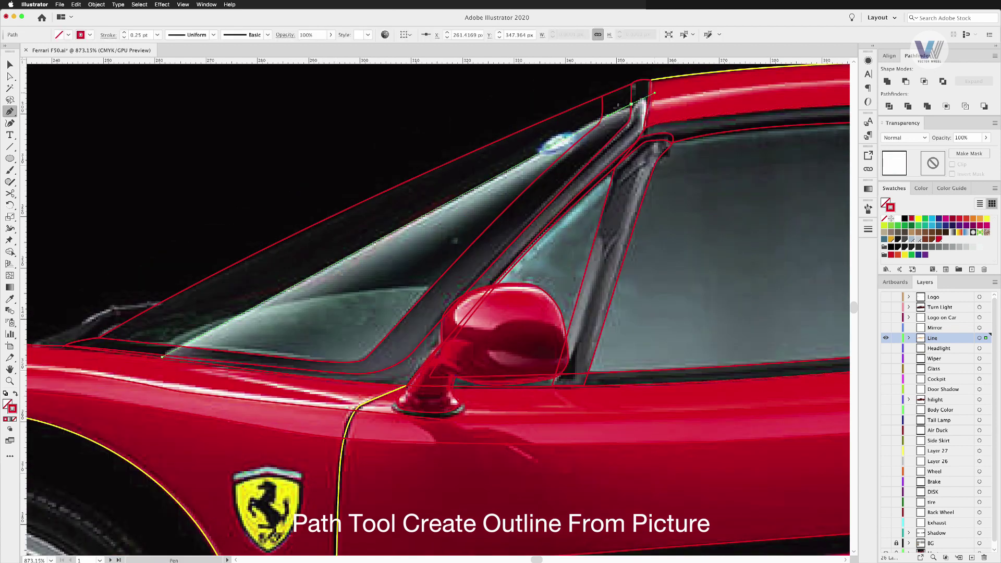
{"action": "scroll", "coordinate": [733, 152], "scroll_direction": "right", "scroll_amount": 5}
{"action": "scroll", "coordinate": [653, 298], "scroll_direction": "right", "scroll_amount": 3}
{"action": "left_click_drag", "start_coordinate": [451, 219], "coordinate": [665, 224]}
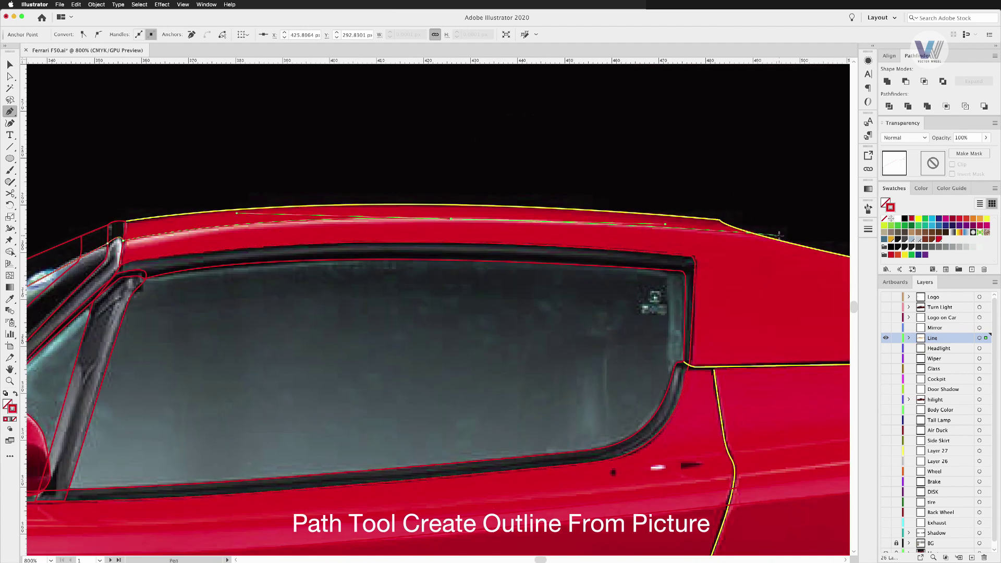
{"action": "scroll", "coordinate": [418, 197], "scroll_direction": "left", "scroll_amount": 10}
{"action": "key", "text": "v"}
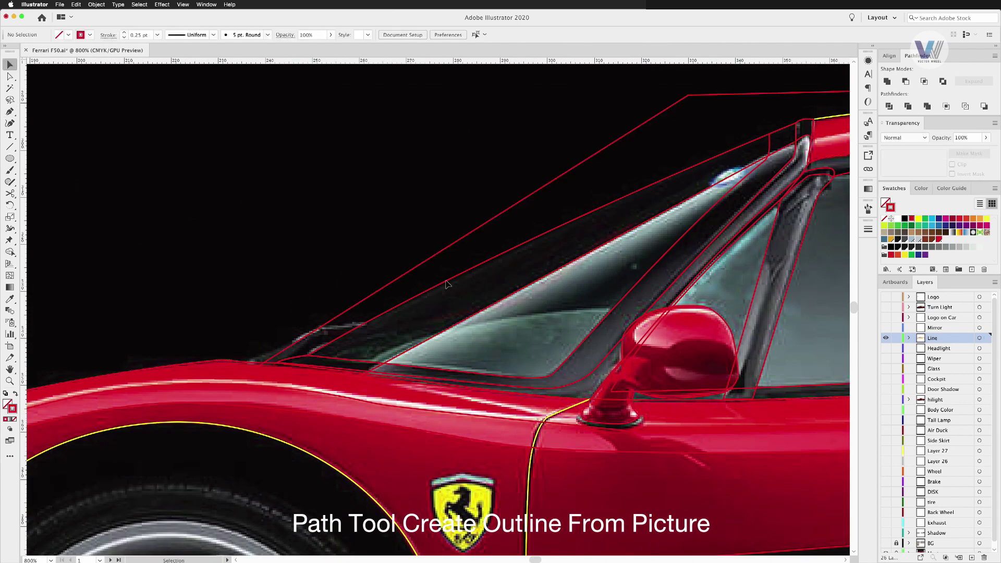
{"action": "scroll", "coordinate": [447, 284], "scroll_direction": "down", "scroll_amount": 2}
{"action": "left_click", "coordinate": [497, 269]}
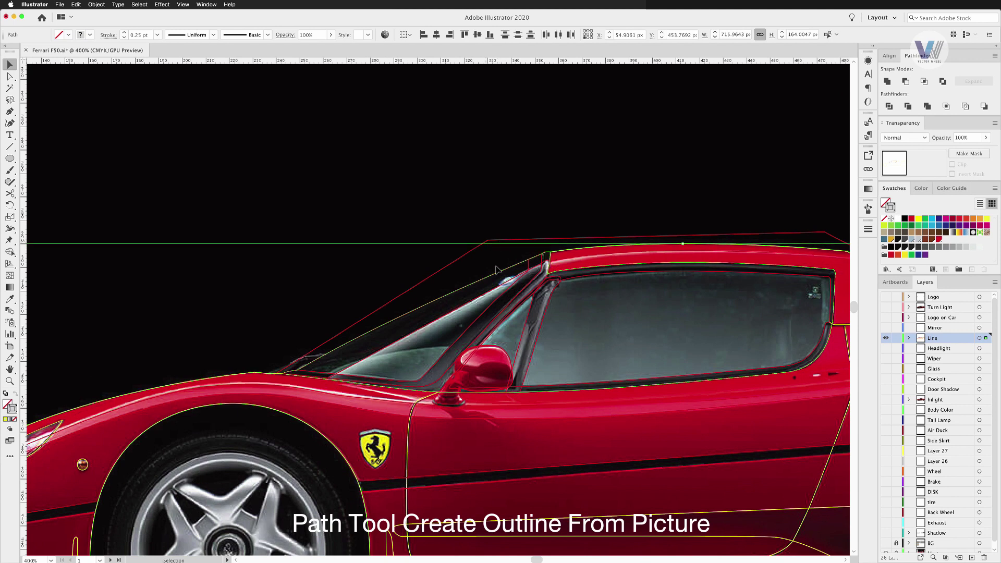
Pen-trace the small windshield-wiper shape at the windshield's lower corner, then deselect
{"action": "left_click", "coordinate": [498, 244]}
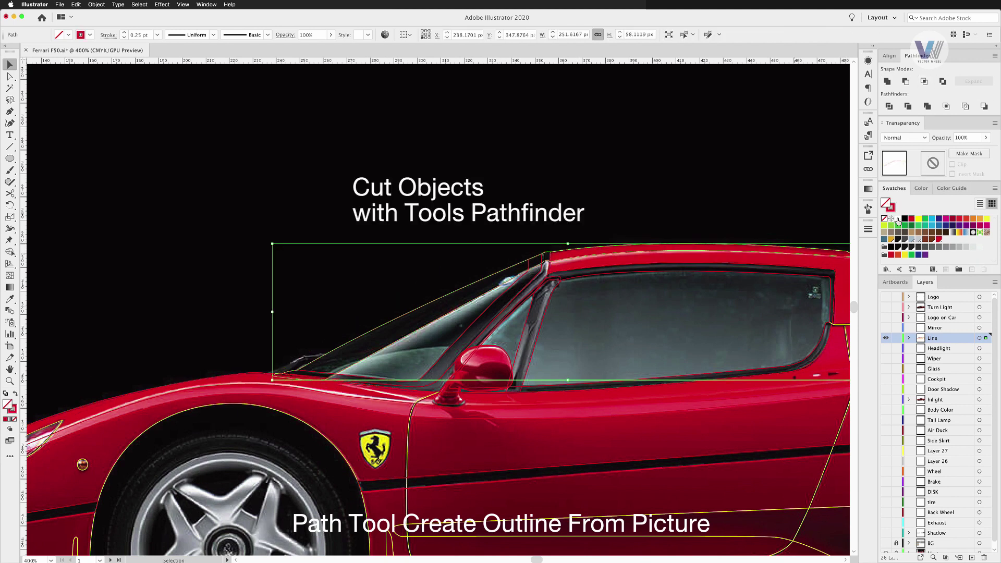
{"action": "key", "text": "p"}
{"action": "scroll", "coordinate": [455, 323], "scroll_direction": "up", "scroll_amount": 3}
{"action": "scroll", "coordinate": [219, 283], "scroll_direction": "up", "scroll_amount": 2}
{"action": "left_click", "coordinate": [356, 362]}
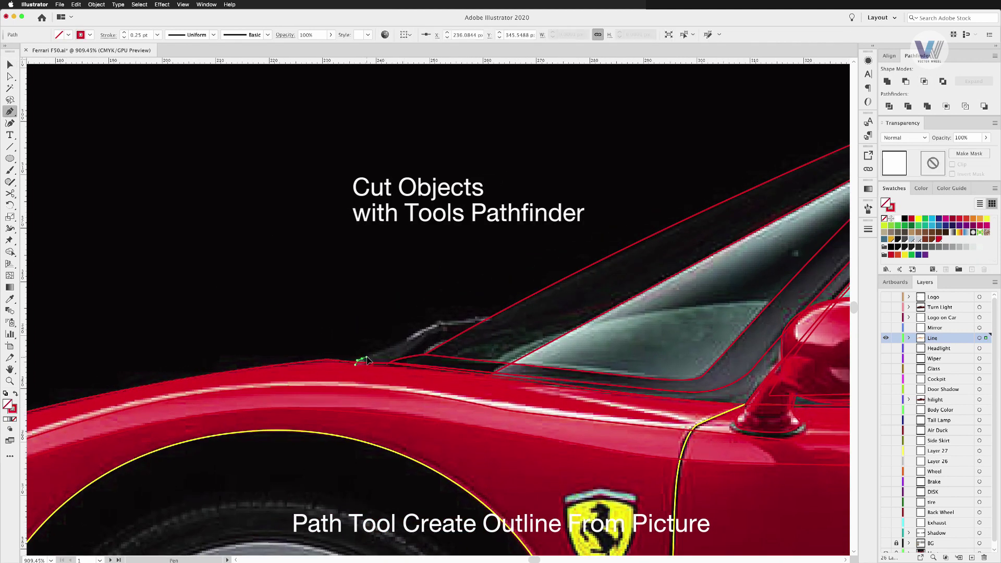
{"action": "left_click", "coordinate": [411, 339]}
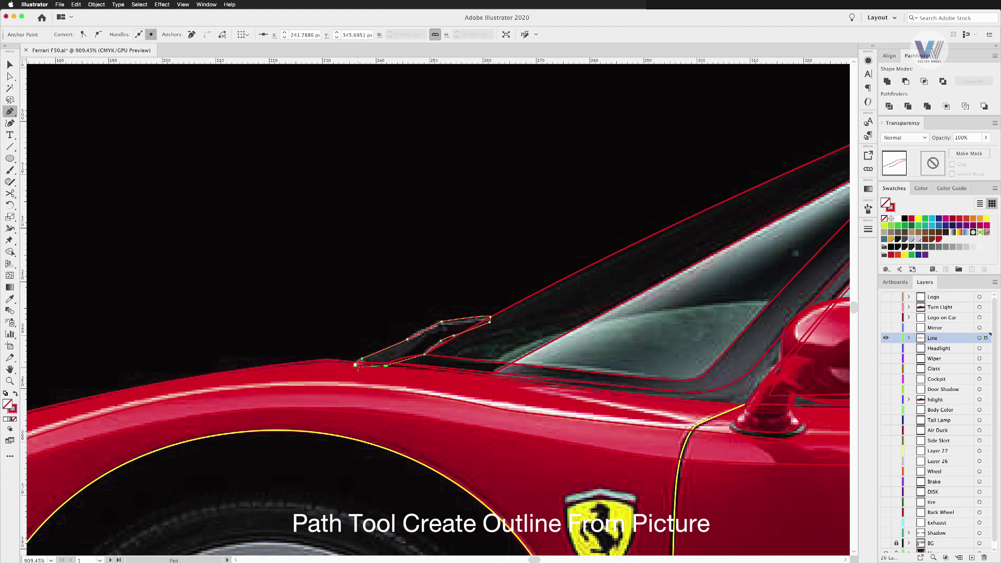
{"action": "left_click", "coordinate": [356, 364]}
{"action": "left_click", "coordinate": [491, 323]}
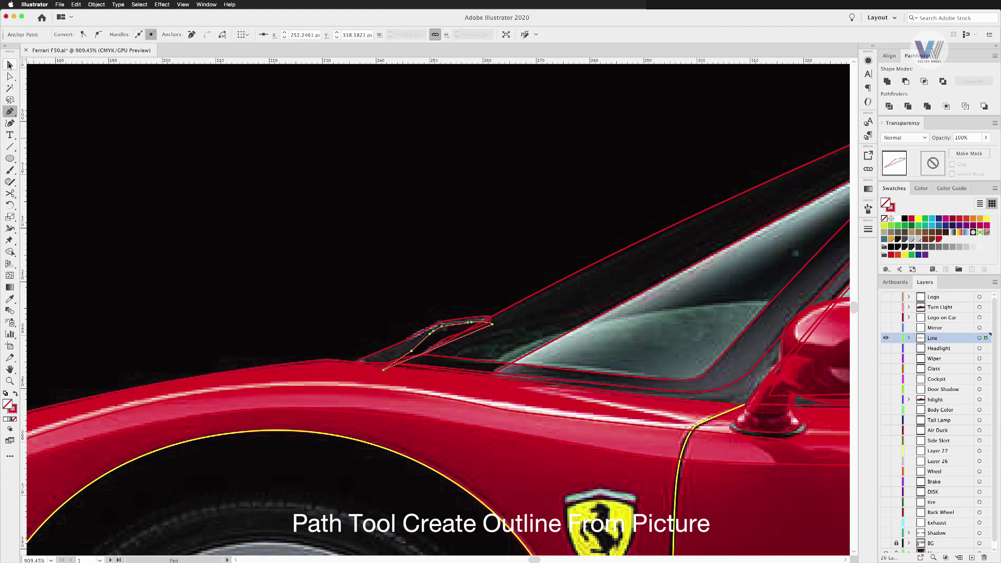
{"action": "key", "text": "v"}
{"action": "left_click", "coordinate": [380, 290]}
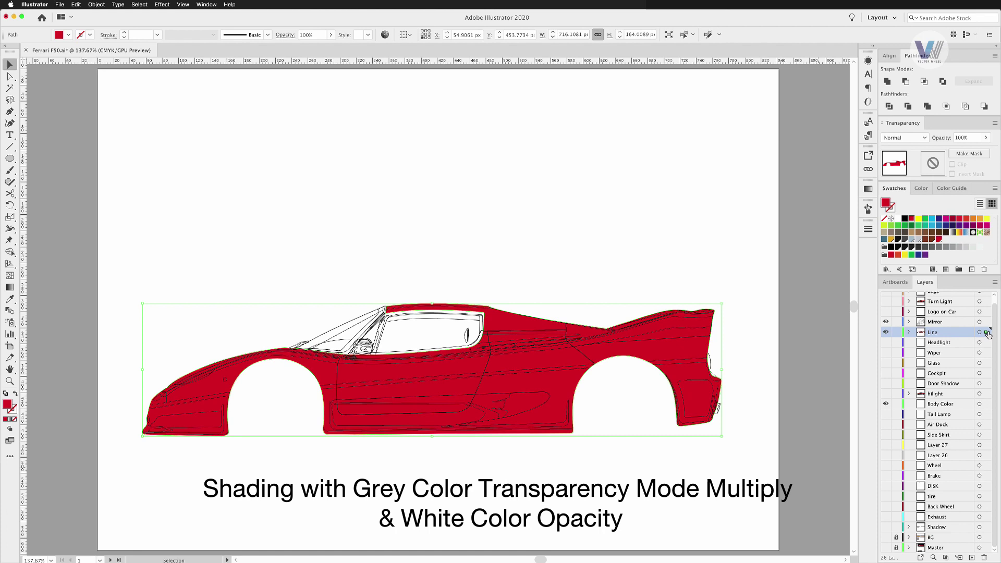
On the Body Color layer, colour the long diagonal stripe line black
{"action": "left_click", "coordinate": [988, 404]}
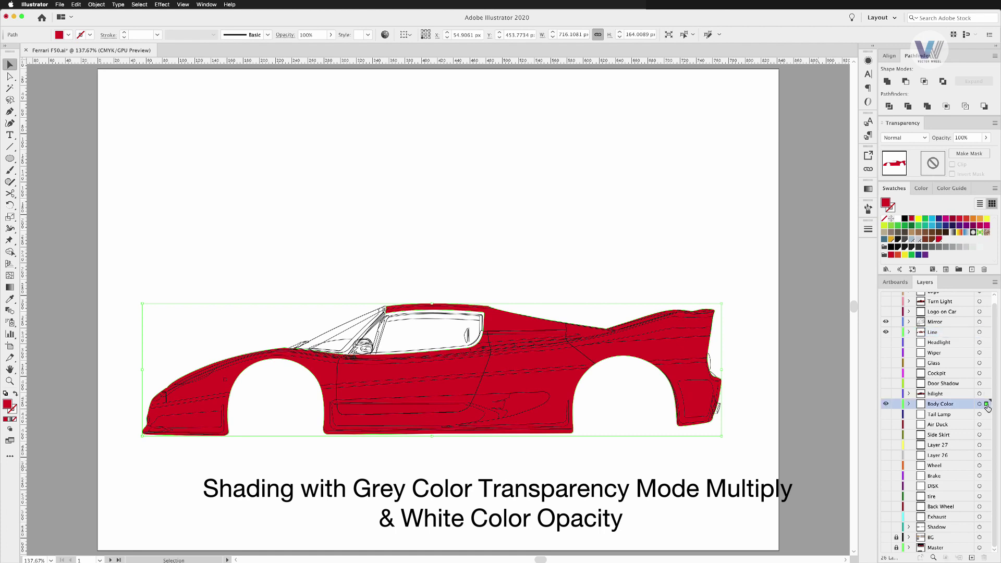
{"action": "left_click", "coordinate": [523, 311]}
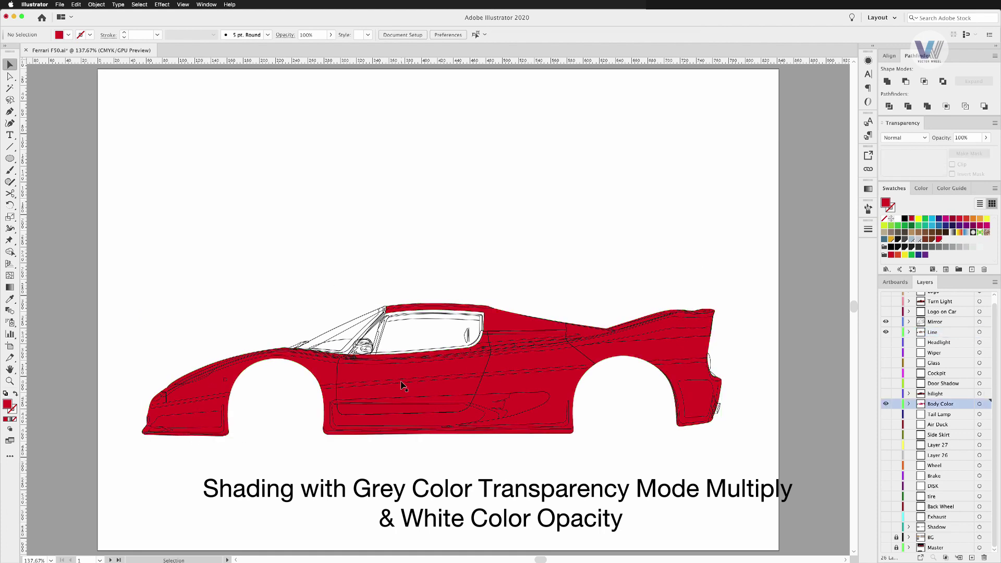
{"action": "left_click", "coordinate": [212, 400]}
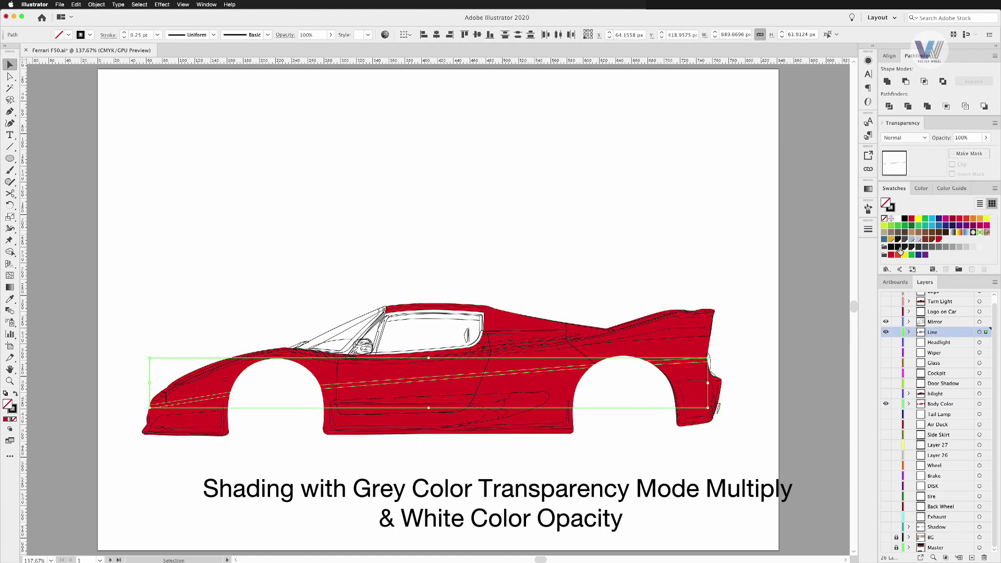
{"action": "left_click", "coordinate": [899, 249]}
{"action": "left_click", "coordinate": [725, 196]}
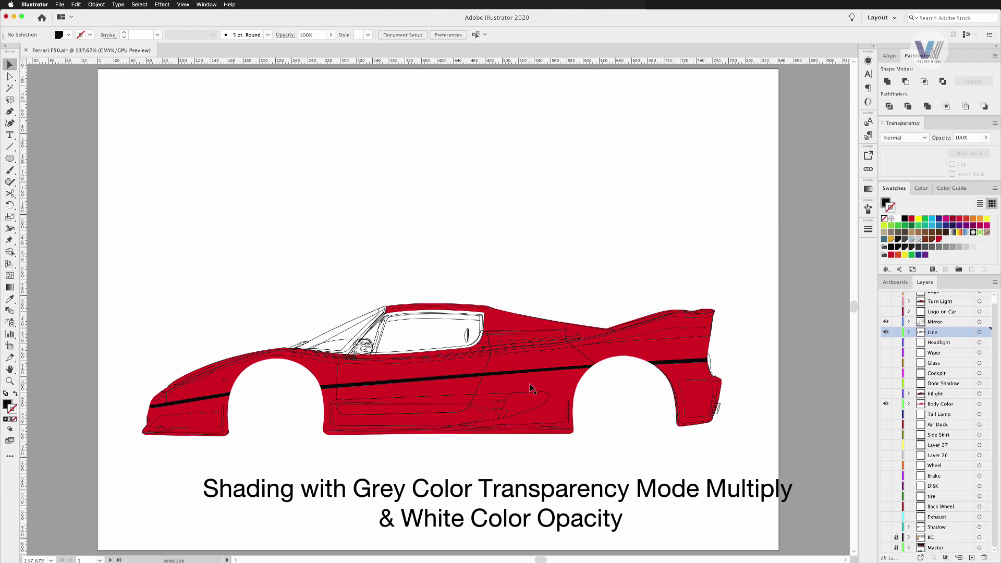
Give the lower-door shading shape a grey fill in Multiply mode, then lighten it
{"action": "left_click", "coordinate": [548, 398]}
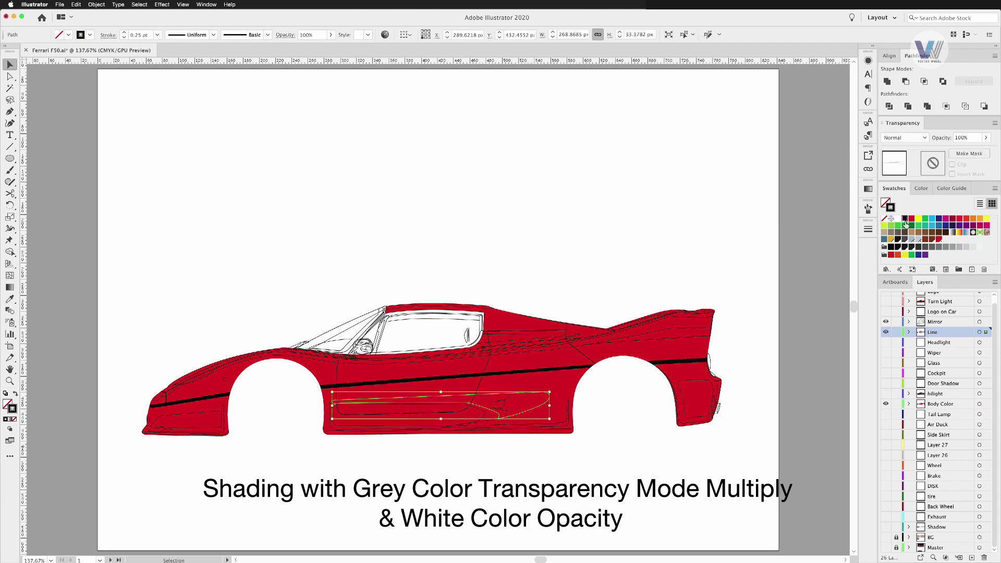
{"action": "left_click", "coordinate": [925, 247]}
{"action": "left_click", "coordinate": [904, 138]}
{"action": "left_click", "coordinate": [902, 173]}
{"action": "left_click", "coordinate": [633, 339]}
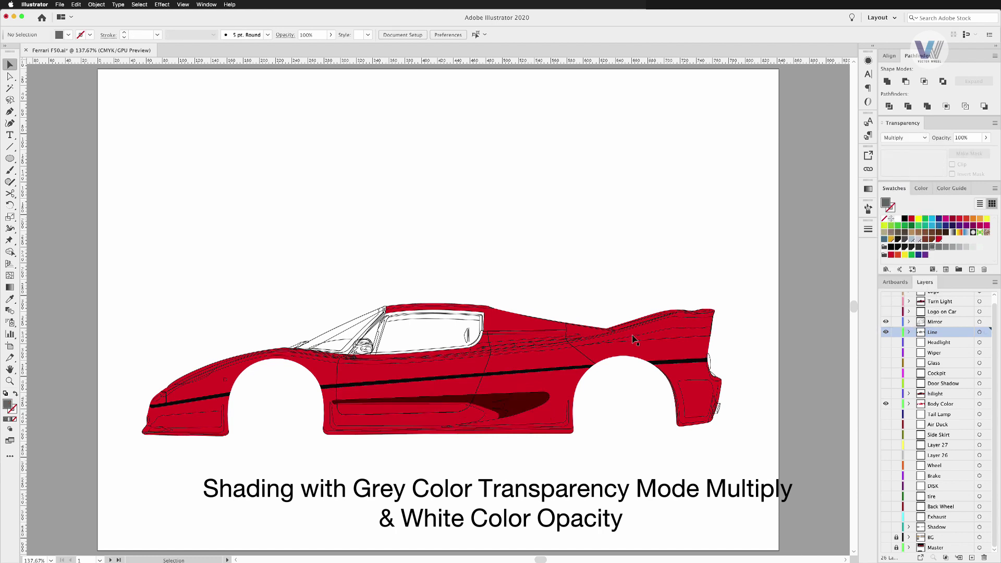
{"action": "left_click", "coordinate": [480, 413]}
{"action": "left_click", "coordinate": [9, 298]}
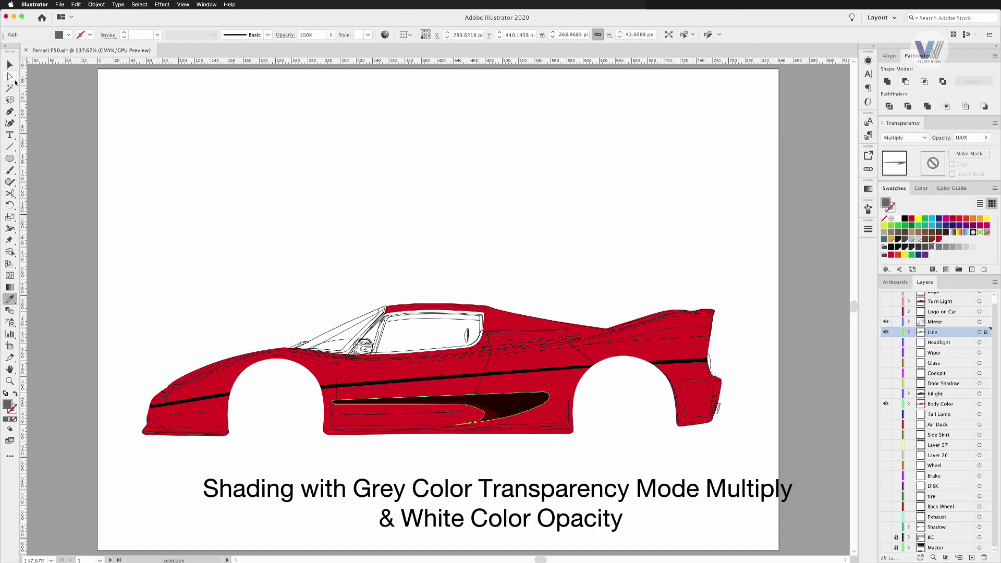
{"action": "left_click", "coordinate": [949, 249]}
{"action": "key", "text": "v"}
{"action": "left_click", "coordinate": [214, 163]}
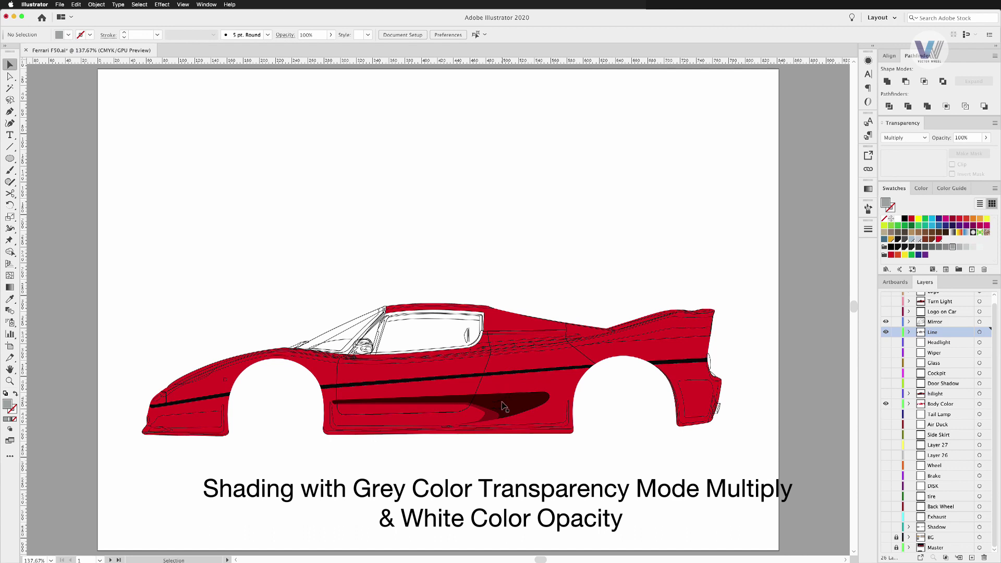
Make the shading shape near the wheel black, stroke-free, with Multiply blending
{"action": "left_click", "coordinate": [504, 405]}
{"action": "left_click", "coordinate": [899, 248]}
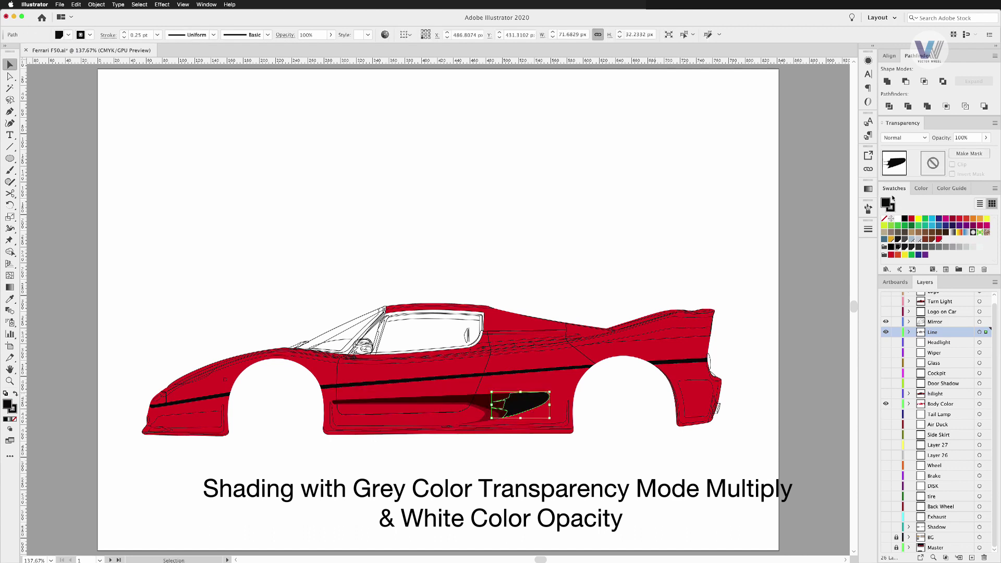
{"action": "left_click", "coordinate": [904, 137]}
{"action": "left_click", "coordinate": [897, 158]}
{"action": "left_click", "coordinate": [890, 208]}
{"action": "left_click", "coordinate": [692, 227]}
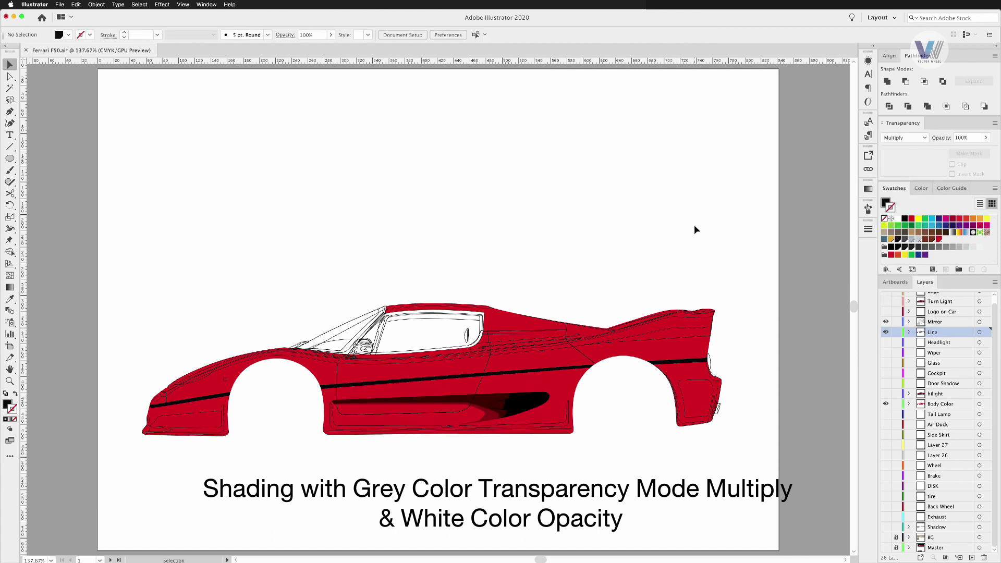
Set the side-intake shading to dark grey and raise and lighten the side-skirt shading
{"action": "left_click", "coordinate": [534, 415]}
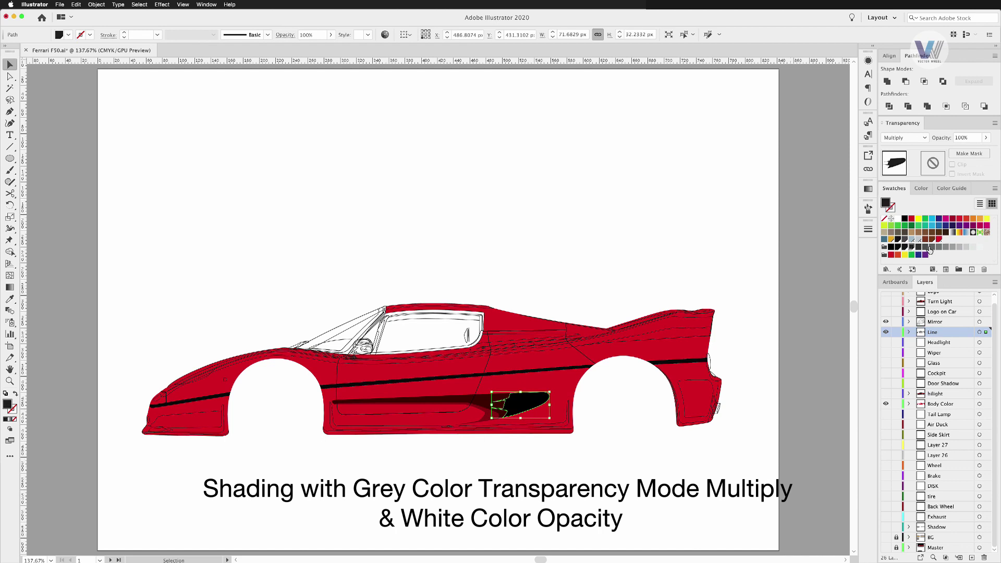
{"action": "left_click", "coordinate": [931, 248]}
{"action": "left_click", "coordinate": [855, 360]}
{"action": "left_click", "coordinate": [453, 409]}
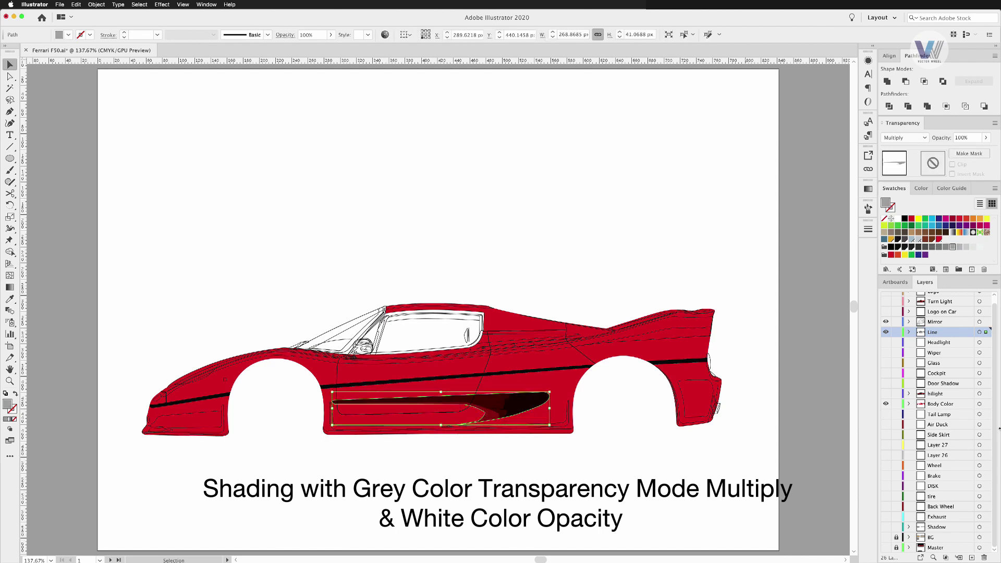
{"action": "left_click_drag", "start_coordinate": [440, 425], "coordinate": [440, 418]}
{"action": "left_click", "coordinate": [952, 248]}
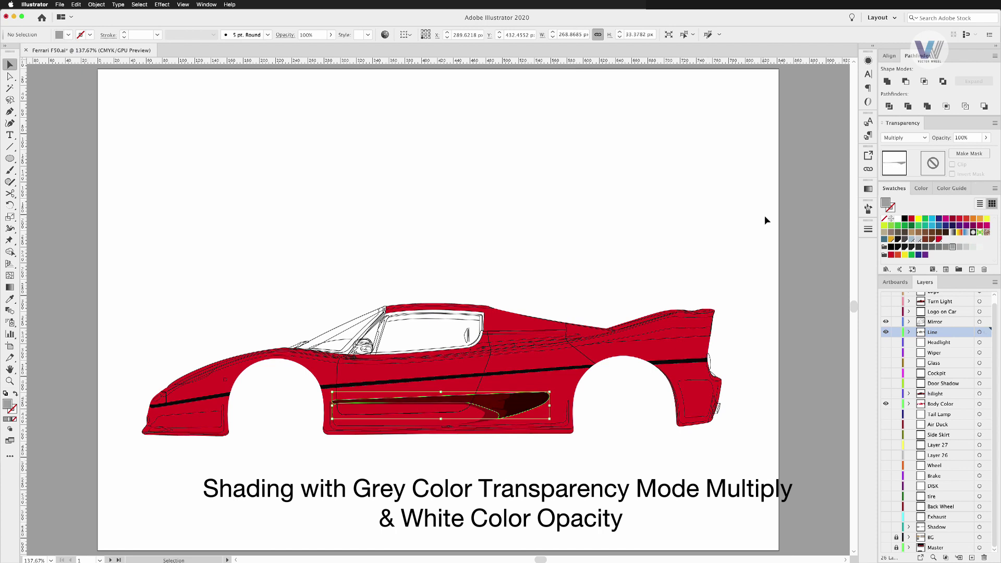
Copy the dark Multiply shading onto the rear fender patch and lighten it to paler grey
{"action": "left_click", "coordinate": [693, 398]}
{"action": "left_click", "coordinate": [10, 298]}
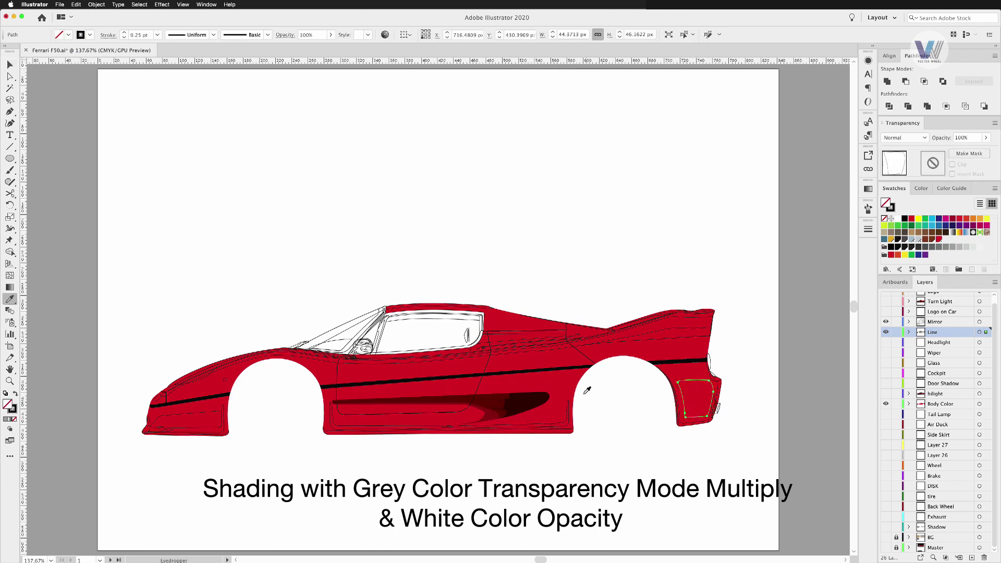
{"action": "left_click", "coordinate": [499, 415]}
{"action": "left_click", "coordinate": [973, 247]}
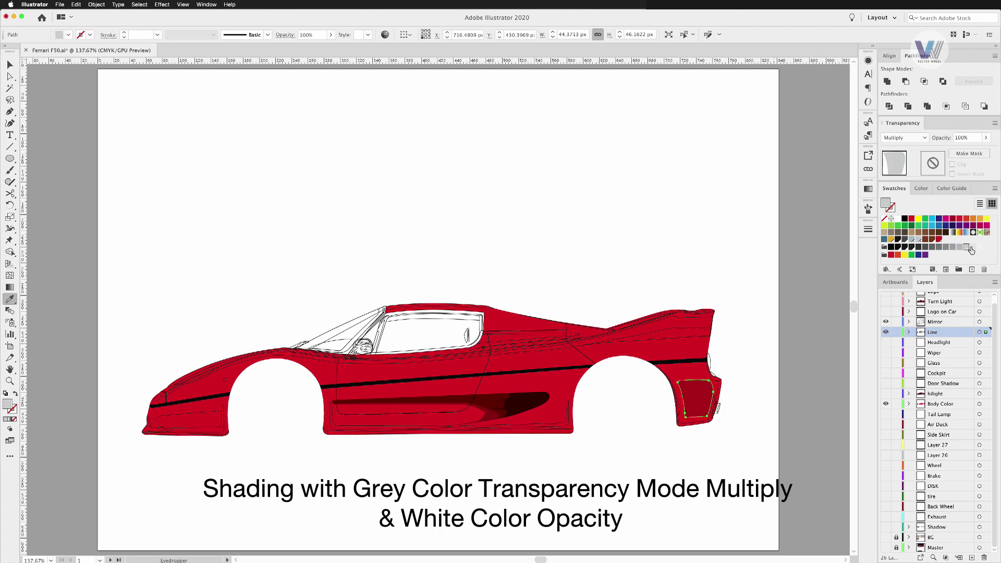
{"action": "left_click", "coordinate": [10, 64]}
{"action": "key", "text": "ctrl+shift+a"}
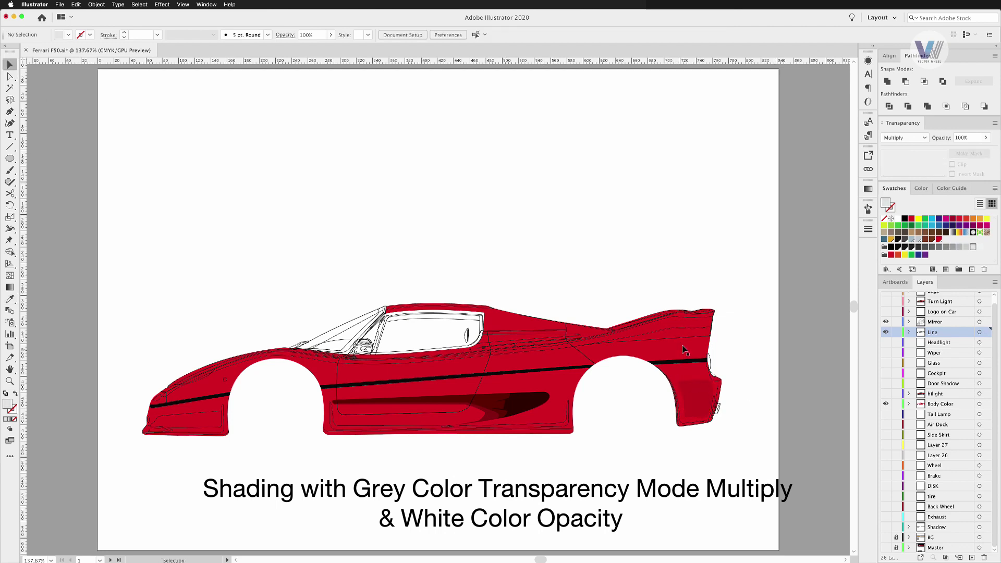
Make the thin upper-body path a white, stroke-free highlight at 30% opacity
{"action": "left_click", "coordinate": [687, 340]}
{"action": "left_click", "coordinate": [898, 218]}
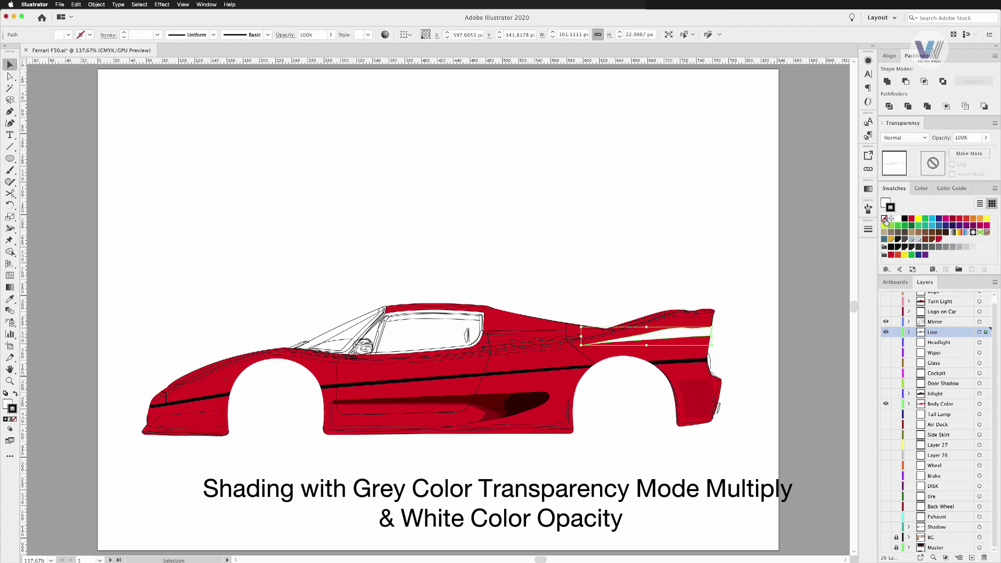
{"action": "left_click", "coordinate": [884, 218]}
{"action": "left_click", "coordinate": [986, 138]}
{"action": "left_click_drag", "start_coordinate": [985, 150], "coordinate": [960, 149]}
Copy the 30% white highlight onto the long body-outline path with the Eyedropper
{"action": "left_click", "coordinate": [708, 322]}
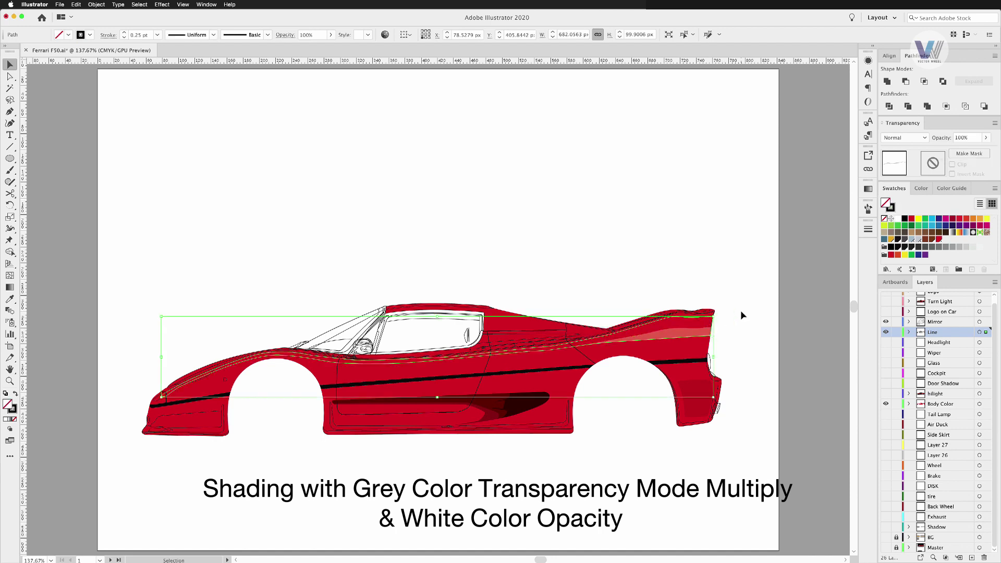
{"action": "left_click", "coordinate": [9, 299]}
{"action": "left_click", "coordinate": [677, 329]}
{"action": "key", "text": "v"}
{"action": "left_click", "coordinate": [310, 167]}
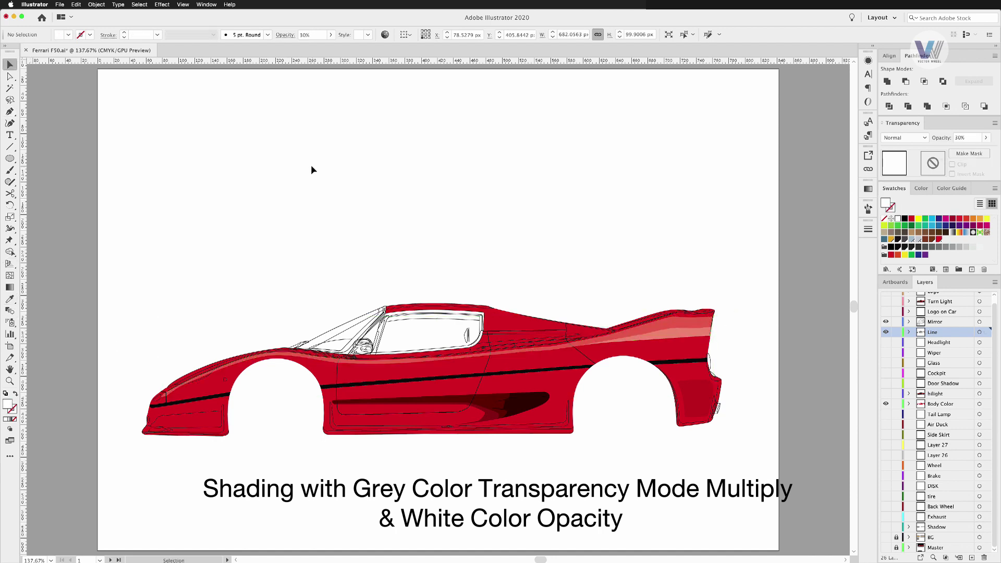
Eyedrop the 30% white highlight onto the side-skirt path, then select the rear fender outline
{"action": "left_click", "coordinate": [495, 427]}
{"action": "key", "text": "i"}
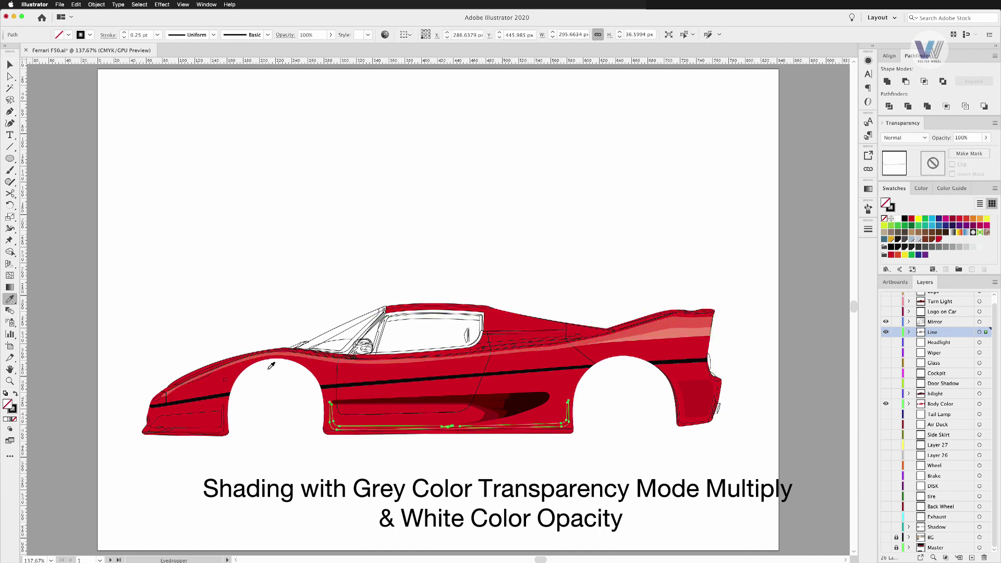
{"action": "left_click", "coordinate": [644, 336]}
{"action": "key", "text": "v"}
{"action": "key", "text": "ctrl+shift+a"}
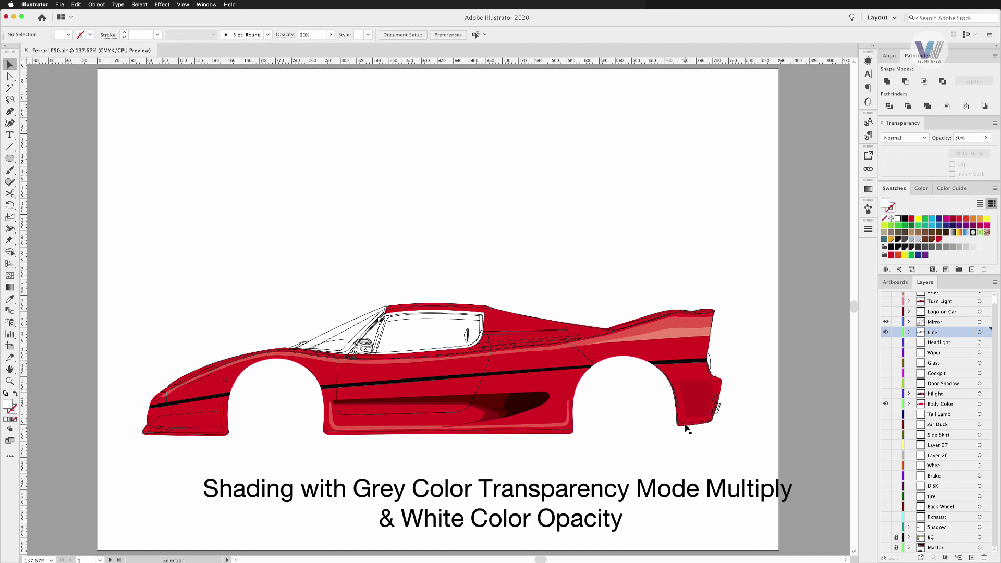
{"action": "left_click", "coordinate": [686, 428]}
{"action": "scroll", "coordinate": [686, 427], "scroll_direction": "up", "scroll_amount": 3}
{"action": "scroll", "coordinate": [626, 407], "scroll_direction": "up", "scroll_amount": 3}
{"action": "scroll", "coordinate": [578, 399], "scroll_direction": "up", "scroll_amount": 2}
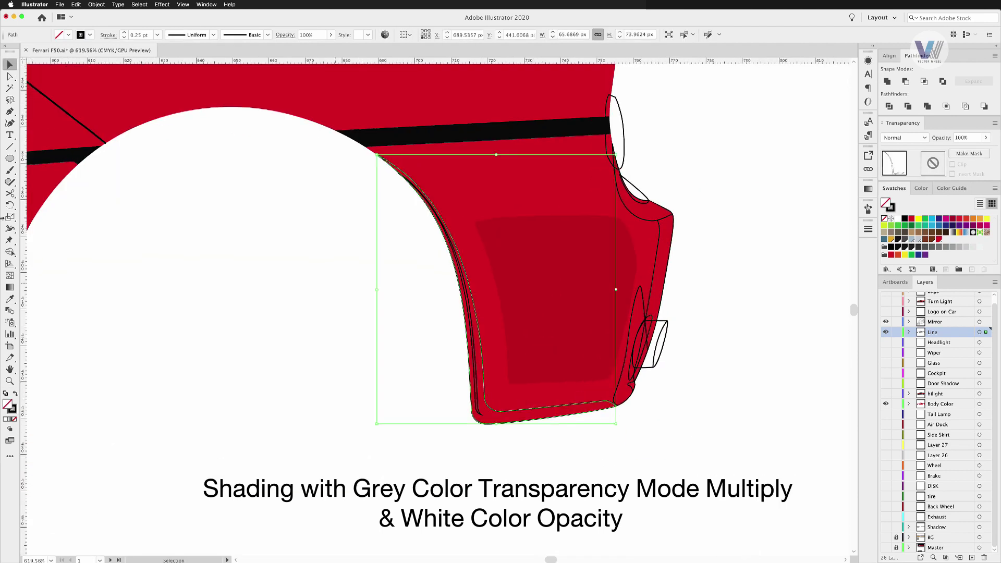
Eyedrop the light Multiply shading onto the rear fender path
{"action": "left_click", "coordinate": [10, 298]}
{"action": "left_click", "coordinate": [525, 280]}
{"action": "key", "text": "v"}
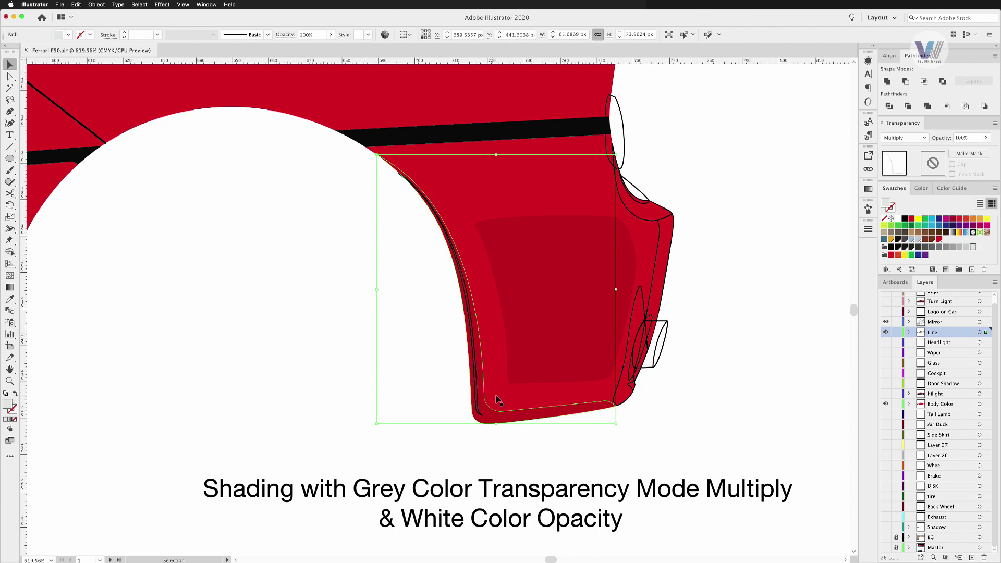
{"action": "left_click", "coordinate": [479, 403]}
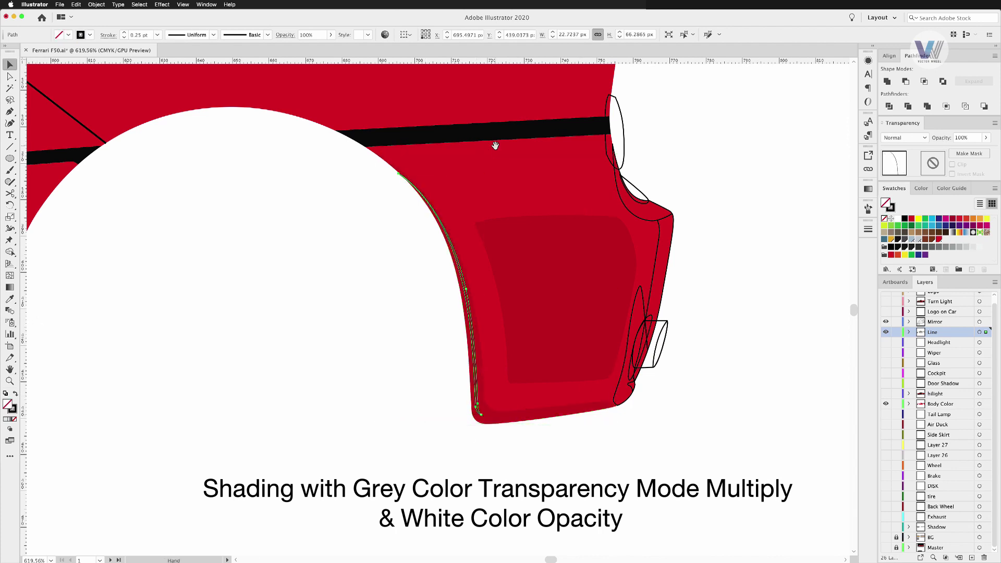
{"action": "left_click_drag", "start_coordinate": [495, 145], "coordinate": [554, 245]}
{"action": "key", "text": "ctrl+shift+a"}
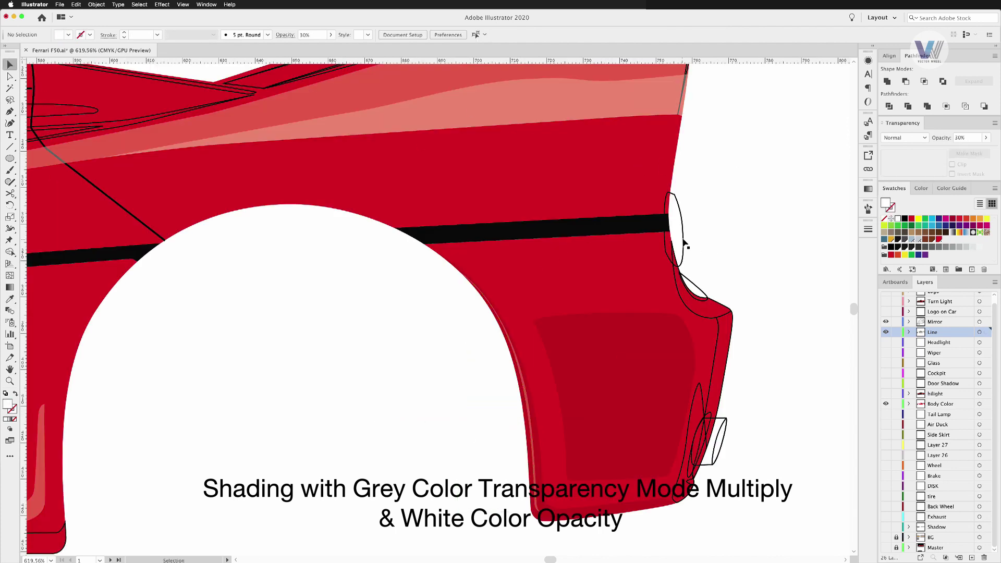
Move the tail lamp oval into the Tail Lamp layer and fill it dark red without stroke
{"action": "left_click", "coordinate": [678, 245]}
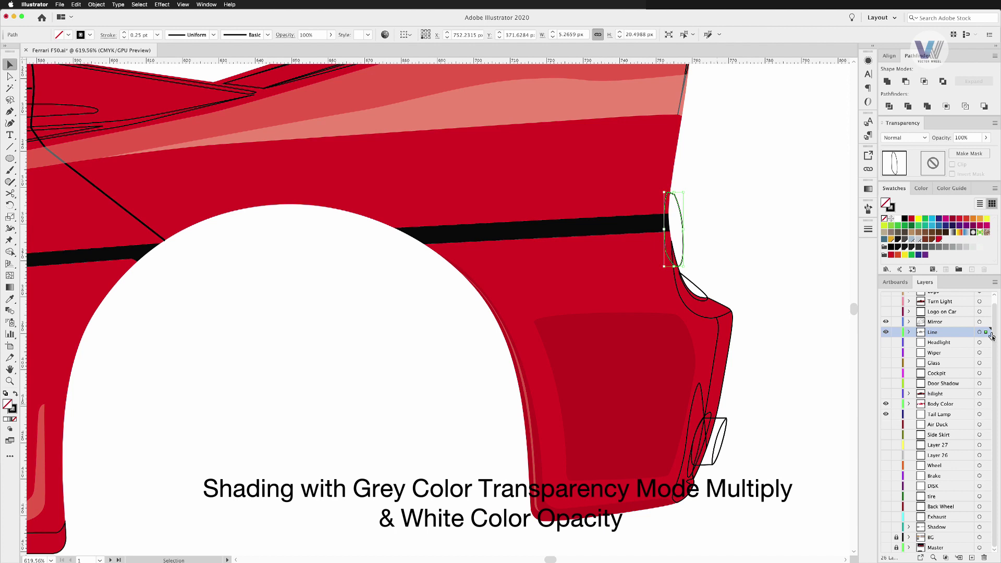
{"action": "left_click_drag", "start_coordinate": [985, 332], "coordinate": [982, 415]}
{"action": "left_click", "coordinate": [945, 220]}
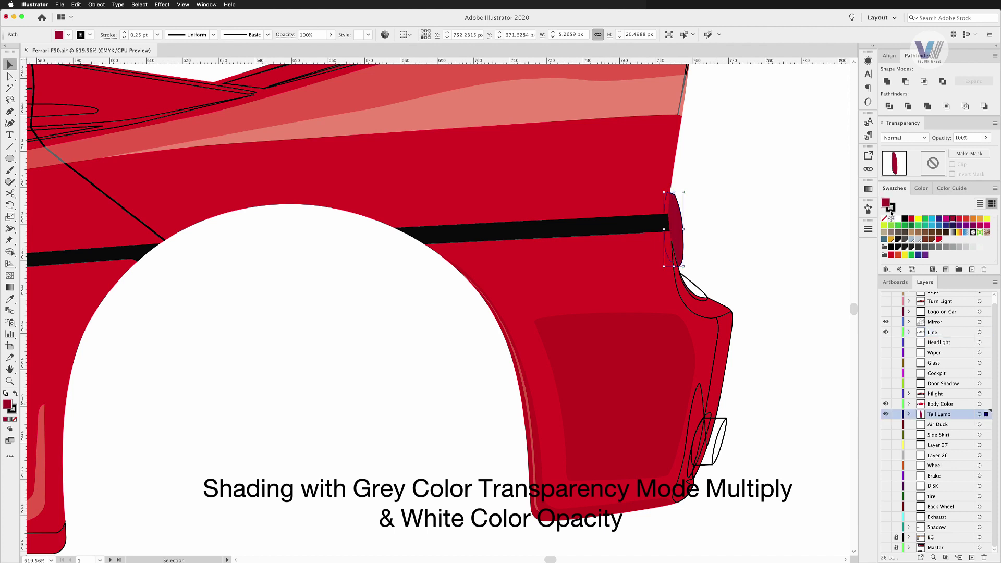
{"action": "left_click", "coordinate": [884, 219]}
Eyedrop a black, stroke-free fill onto the small shape below the tail lamp
{"action": "left_click", "coordinate": [703, 318]}
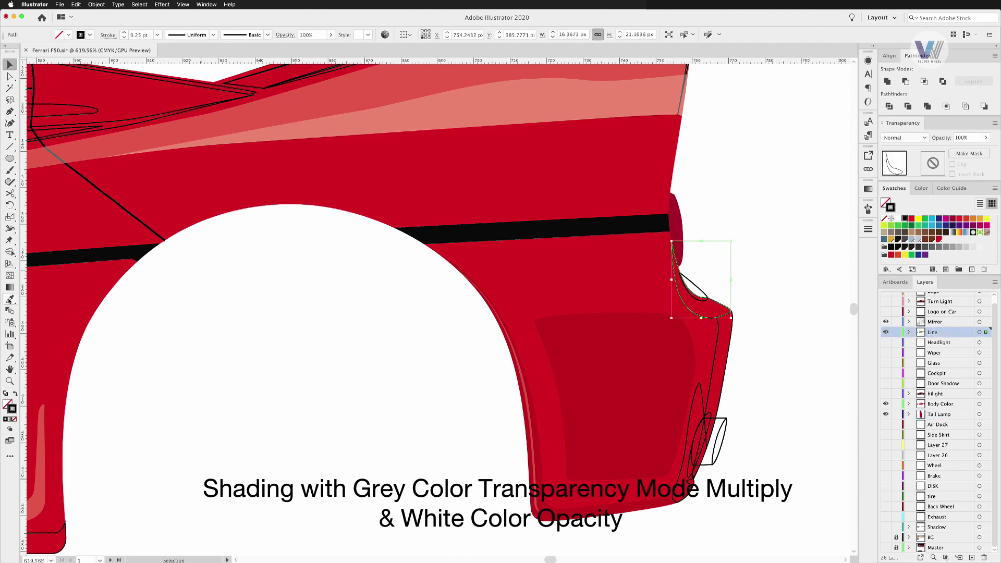
{"action": "left_click", "coordinate": [697, 286]}
{"action": "key", "text": "i"}
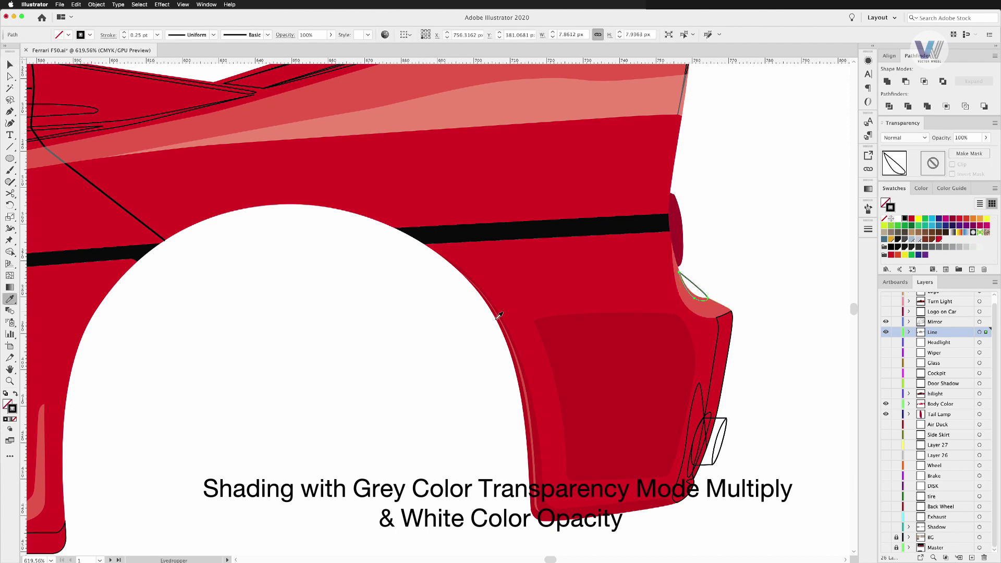
{"action": "left_click", "coordinate": [592, 223]}
{"action": "left_click", "coordinate": [15, 64]}
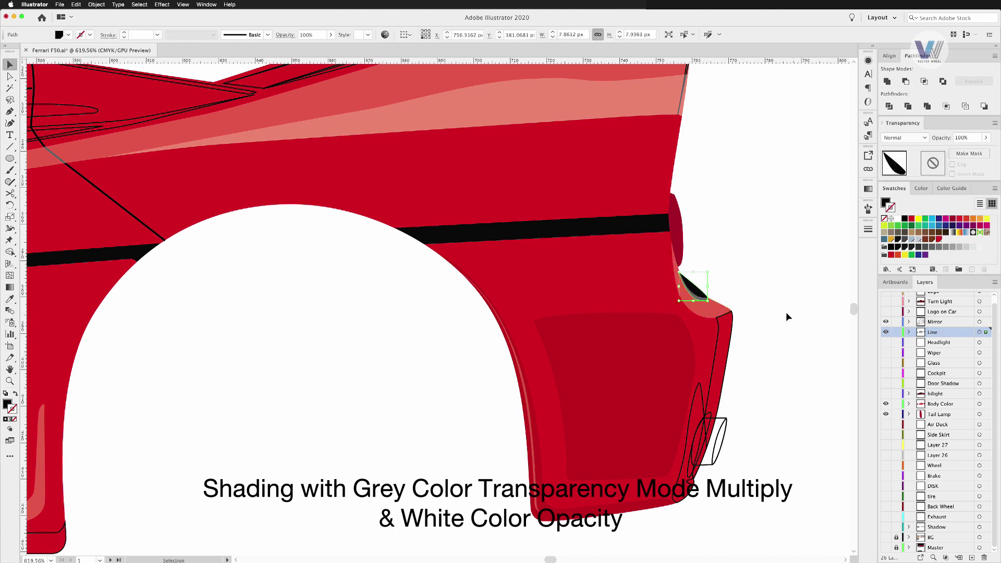
Copy the 30% white highlight onto the tall rear-edge path with the Eyedropper
{"action": "left_click", "coordinate": [720, 340]}
{"action": "key", "text": "super+shift+a"}
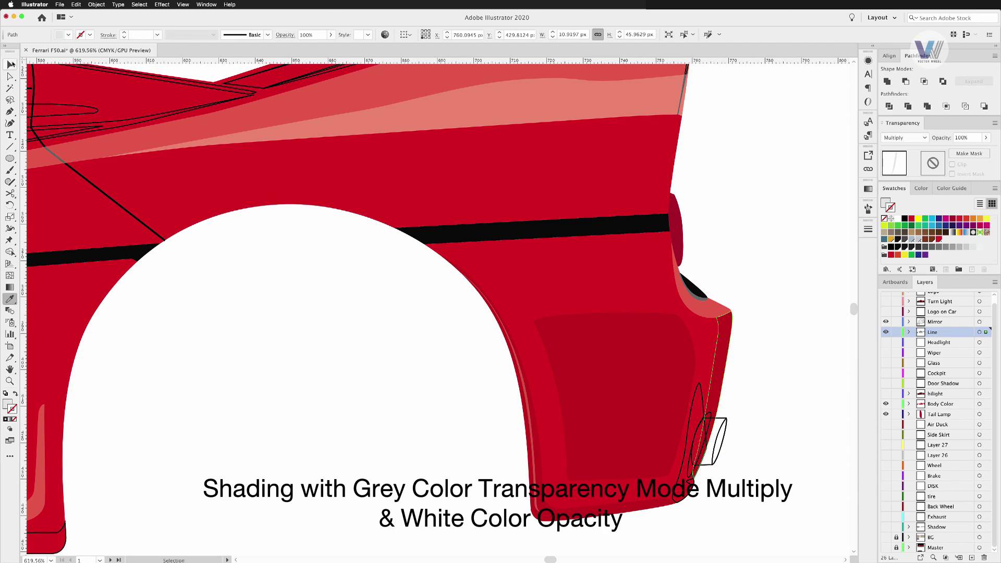
{"action": "scroll", "coordinate": [579, 263], "scroll_direction": "right", "scroll_amount": 5}
{"action": "scroll", "coordinate": [579, 264], "scroll_direction": "down", "scroll_amount": 2}
{"action": "left_click", "coordinate": [513, 342]}
{"action": "key", "text": "i"}
{"action": "left_click", "coordinate": [527, 313]}
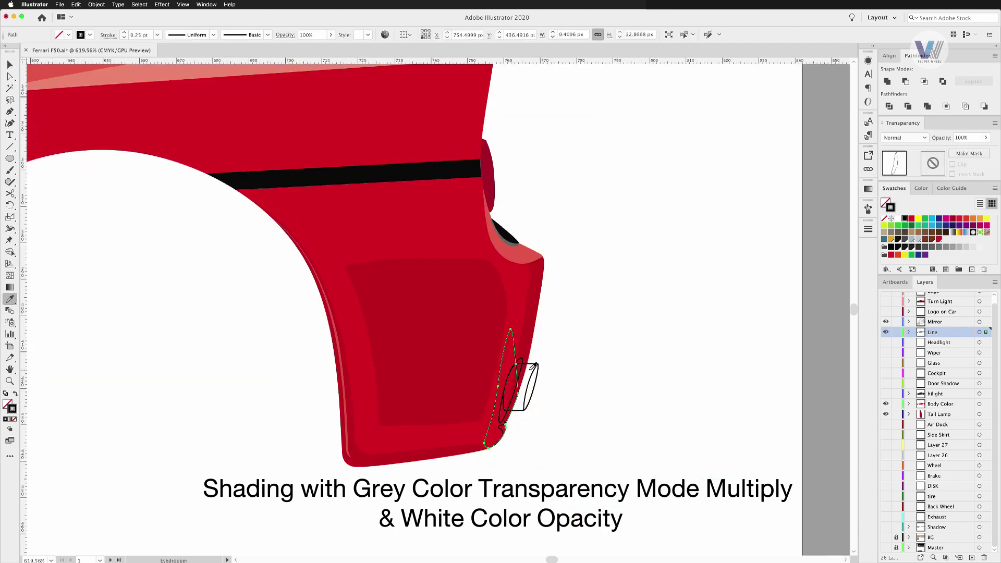
Fill the exhaust pipe grey without outline and darken its end to near-black
{"action": "left_click_drag", "start_coordinate": [558, 316], "coordinate": [604, 324]}
{"action": "key", "text": "v"}
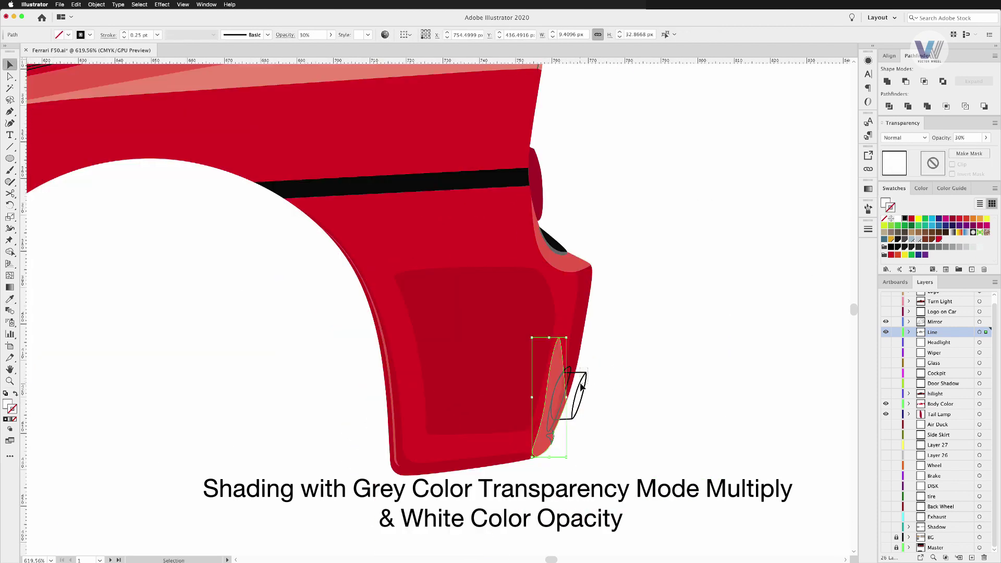
{"action": "key", "text": "super+shift+a"}
{"action": "left_click", "coordinate": [575, 396]}
{"action": "scroll", "coordinate": [575, 396], "scroll_direction": "up", "scroll_amount": 5}
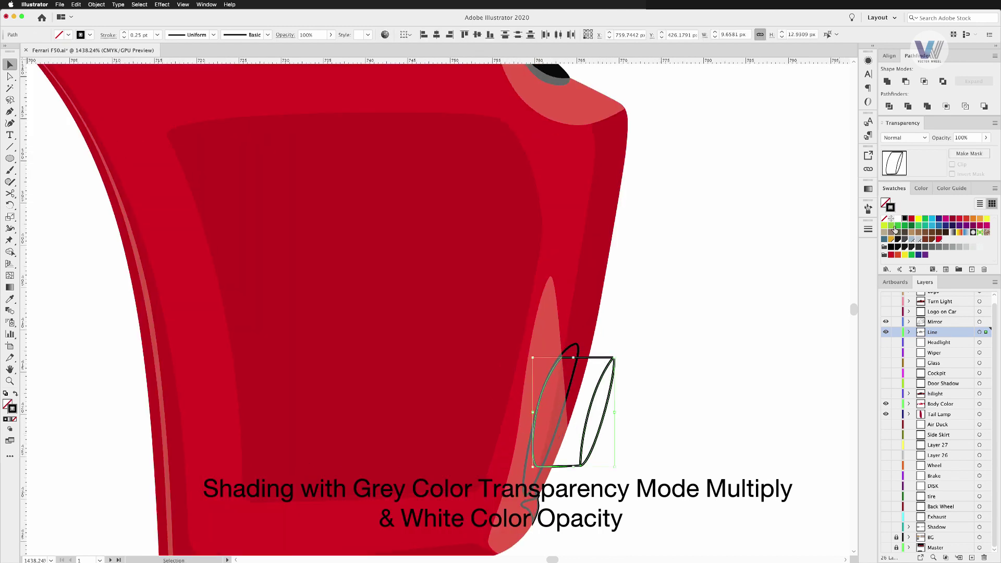
{"action": "left_click", "coordinate": [958, 246]}
{"action": "left_click", "coordinate": [884, 218]}
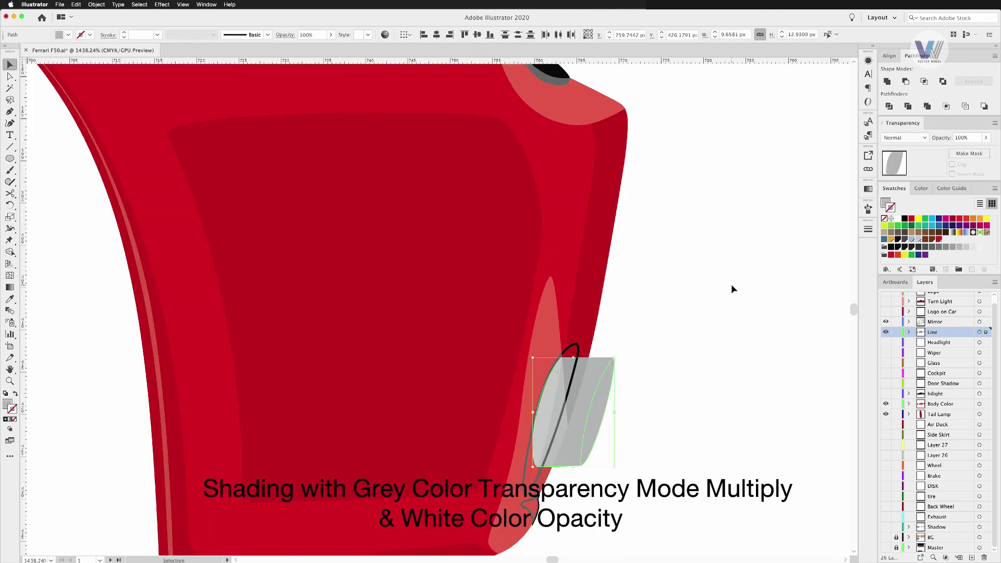
{"action": "left_click", "coordinate": [920, 247]}
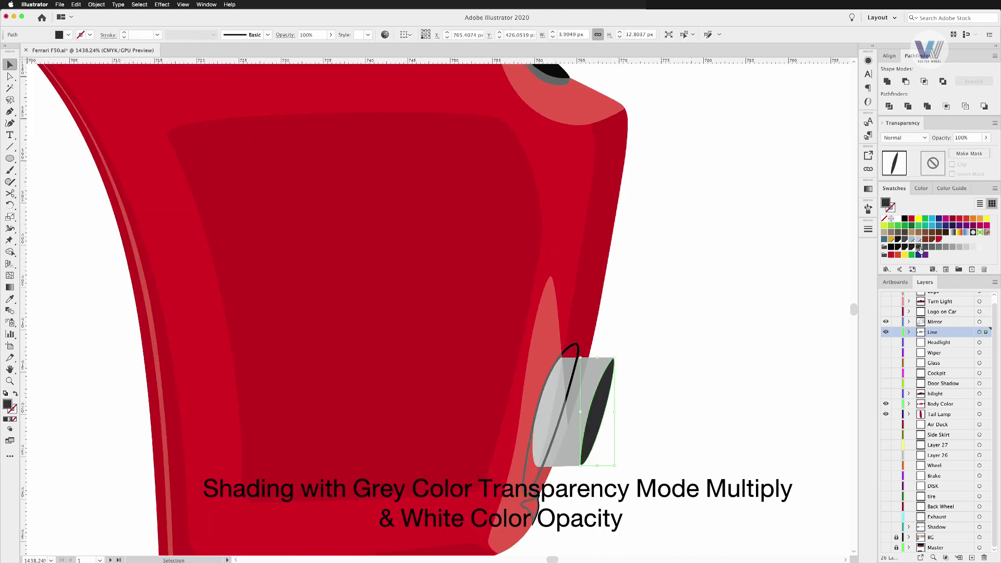
Check the exhaust's parts and eyedrop the Multiply shading onto the small squiggle near the pipe
{"action": "left_click", "coordinate": [577, 348]}
{"action": "left_click", "coordinate": [577, 349]}
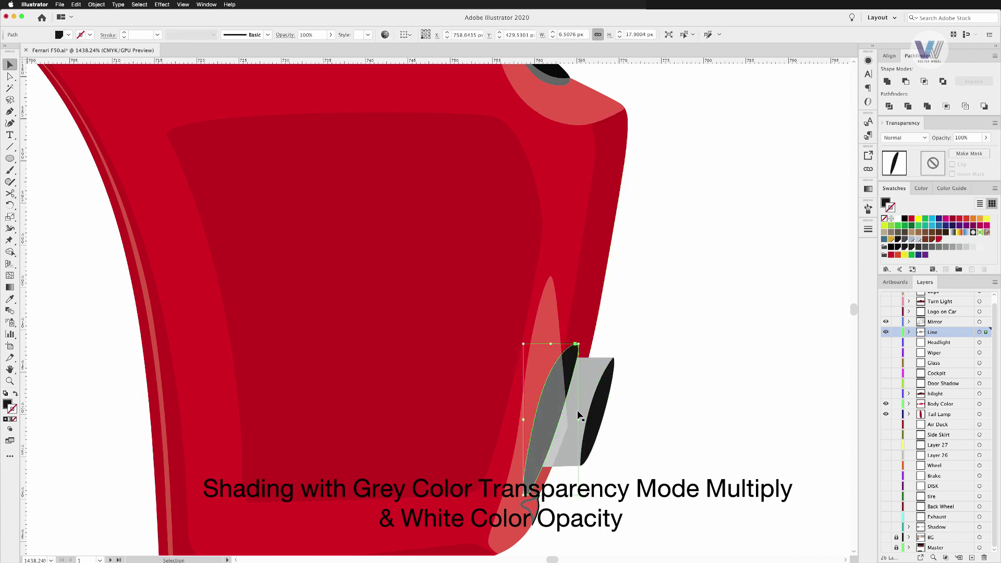
{"action": "left_click", "coordinate": [553, 321]}
{"action": "left_click", "coordinate": [575, 411]}
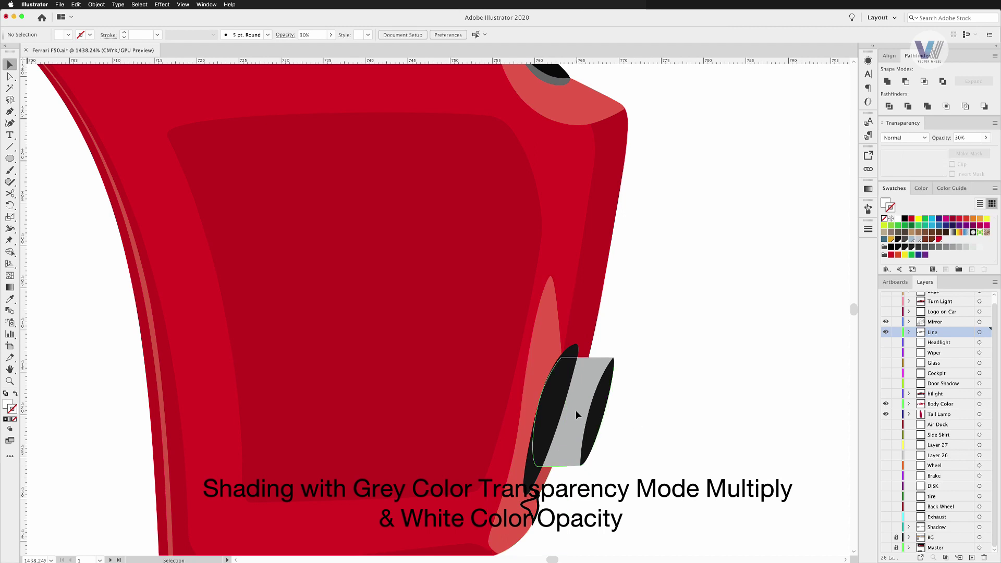
{"action": "left_click", "coordinate": [642, 408]}
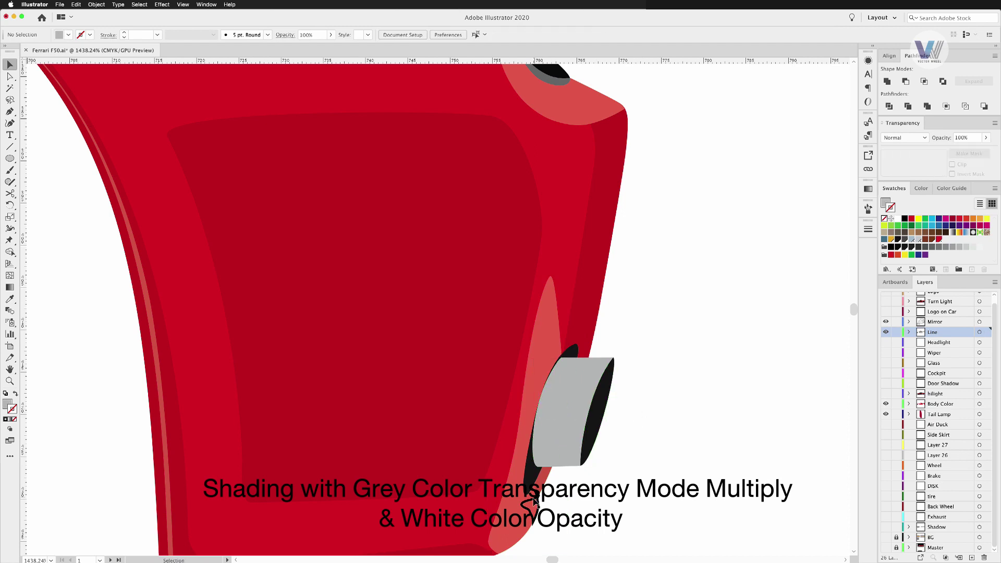
{"action": "left_click", "coordinate": [541, 499]}
{"action": "left_click", "coordinate": [12, 302]}
{"action": "left_click", "coordinate": [276, 419]}
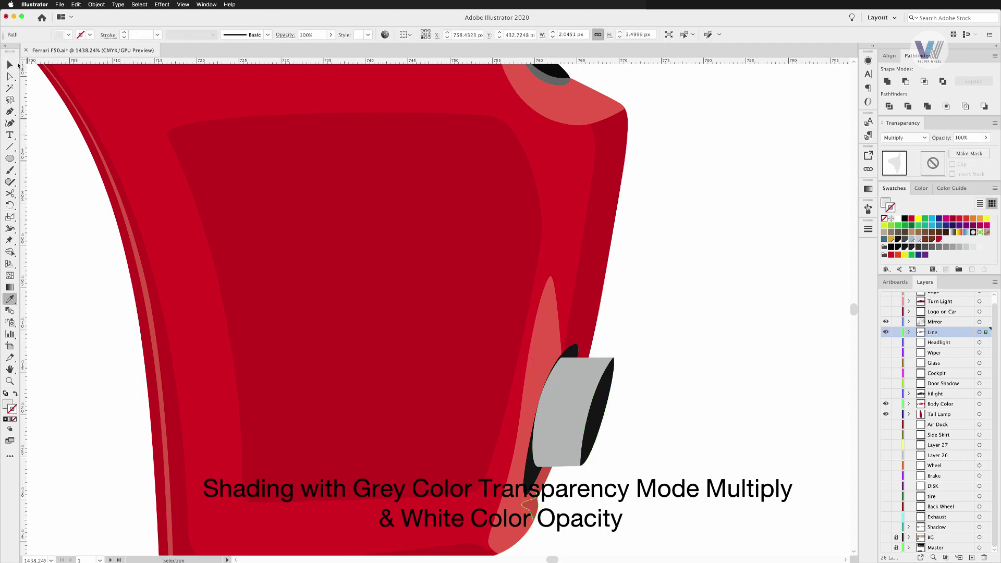
{"action": "left_click", "coordinate": [10, 64]}
{"action": "left_click", "coordinate": [744, 263]}
{"action": "key", "text": "ctrl+0"}
{"action": "scroll", "coordinate": [480, 420], "scroll_direction": "up", "scroll_amount": 3}
Sample a shading style from the door onto the short path near the door handle
{"action": "scroll", "coordinate": [566, 364], "scroll_direction": "up", "scroll_amount": 2}
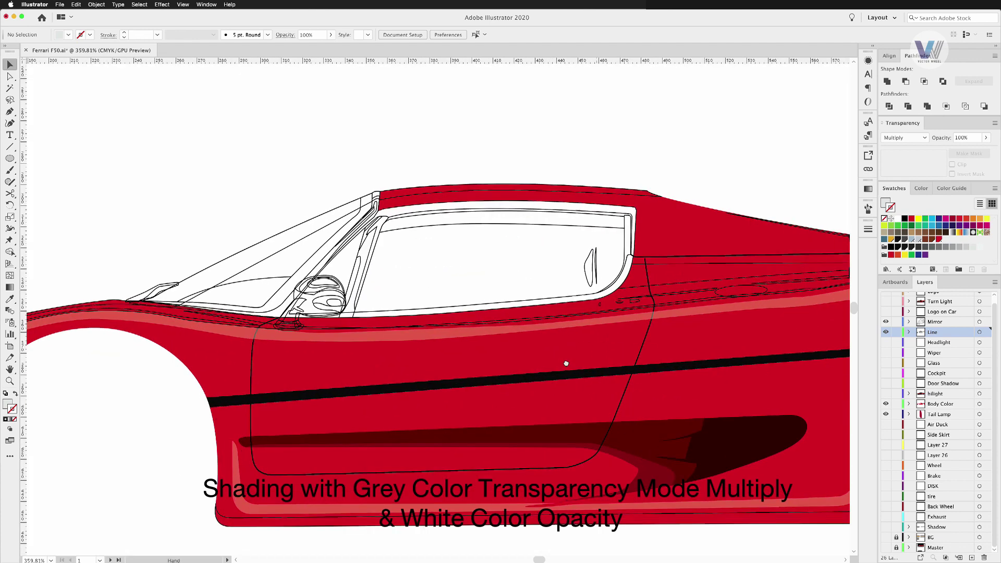
{"action": "left_click_drag", "start_coordinate": [566, 364], "coordinate": [524, 394]}
{"action": "left_click", "coordinate": [607, 344]}
{"action": "key", "text": "ctrl+shift+a"}
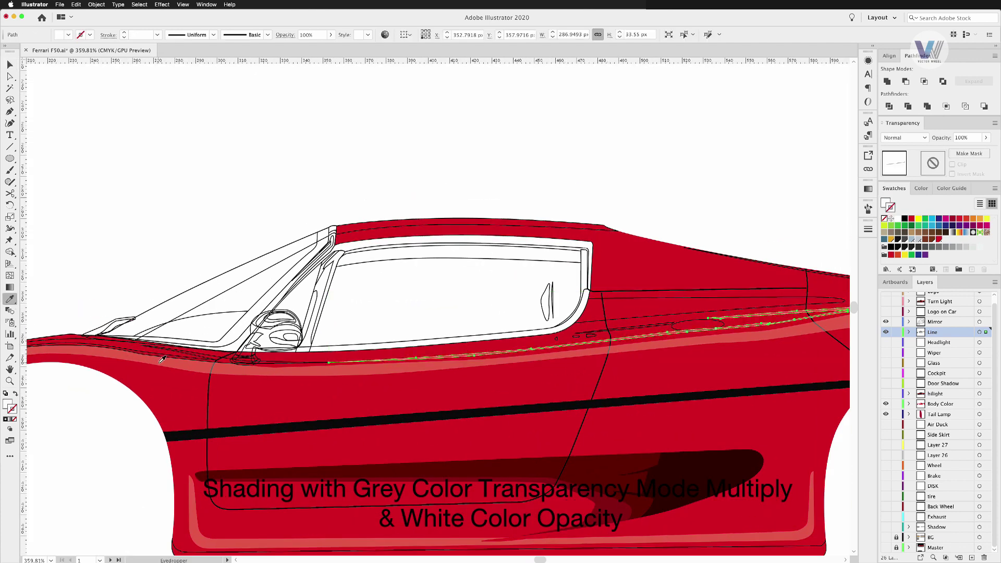
{"action": "left_click", "coordinate": [9, 76]}
{"action": "left_click", "coordinate": [621, 331]}
{"action": "left_click", "coordinate": [10, 299]}
{"action": "key", "text": "ctrl+shift+a"}
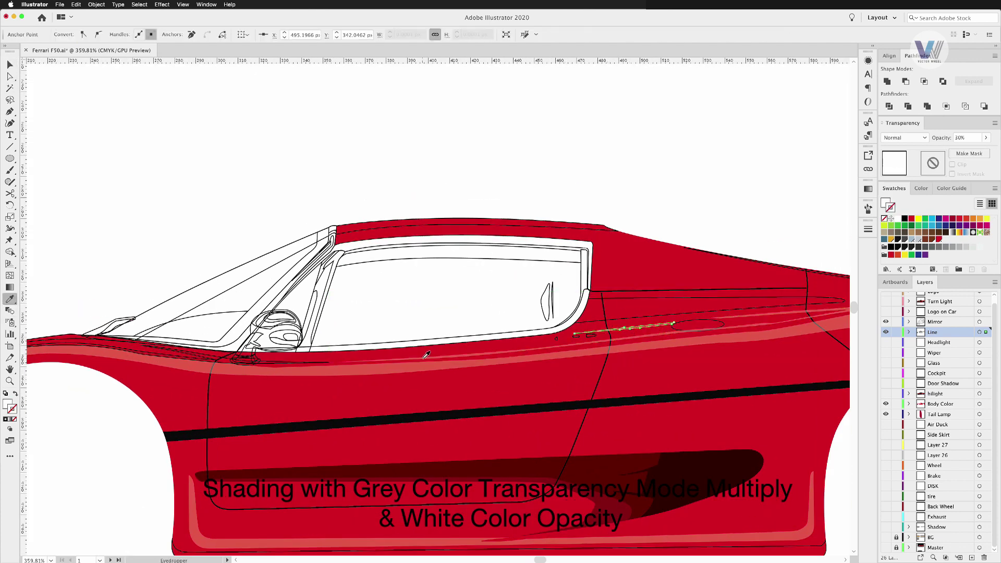
{"action": "key", "text": "v"}
Give the door-top path a white highlight faded to 11% opacity
{"action": "scroll", "coordinate": [529, 252], "scroll_direction": "right", "scroll_amount": 5}
{"action": "left_click", "coordinate": [477, 296]}
{"action": "left_click", "coordinate": [10, 299]}
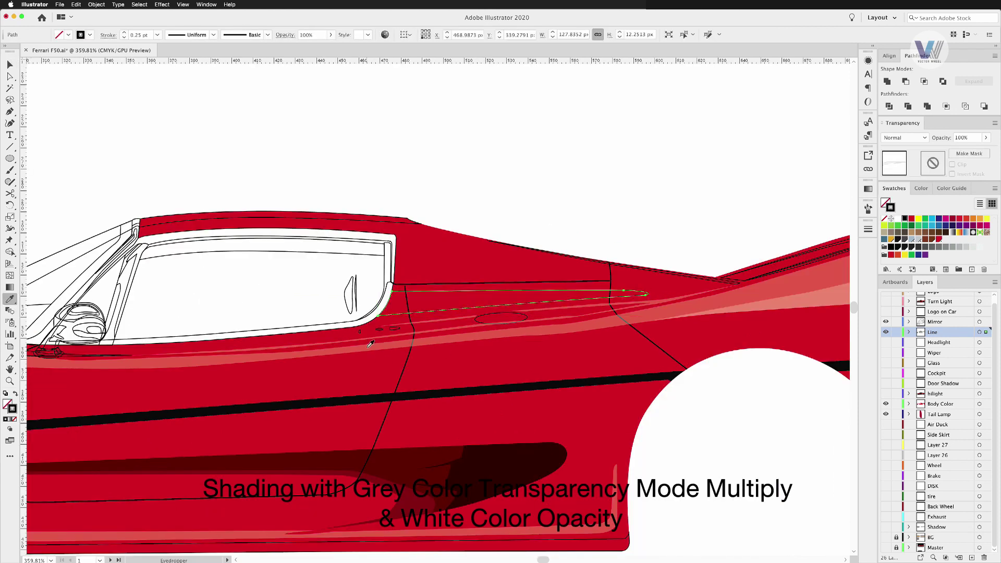
{"action": "left_click", "coordinate": [383, 350]}
{"action": "left_click", "coordinate": [985, 138]}
{"action": "left_click_drag", "start_coordinate": [959, 150], "coordinate": [953, 152]}
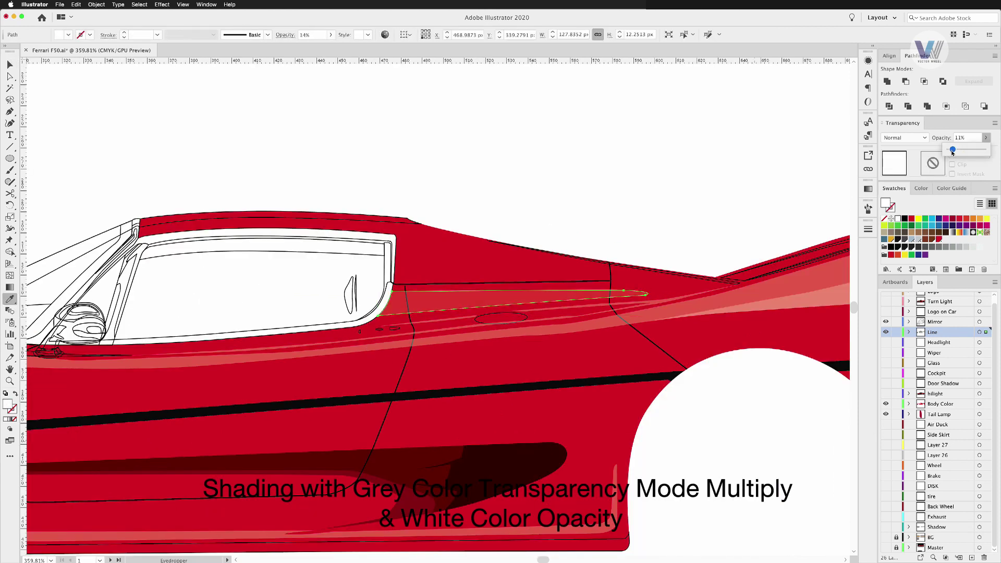
{"action": "left_click", "coordinate": [9, 65]}
{"action": "key", "text": "ctrl+shift+a"}
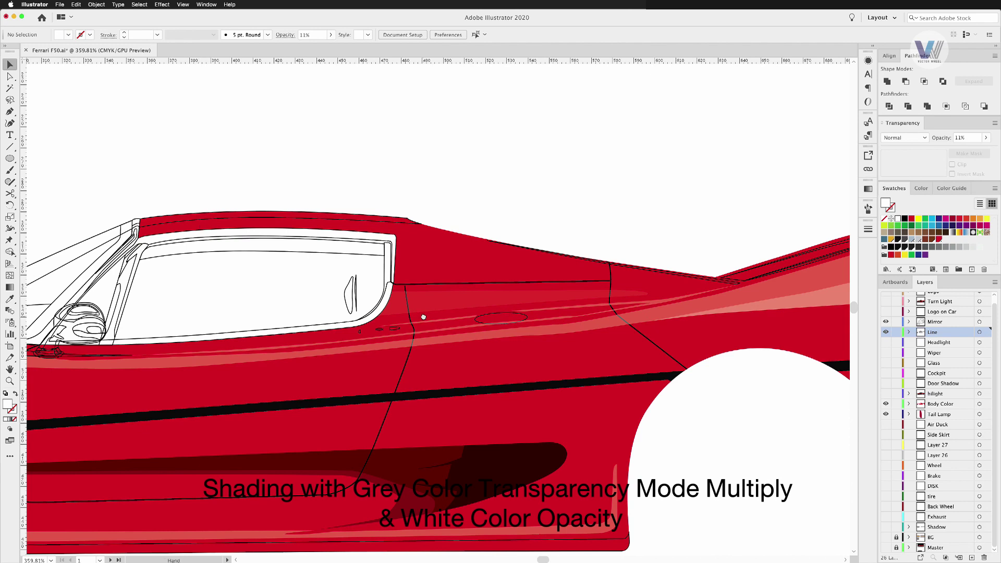
Make the small door handle paths black
{"action": "left_click_drag", "start_coordinate": [423, 317], "coordinate": [600, 258]}
{"action": "left_click", "coordinate": [574, 270]}
{"action": "key", "text": "i"}
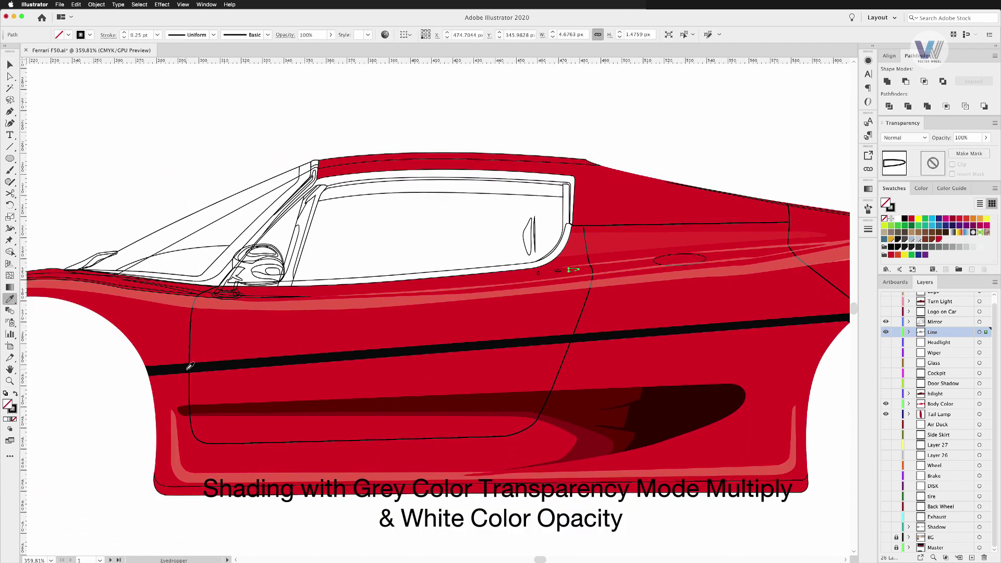
{"action": "left_click", "coordinate": [190, 367]}
{"action": "key", "text": "v"}
{"action": "left_click", "coordinate": [558, 270]}
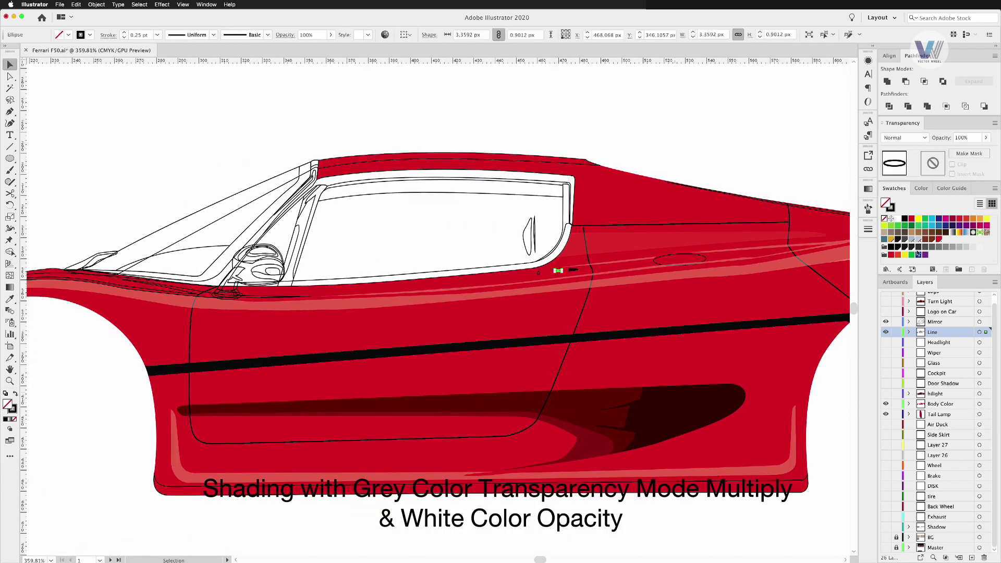
{"action": "left_click", "coordinate": [537, 273]}
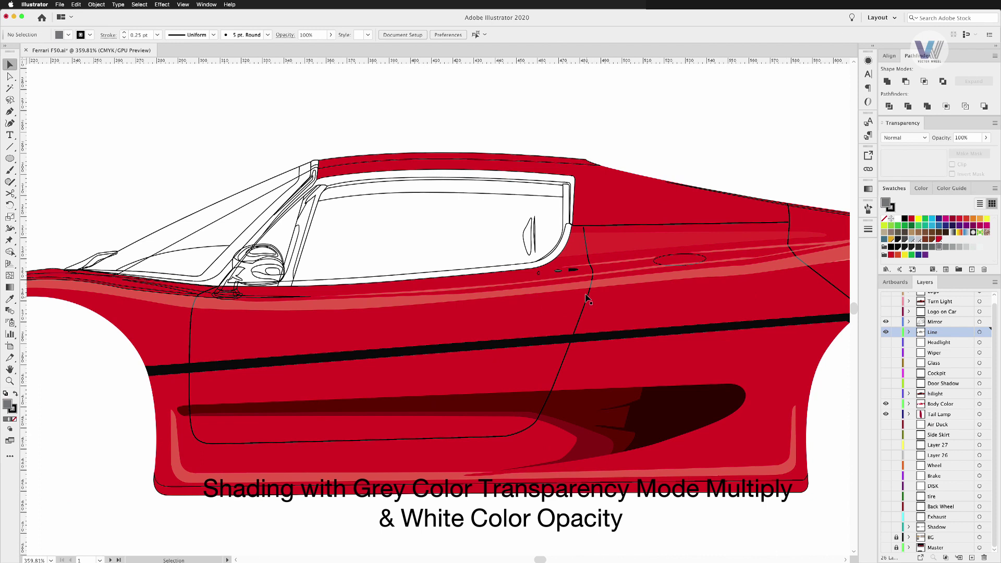
{"action": "left_click", "coordinate": [10, 300]}
{"action": "left_click", "coordinate": [573, 269]}
{"action": "key", "text": "v"}
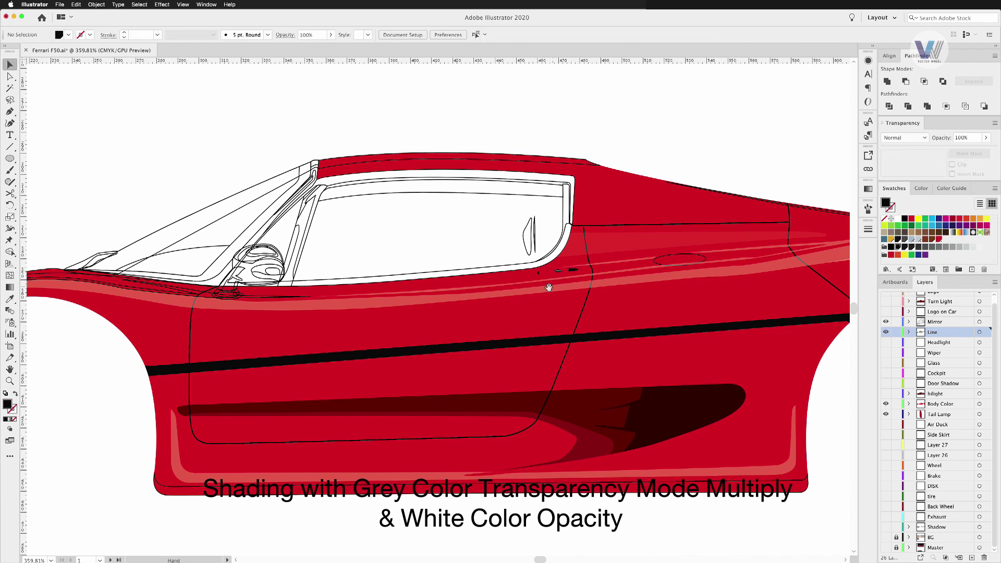
Adjust the fender highlight's opacity, and give the fender shape a darker grey fill with no outline
{"action": "left_click_drag", "start_coordinate": [549, 287], "coordinate": [933, 269]}
{"action": "left_click", "coordinate": [518, 271]}
{"action": "key", "text": "i"}
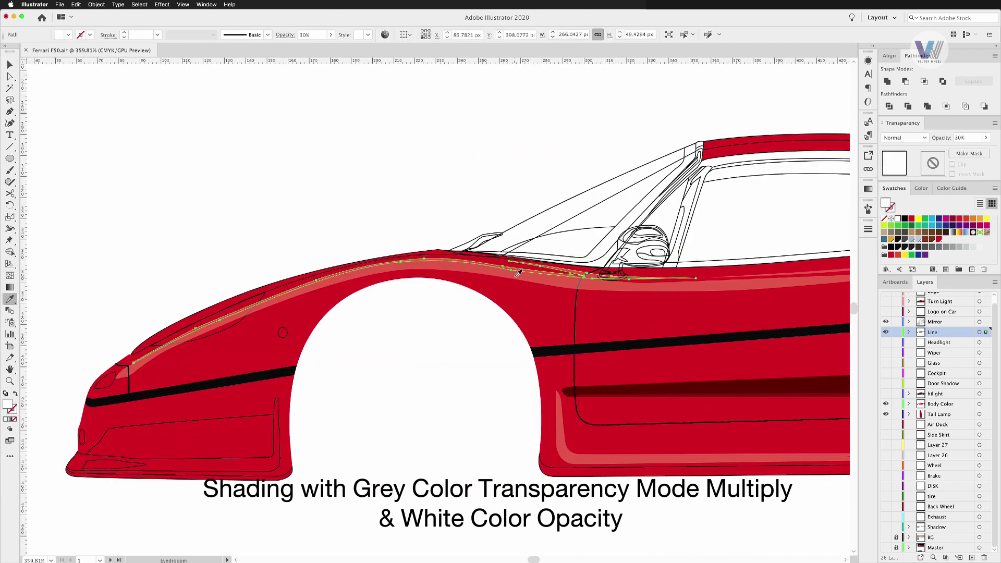
{"action": "left_click", "coordinate": [985, 137]}
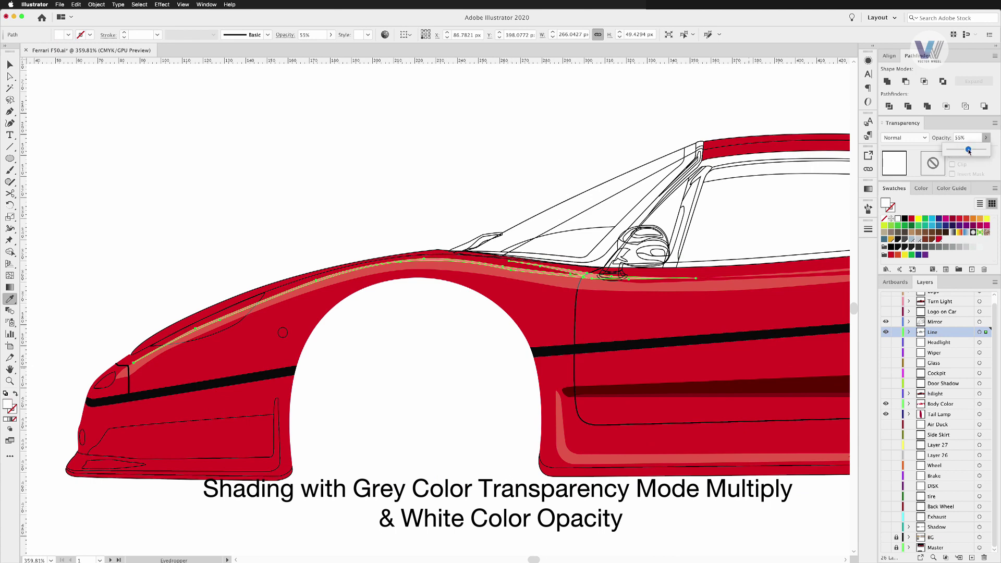
{"action": "left_click_drag", "start_coordinate": [958, 149], "coordinate": [977, 149]}
{"action": "left_click", "coordinate": [9, 64]}
{"action": "left_click", "coordinate": [263, 301]}
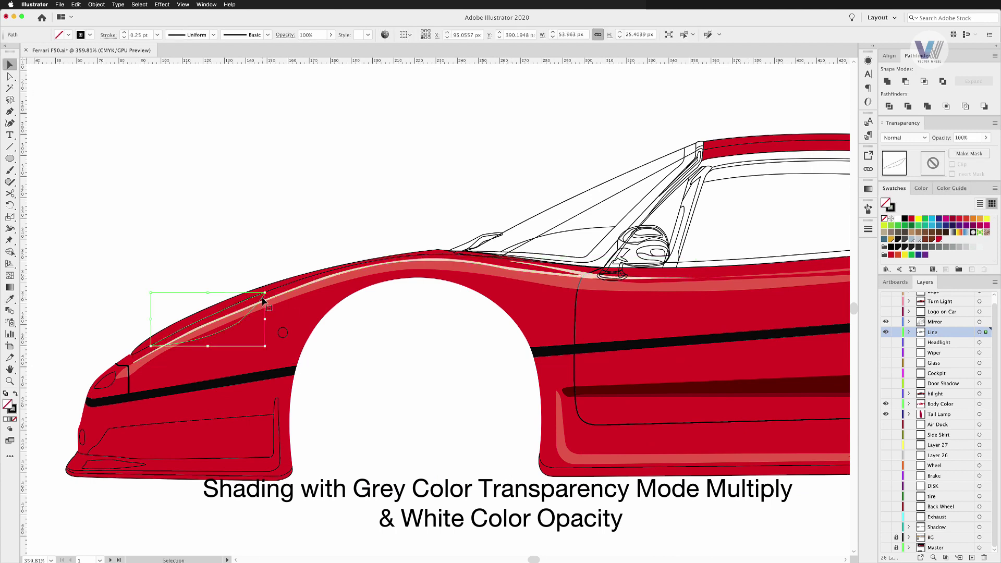
{"action": "left_click", "coordinate": [884, 218]}
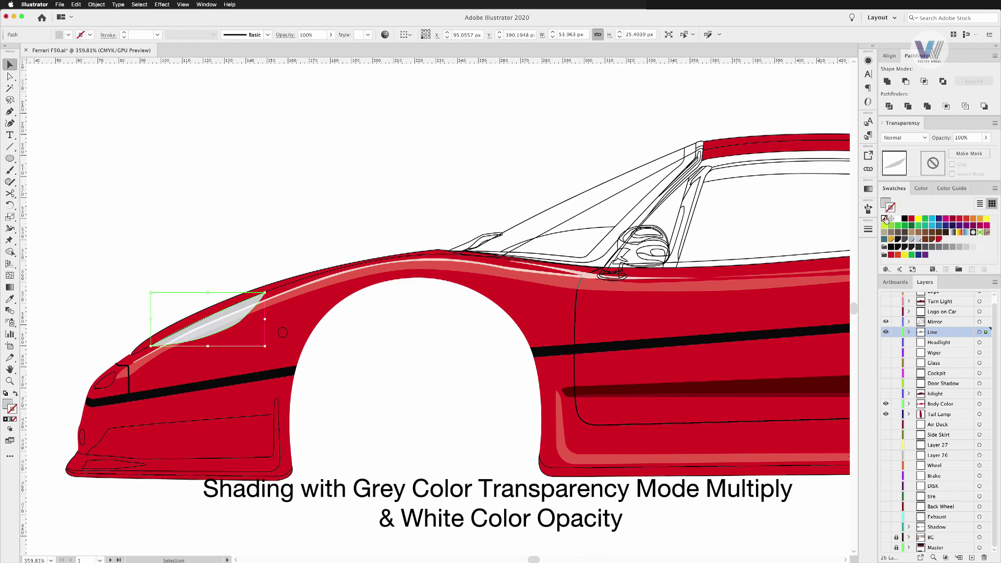
{"action": "left_click", "coordinate": [952, 247]}
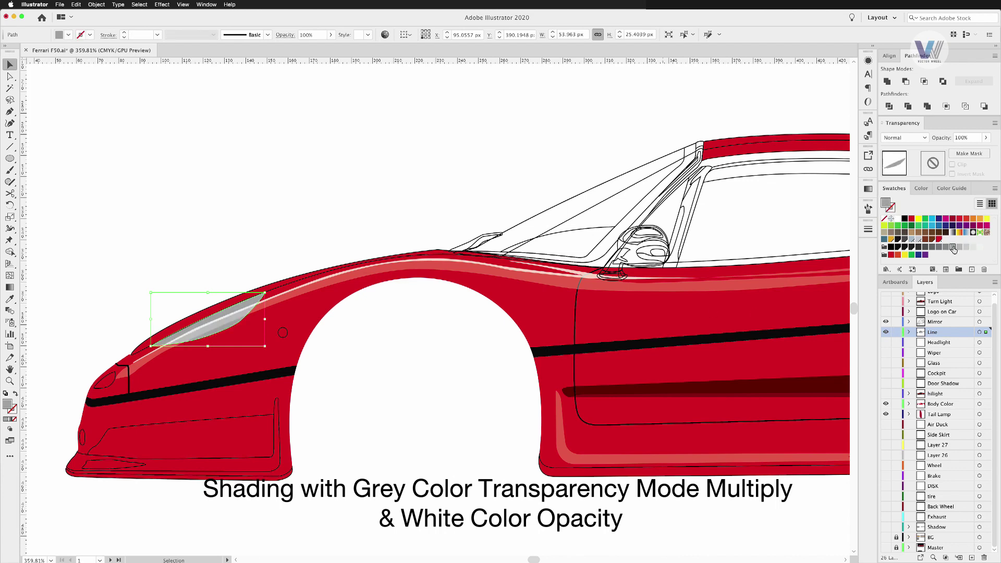
Fill the headlight shape grey and the small nose shape with a dark colour
{"action": "left_click_drag", "start_coordinate": [90, 359], "coordinate": [111, 389]}
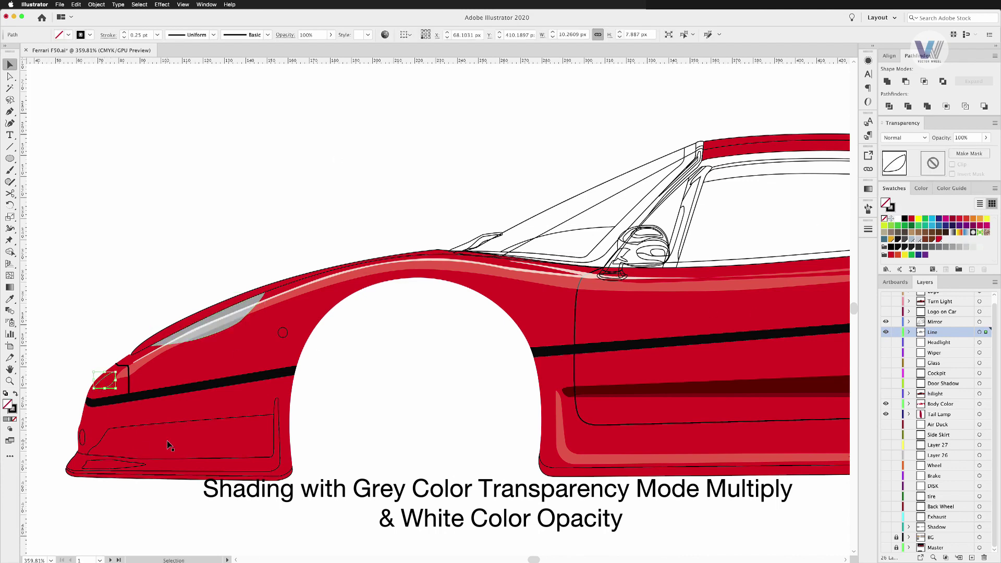
{"action": "left_click", "coordinate": [945, 246]}
{"action": "left_click", "coordinate": [82, 436]}
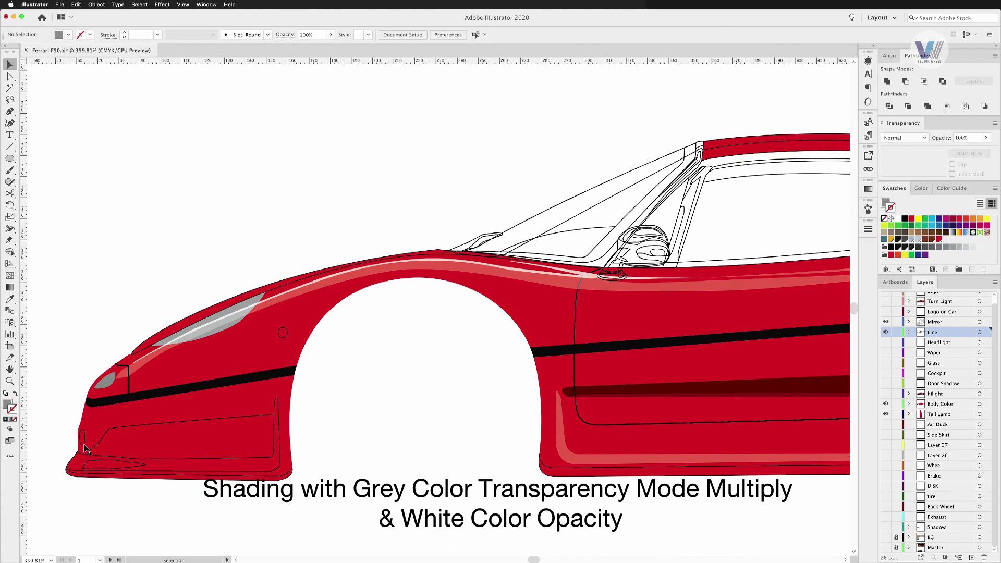
{"action": "left_click", "coordinate": [938, 247]}
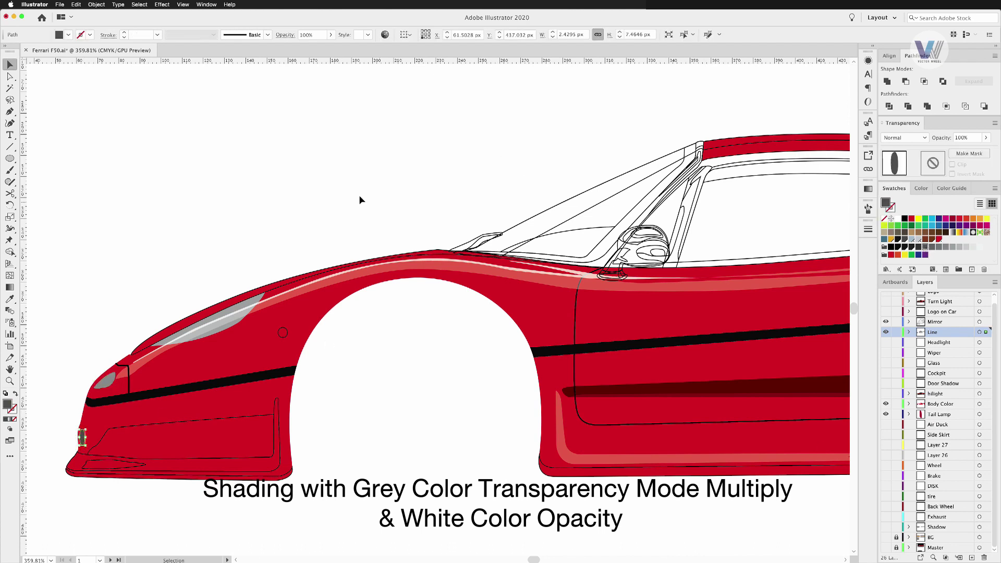
Apply pink shading to the lower front panel and multiplied dark shading to the inner panel
{"action": "left_click", "coordinate": [279, 432]}
{"action": "key", "text": "i"}
{"action": "left_click", "coordinate": [573, 445]}
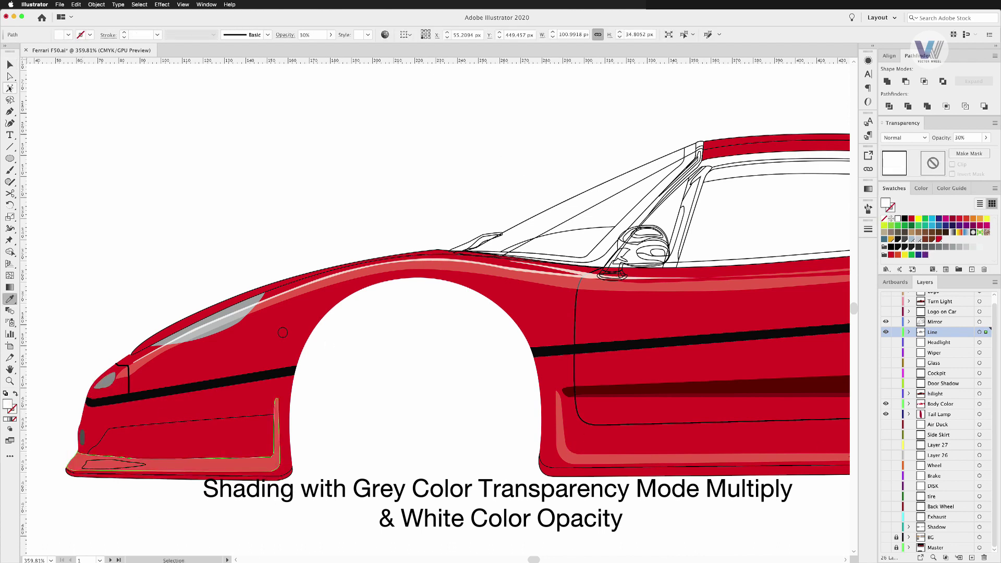
{"action": "key", "text": "v"}
{"action": "left_click", "coordinate": [221, 417]}
{"action": "key", "text": "i"}
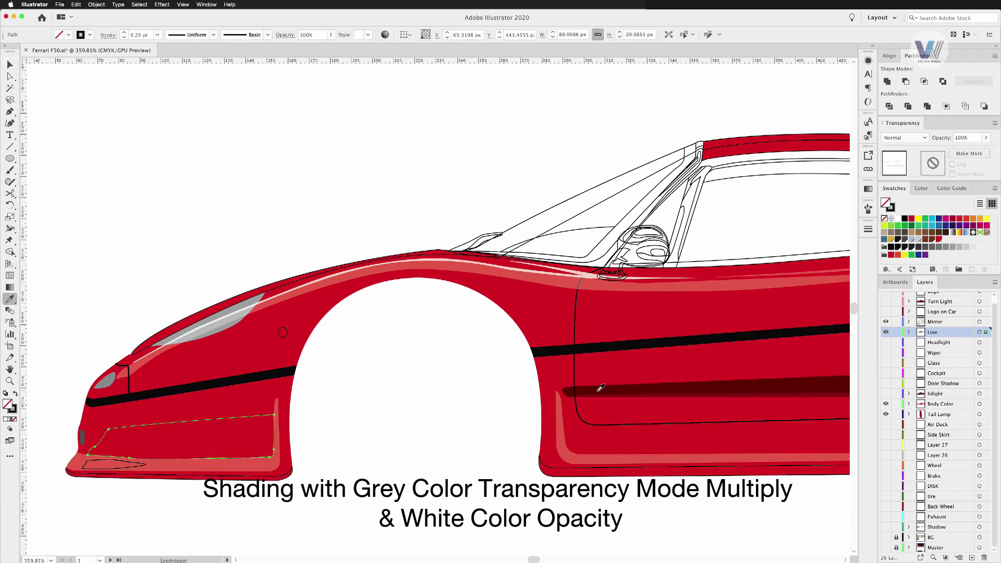
{"action": "left_click", "coordinate": [598, 399]}
{"action": "key", "text": "v"}
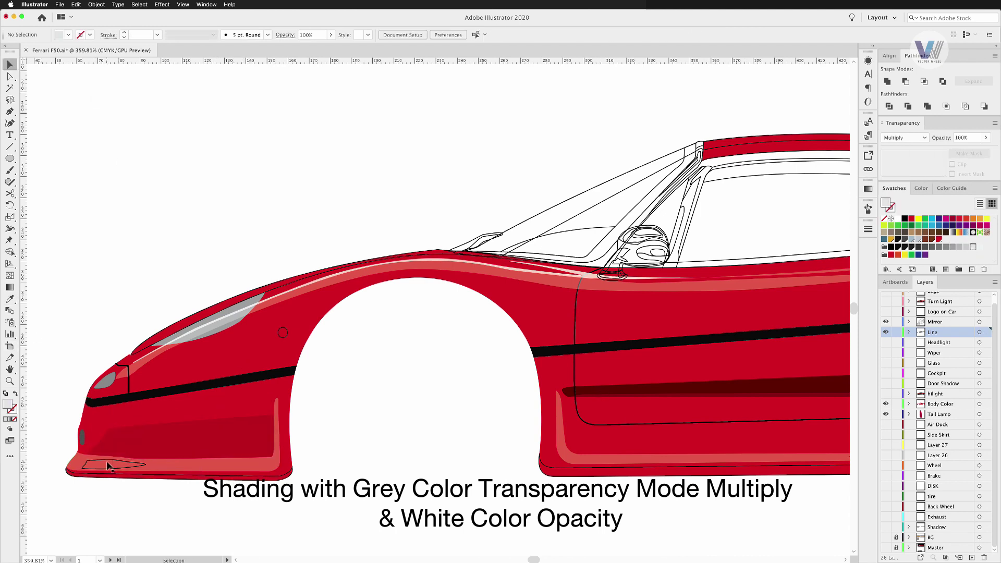
Make the small lower-front lip shape a translucent white highlight with no outline
{"action": "left_click", "coordinate": [110, 464]}
{"action": "left_click", "coordinate": [897, 218]}
{"action": "key", "text": "shift+x"}
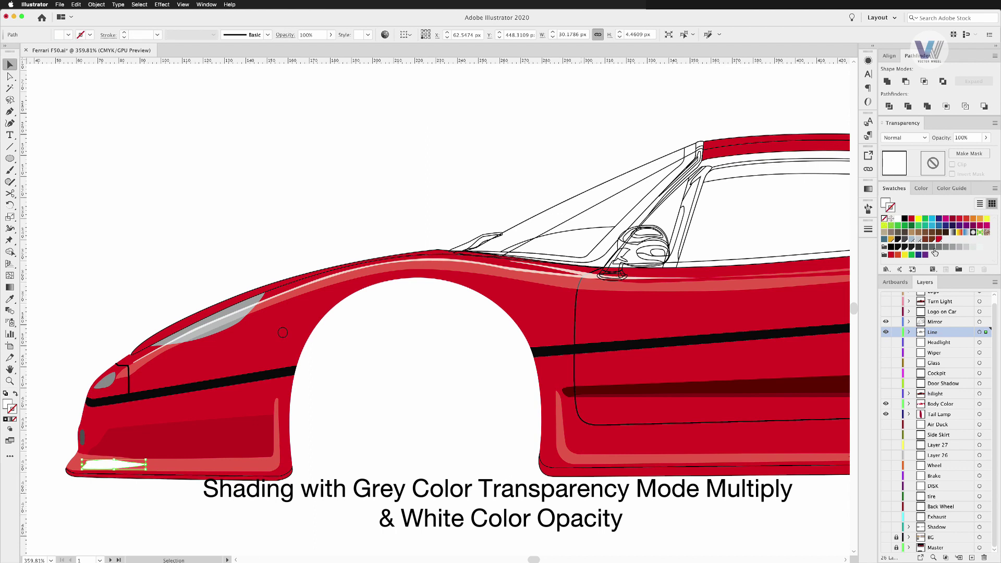
{"action": "left_click", "coordinate": [986, 138]}
{"action": "left_click_drag", "start_coordinate": [982, 149], "coordinate": [970, 148]}
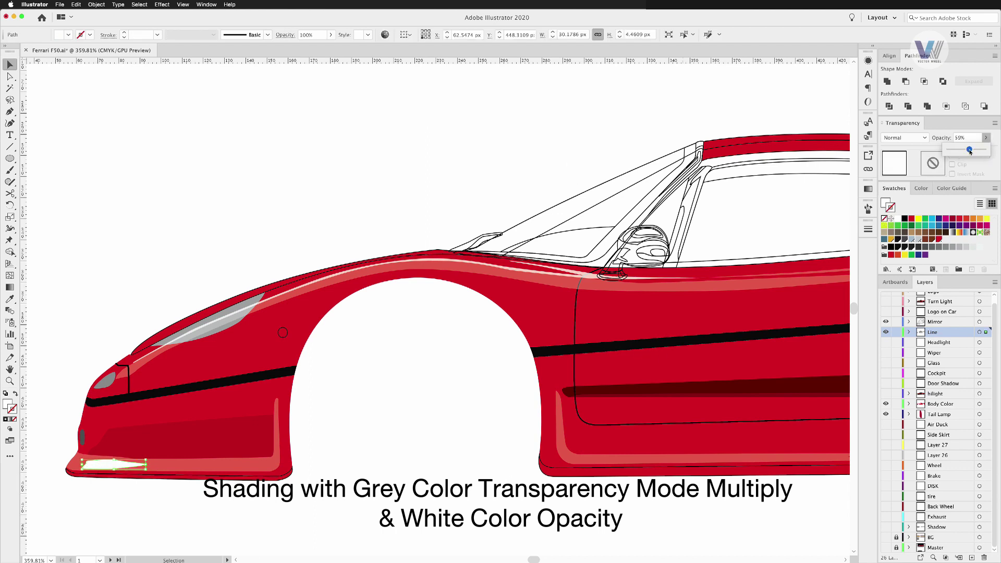
{"action": "left_click", "coordinate": [118, 217]}
Apply dark red multiplied shading to the hood's top edge and fit the artboard in view
{"action": "left_click", "coordinate": [447, 257]}
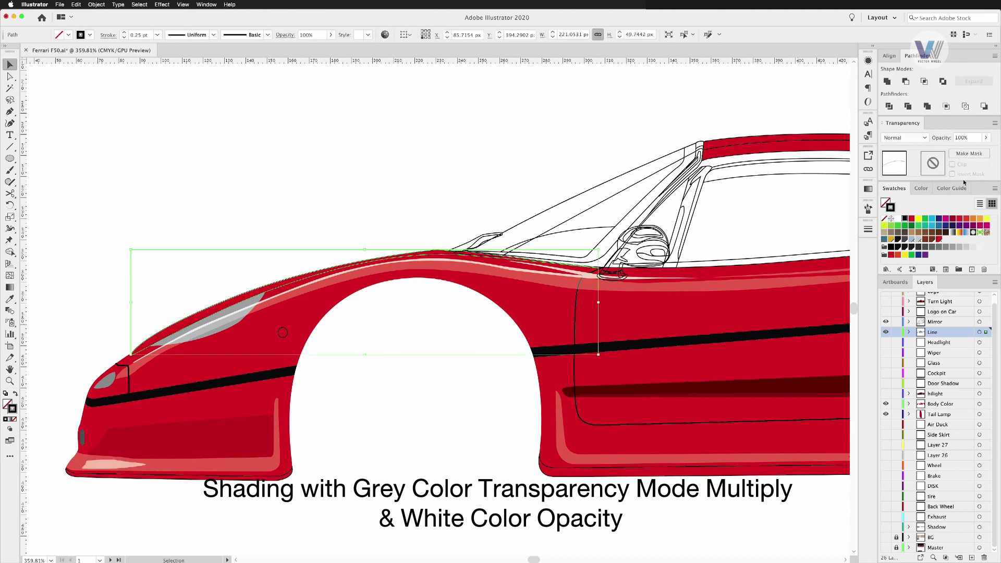
{"action": "key", "text": "i"}
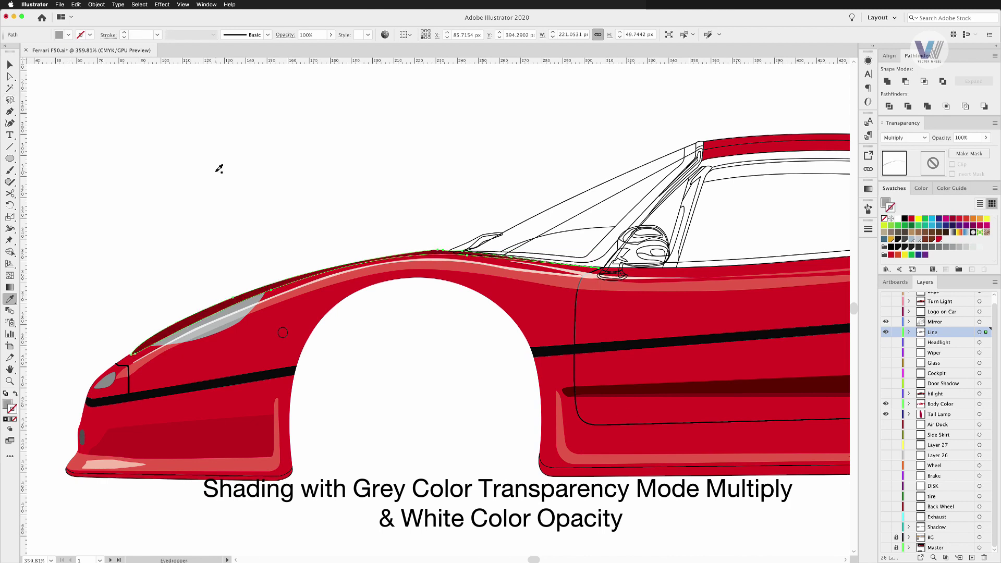
{"action": "left_click", "coordinate": [381, 276]}
{"action": "key", "text": "v"}
{"action": "key", "text": "ctrl+shift+a"}
{"action": "key", "text": "ctrl+0"}
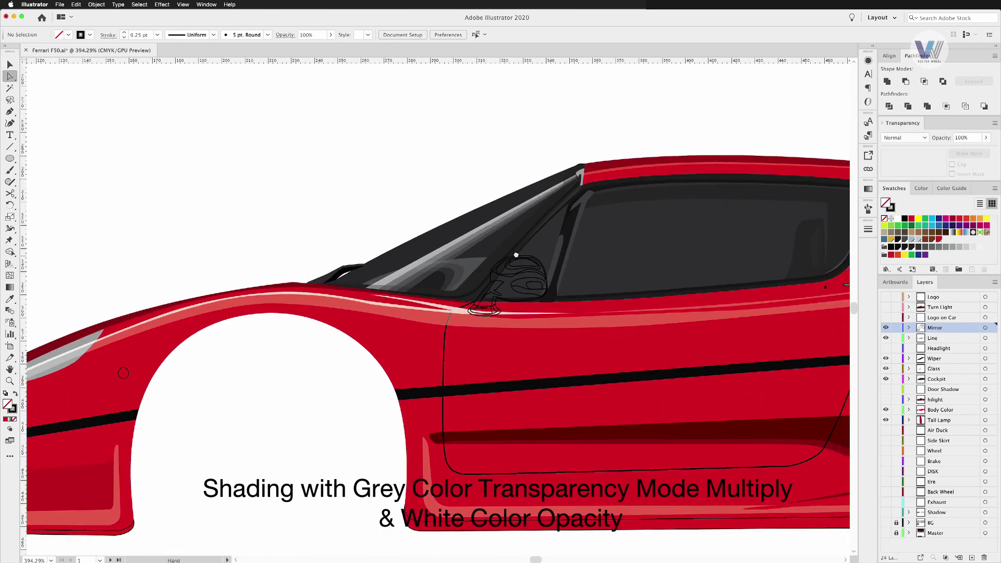
Fill the side mirror red and its upper highlight path white
{"action": "scroll", "coordinate": [421, 344], "scroll_direction": "up", "scroll_amount": 5}
{"action": "left_click", "coordinate": [567, 267]}
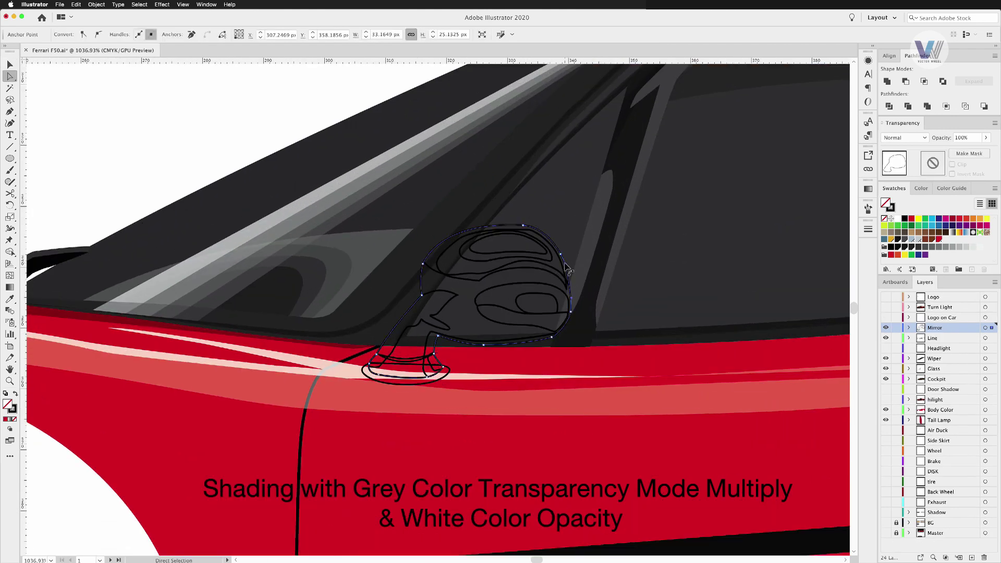
{"action": "left_click", "coordinate": [910, 219]}
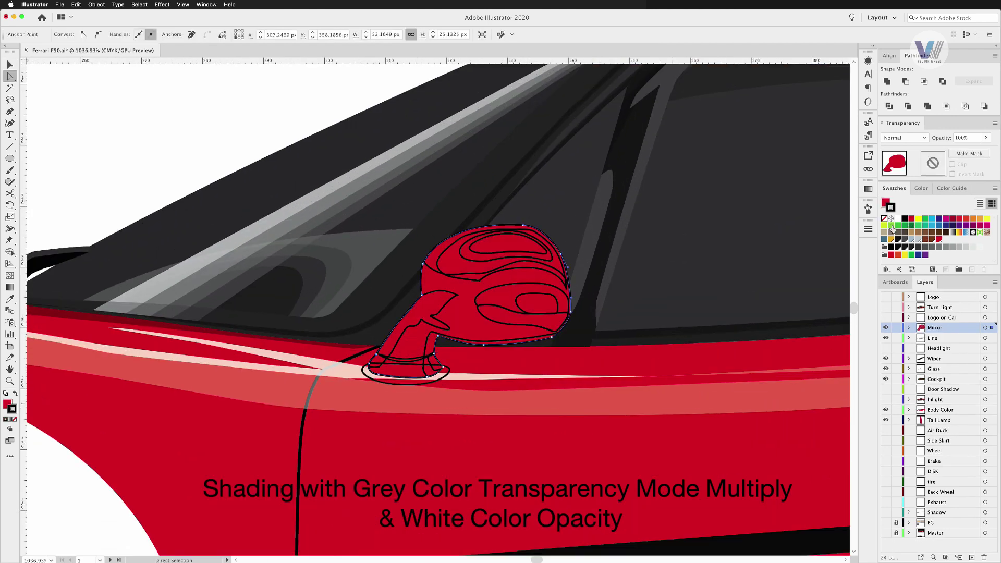
{"action": "left_click", "coordinate": [437, 270]}
{"action": "left_click", "coordinate": [898, 218]}
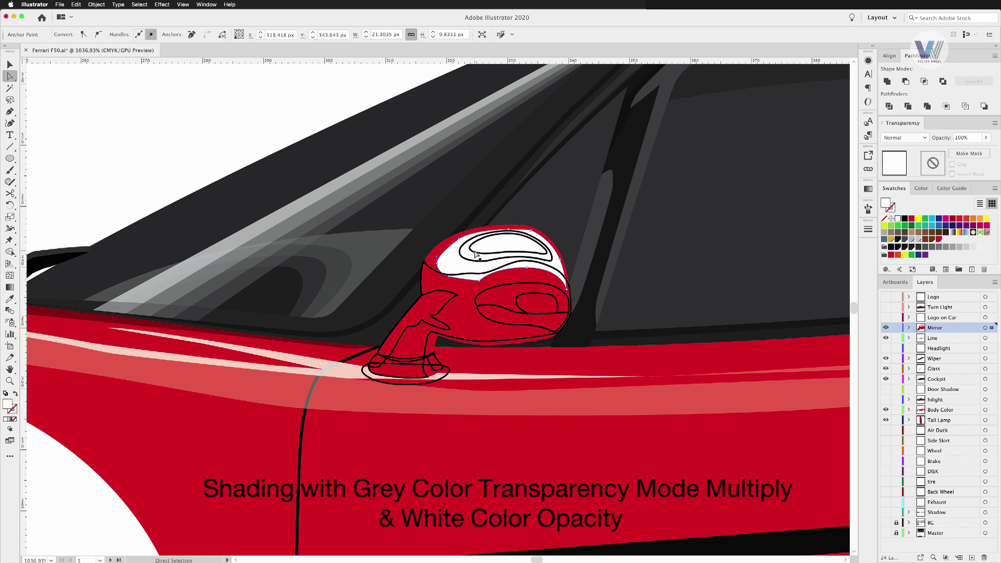
Subtract the inner oval from the white highlight with Minus Front and fade it to 29% opacity
{"action": "left_click", "coordinate": [458, 264]}
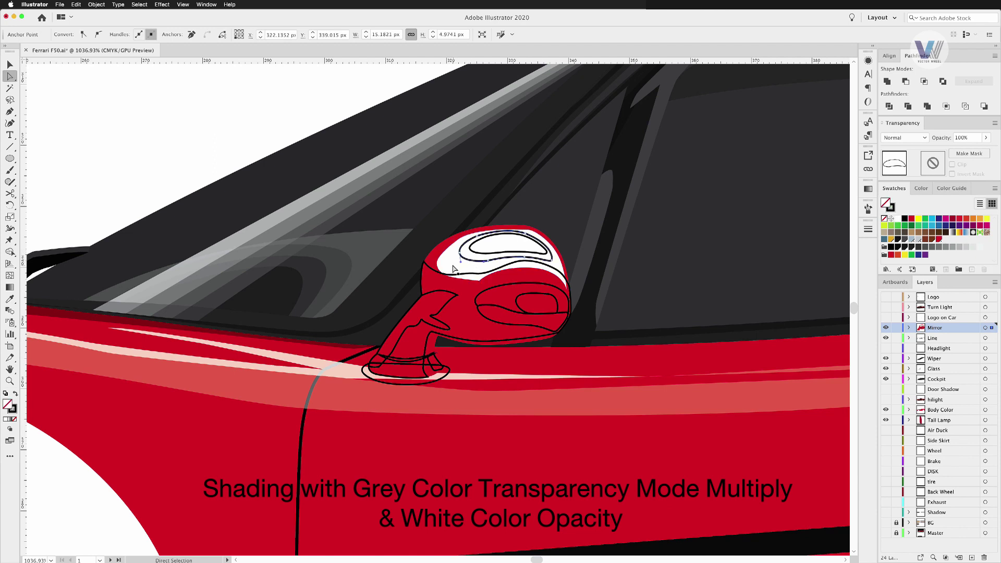
{"action": "left_click", "coordinate": [453, 269], "text": "shift"}
{"action": "left_click", "coordinate": [906, 82]}
{"action": "key", "text": "ctrl+z"}
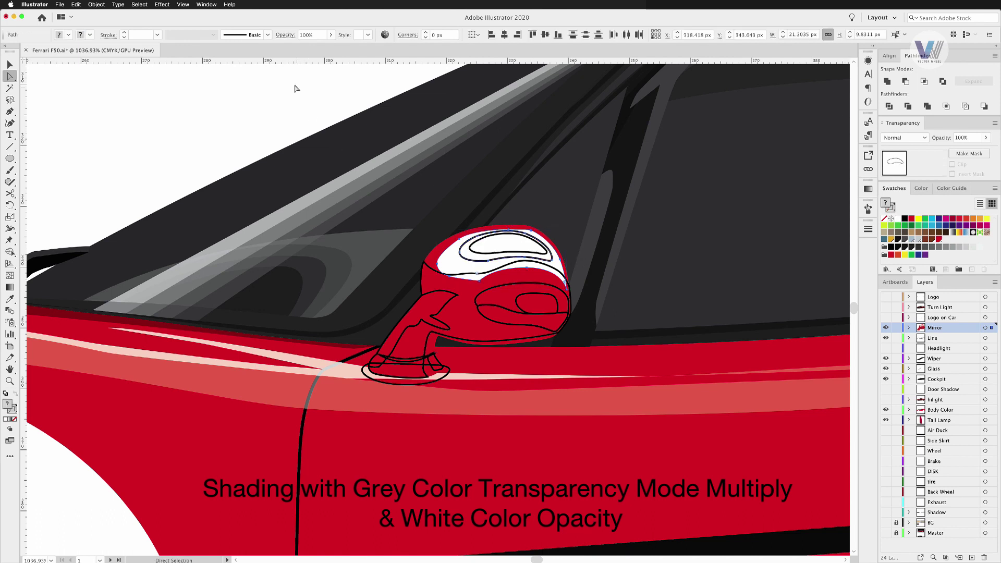
{"action": "left_click", "coordinate": [905, 81]}
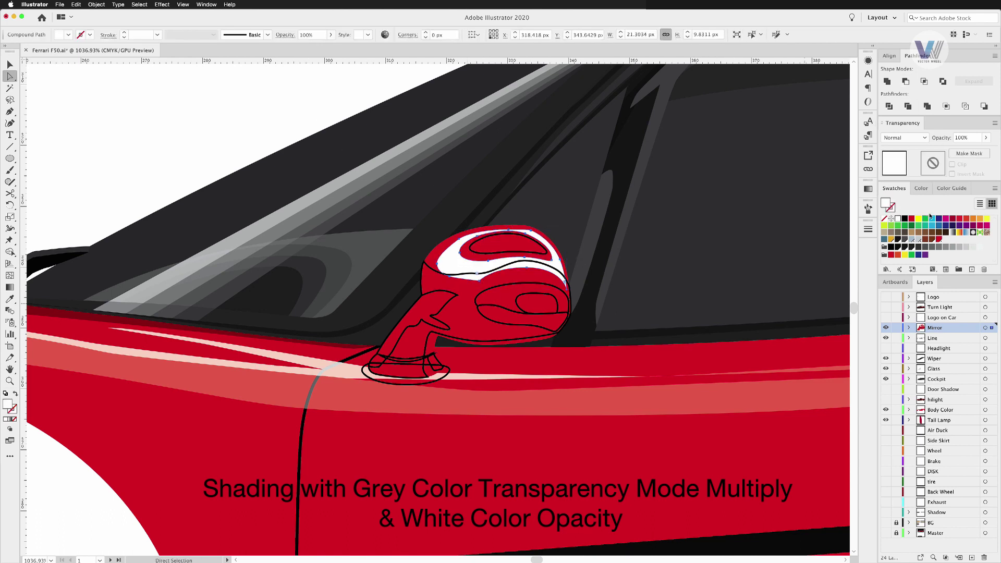
{"action": "left_click", "coordinate": [986, 137]}
{"action": "left_click_drag", "start_coordinate": [985, 150], "coordinate": [959, 151]}
{"action": "left_click", "coordinate": [8, 64]}
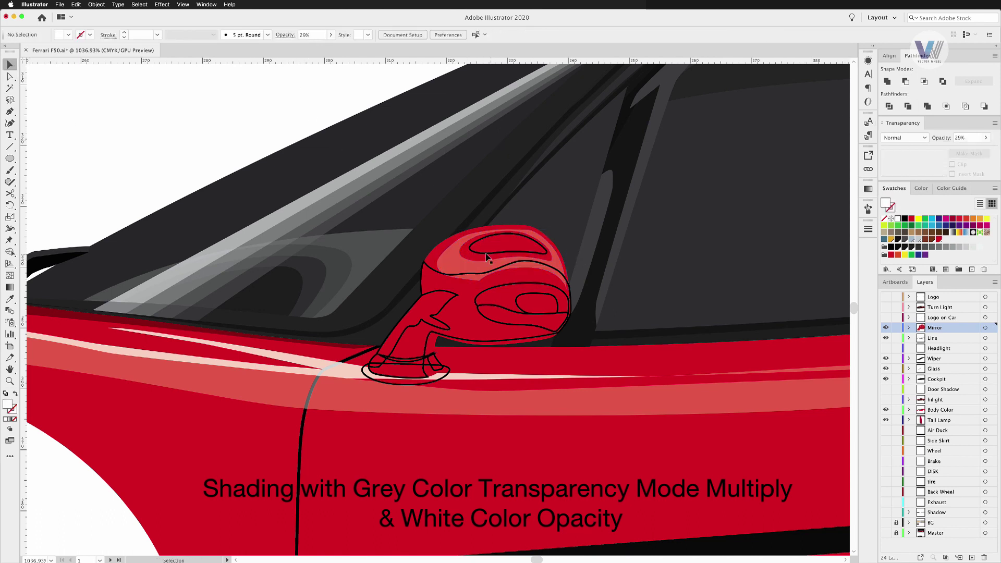
{"action": "key", "text": "a"}
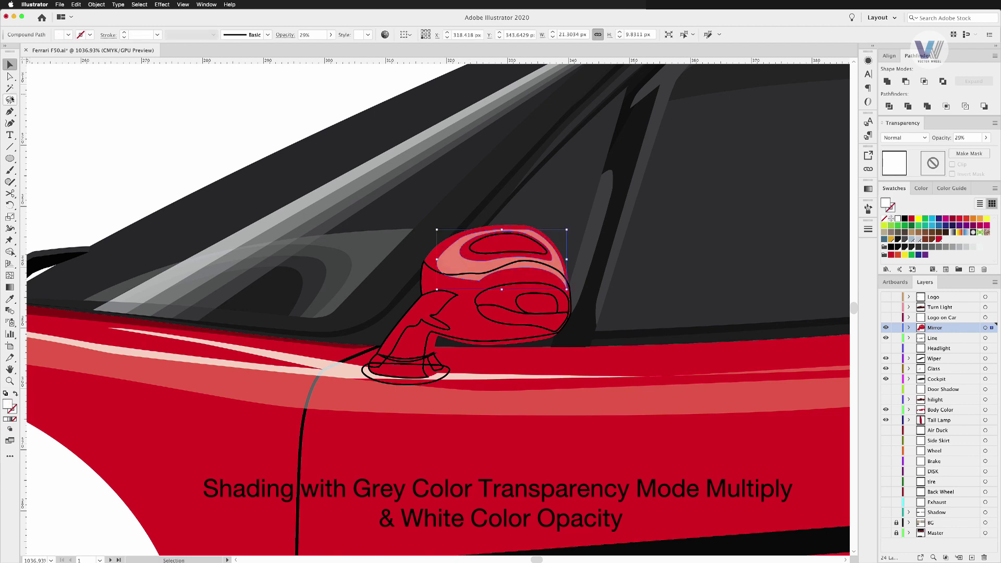
{"action": "scroll", "coordinate": [523, 298], "scroll_direction": "up", "scroll_amount": 3, "text": "alt"}
{"action": "left_click", "coordinate": [398, 233]}
Adjust the anchors along the edges of the mirror's pink highlight
{"action": "left_click_drag", "start_coordinate": [398, 233], "coordinate": [433, 238]}
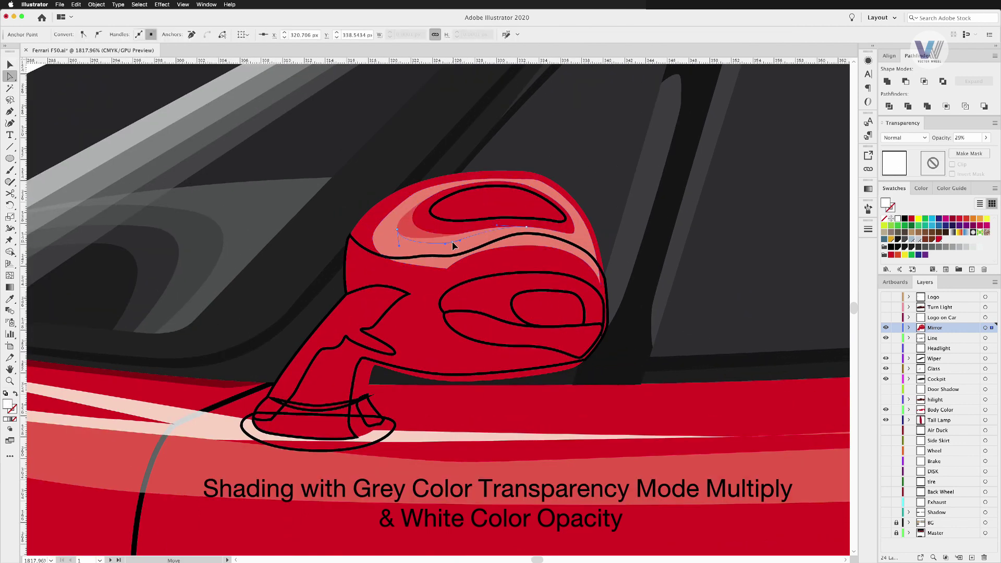
{"action": "left_click", "coordinate": [523, 187]}
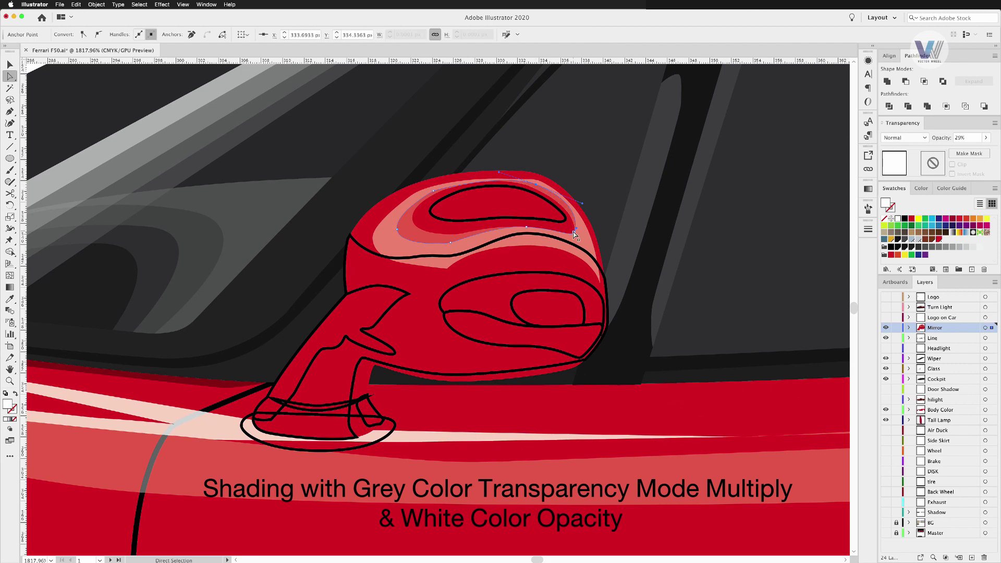
{"action": "left_click", "coordinate": [526, 231]}
{"action": "left_click", "coordinate": [488, 223]}
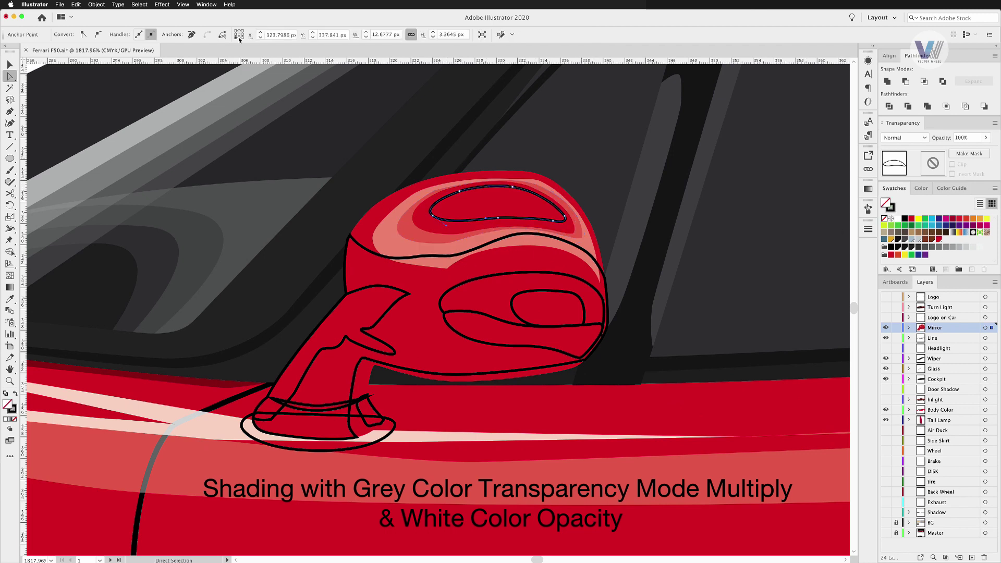
{"action": "left_click", "coordinate": [411, 233]}
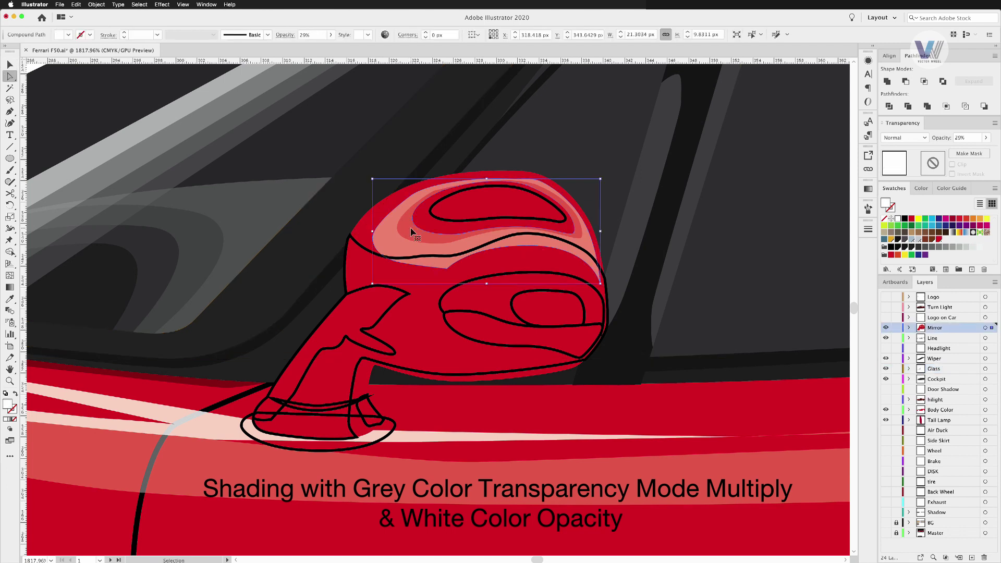
{"action": "left_click", "coordinate": [427, 215]}
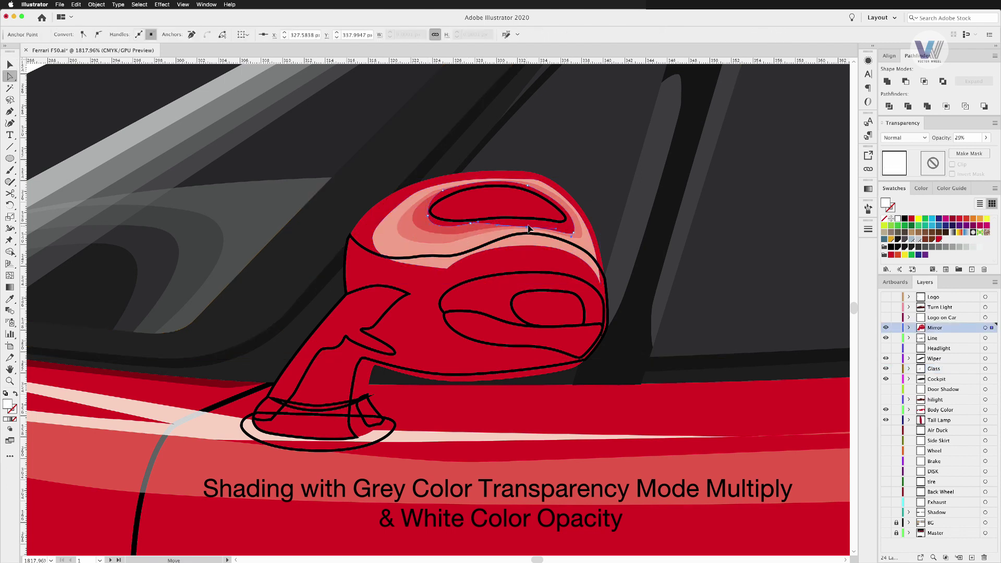
{"action": "left_click", "coordinate": [526, 186]}
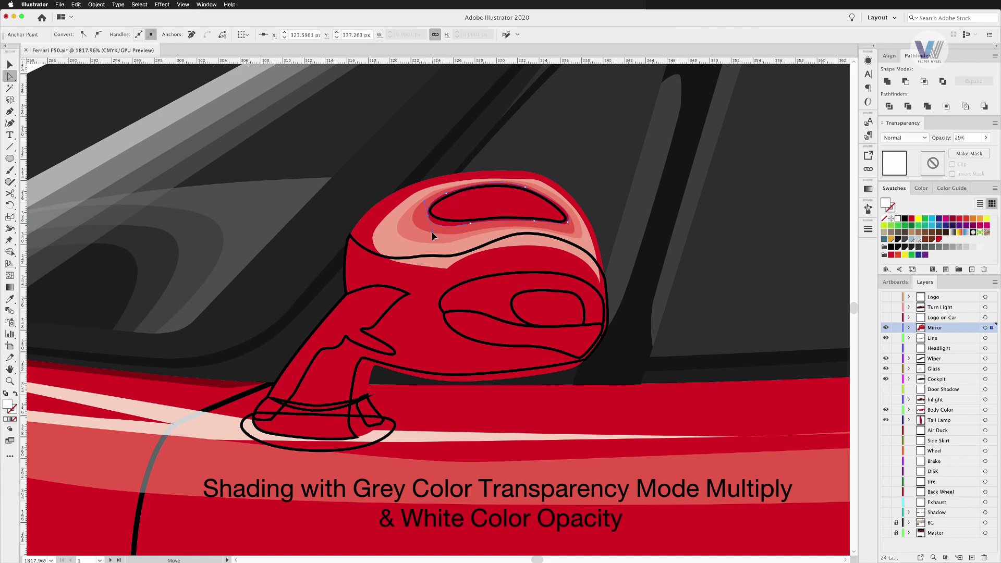
Fill the inner oval dark red and reshape it into a thin crescent with a sharp corner
{"action": "key", "text": "v"}
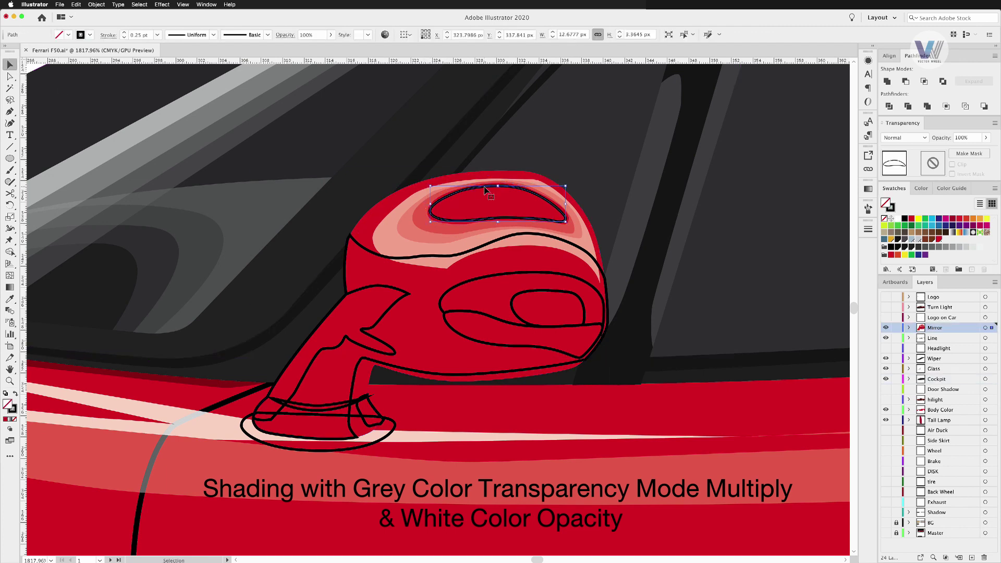
{"action": "left_click", "coordinate": [954, 231]}
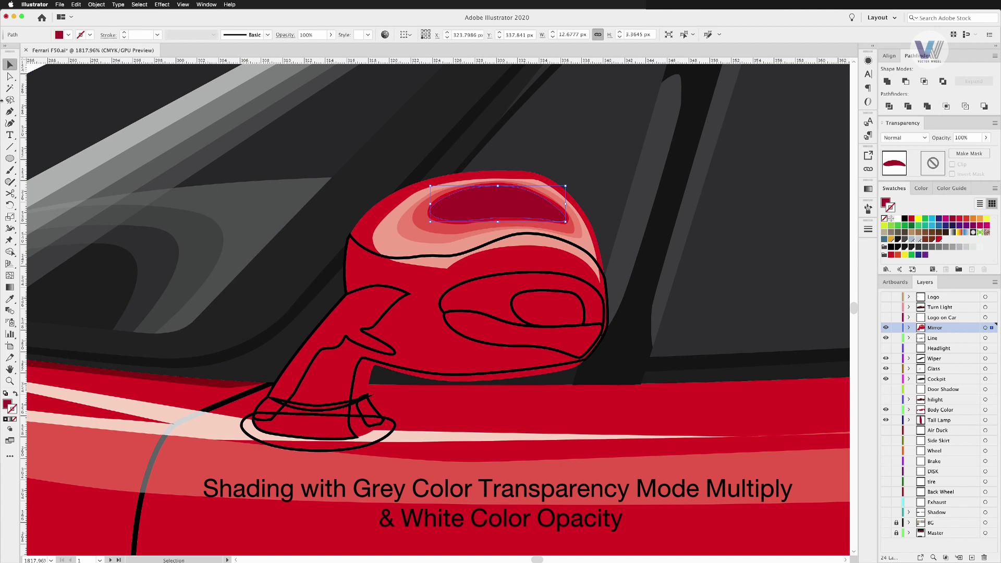
{"action": "key", "text": "a"}
{"action": "left_click", "coordinate": [498, 195]}
{"action": "left_click_drag", "start_coordinate": [498, 195], "coordinate": [498, 189]}
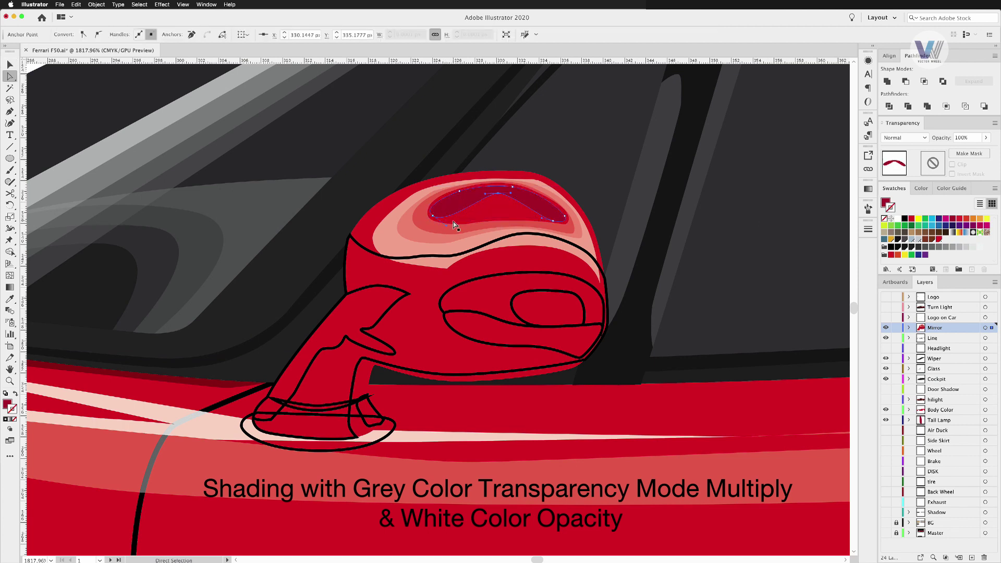
{"action": "key", "text": "shift+c"}
{"action": "left_click", "coordinate": [447, 199]}
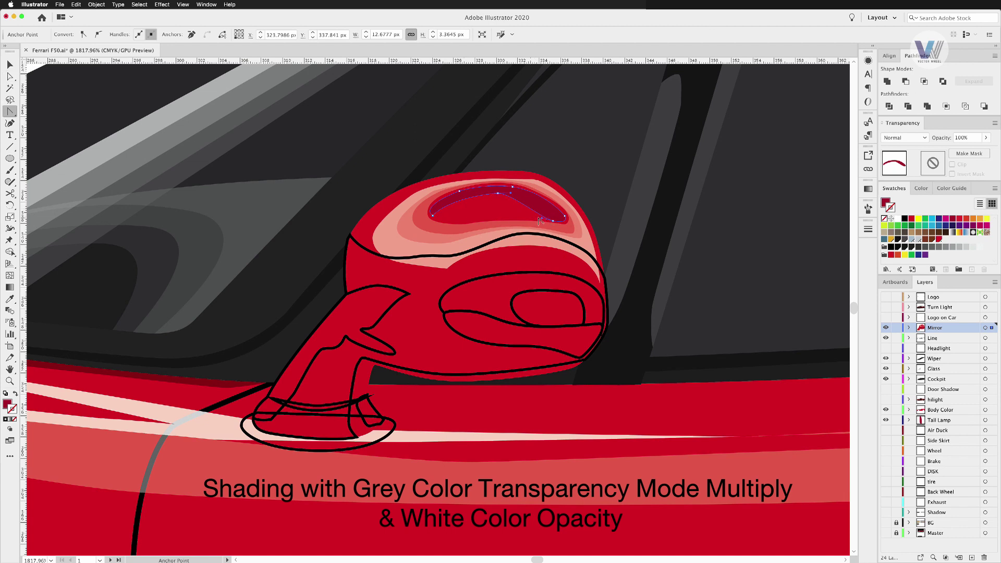
{"action": "key", "text": "a"}
{"action": "left_click", "coordinate": [565, 216]}
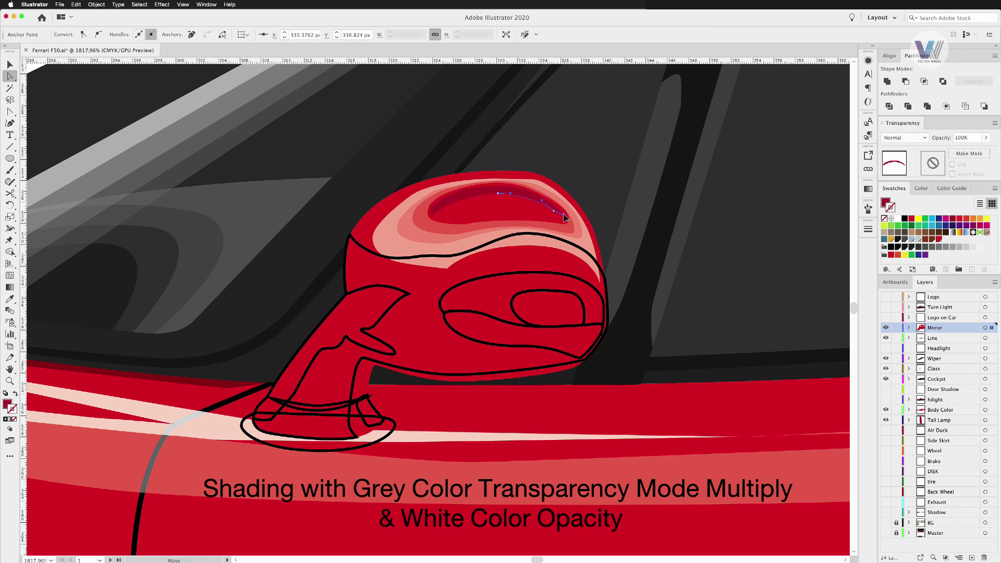
{"action": "left_click_drag", "start_coordinate": [499, 196], "coordinate": [433, 205]}
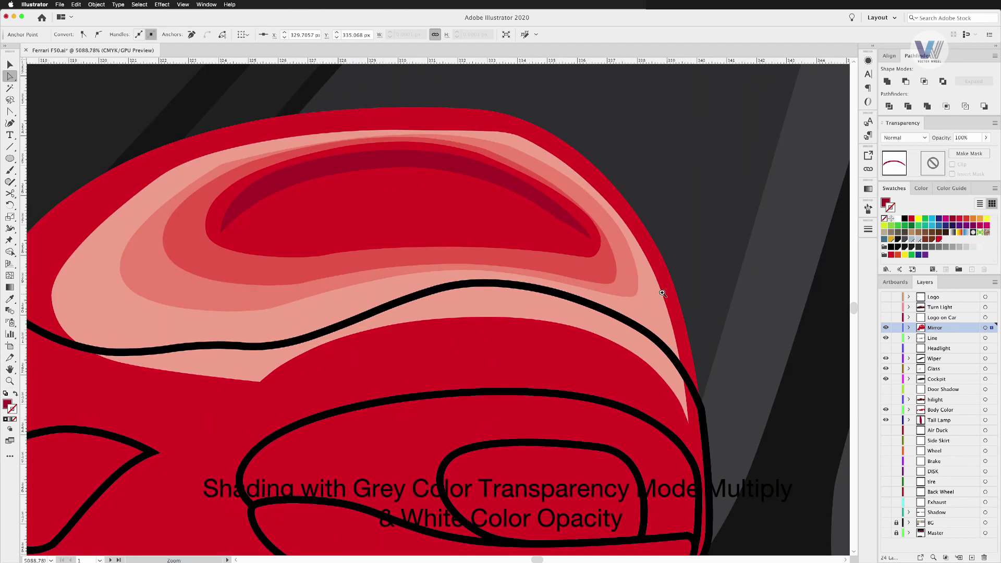
{"action": "scroll", "coordinate": [552, 211], "scroll_direction": "up", "scroll_amount": 5}
{"action": "left_click_drag", "start_coordinate": [559, 222], "coordinate": [584, 235]}
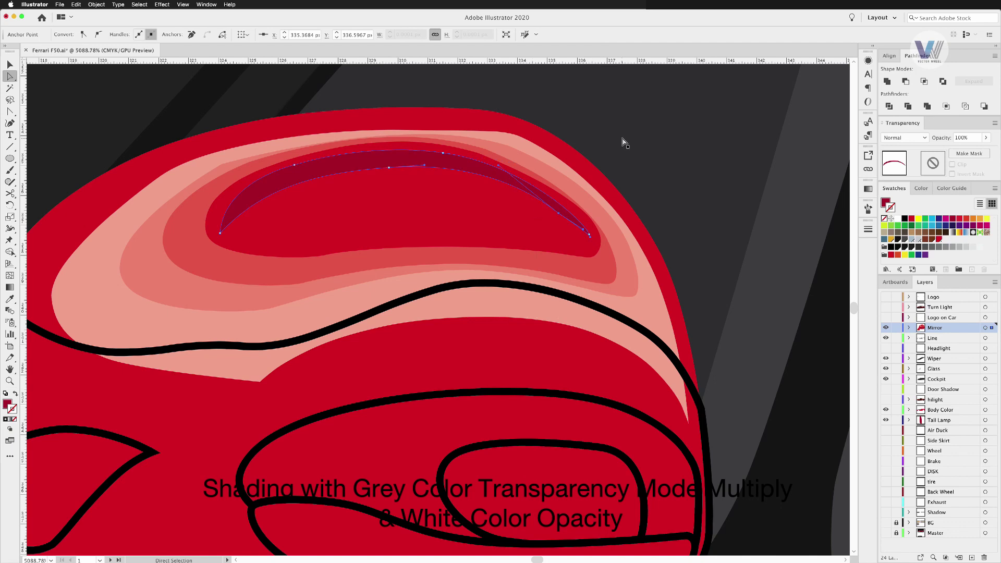
Reshape a segment of the mid-pink highlight band, checking it in outline view
{"action": "left_click", "coordinate": [401, 121]}
{"action": "left_click", "coordinate": [526, 163]}
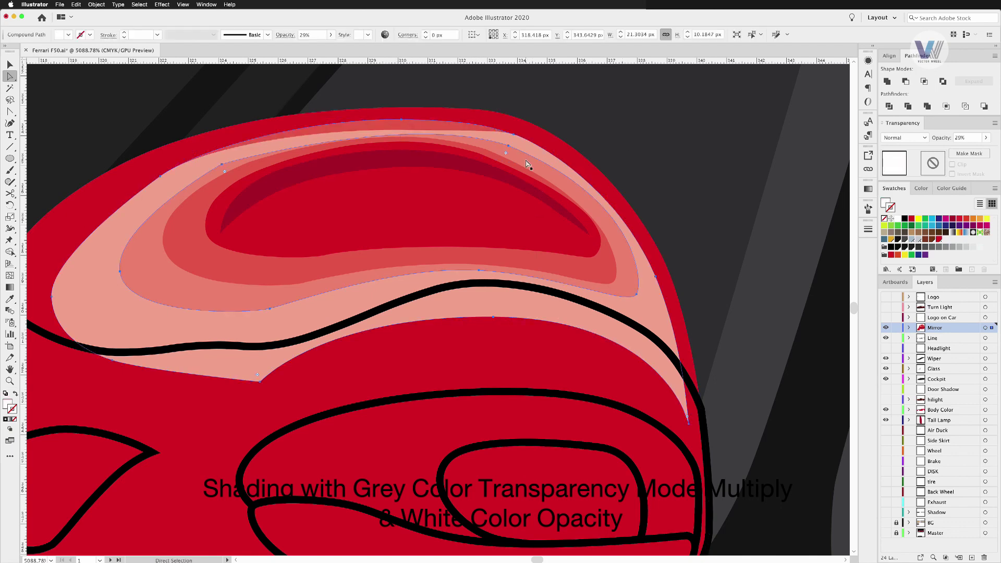
{"action": "left_click", "coordinate": [189, 286]}
{"action": "left_click", "coordinate": [403, 116]}
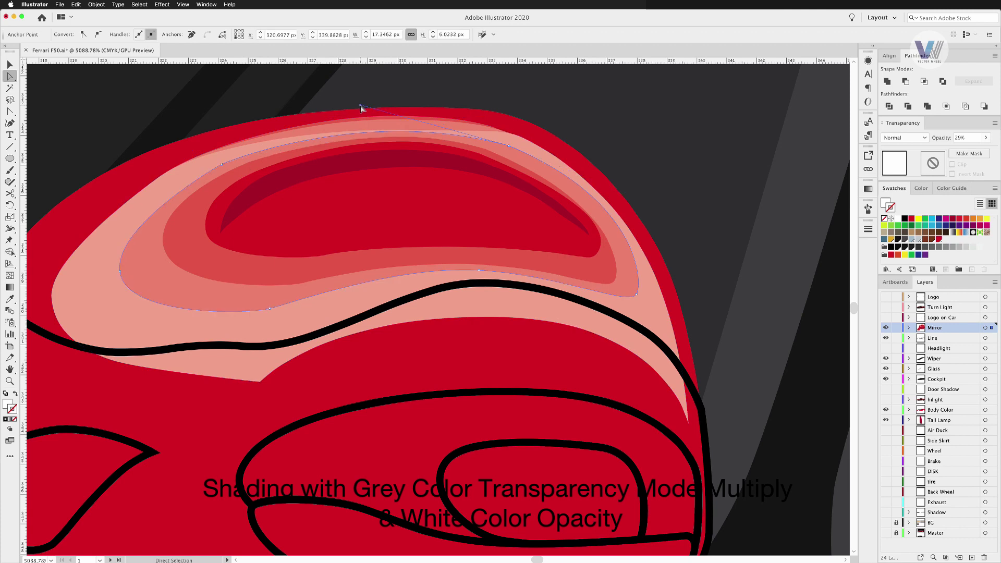
{"action": "left_click", "coordinate": [201, 193]}
{"action": "left_click", "coordinate": [131, 239]}
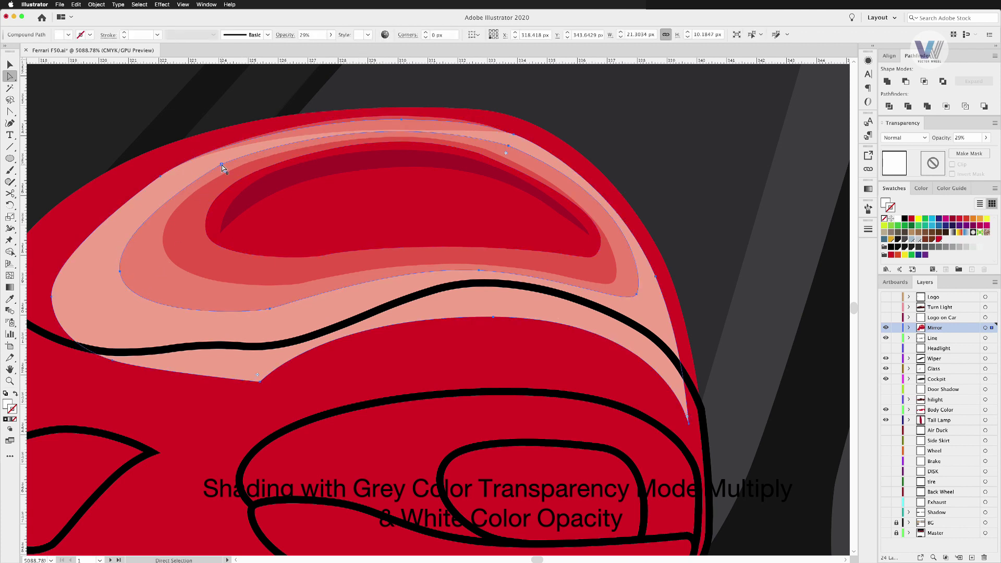
{"action": "left_click", "coordinate": [510, 147]}
{"action": "key", "text": "ctrl+y"}
{"action": "mouse_move", "coordinate": [494, 136]}
{"action": "left_mouse_down"}
{"action": "mouse_move", "coordinate": [402, 127]}
{"action": "mouse_move", "coordinate": [480, 139]}
{"action": "left_mouse_up"}
{"action": "key", "text": "ctrl+y"}
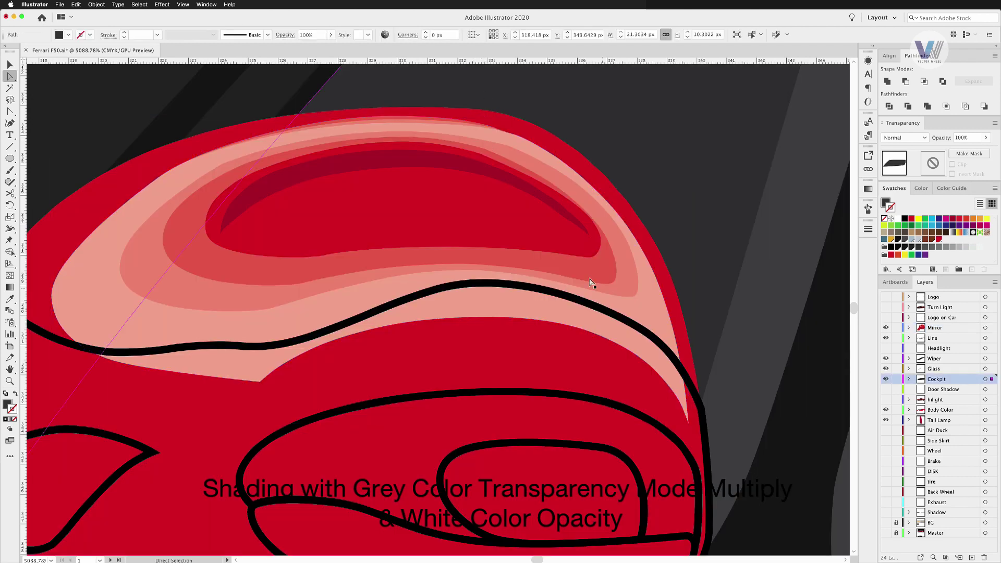
Zoom out to the whole artboard and reframe the view on the mirror
{"action": "left_click", "coordinate": [573, 223]}
{"action": "key", "text": "ctrl+shift+a"}
{"action": "key", "text": "ctrl+0"}
{"action": "scroll", "coordinate": [360, 339], "scroll_direction": "up", "scroll_amount": 5}
{"action": "left_click_drag", "start_coordinate": [514, 359], "coordinate": [552, 358]}
Give the mirror body a grey Multiply fill with no outline
{"action": "scroll", "coordinate": [551, 357], "scroll_direction": "up", "scroll_amount": 3}
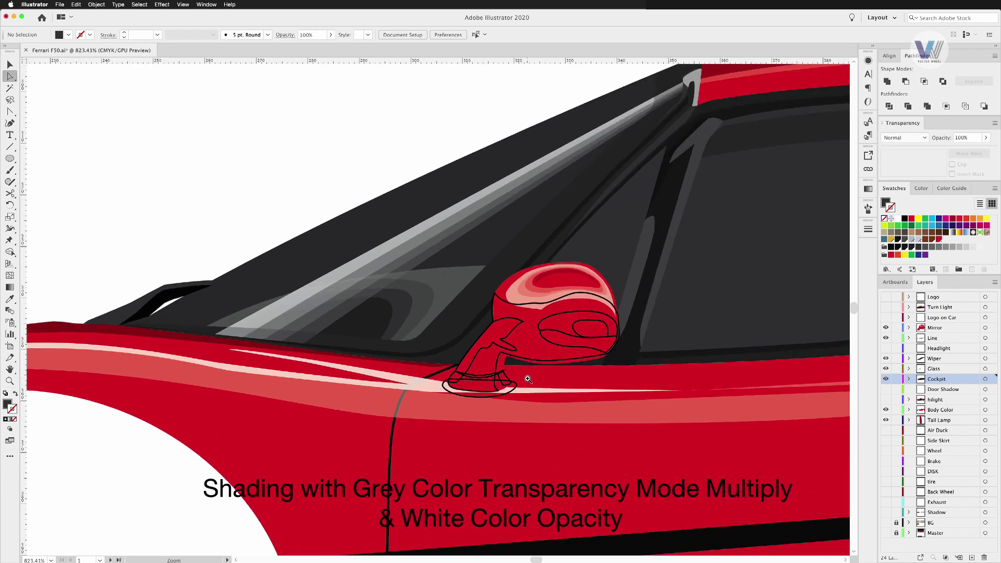
{"action": "scroll", "coordinate": [551, 357], "scroll_direction": "up", "scroll_amount": 2}
{"action": "left_click", "coordinate": [573, 309]}
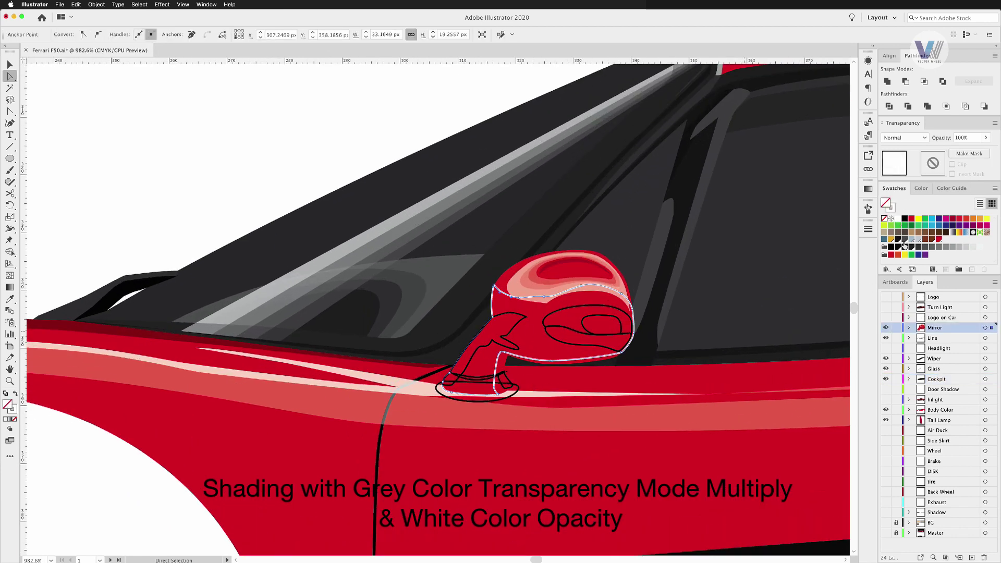
{"action": "left_click", "coordinate": [945, 246]}
{"action": "left_click", "coordinate": [904, 137]}
{"action": "left_click", "coordinate": [904, 156]}
{"action": "left_click", "coordinate": [884, 218]}
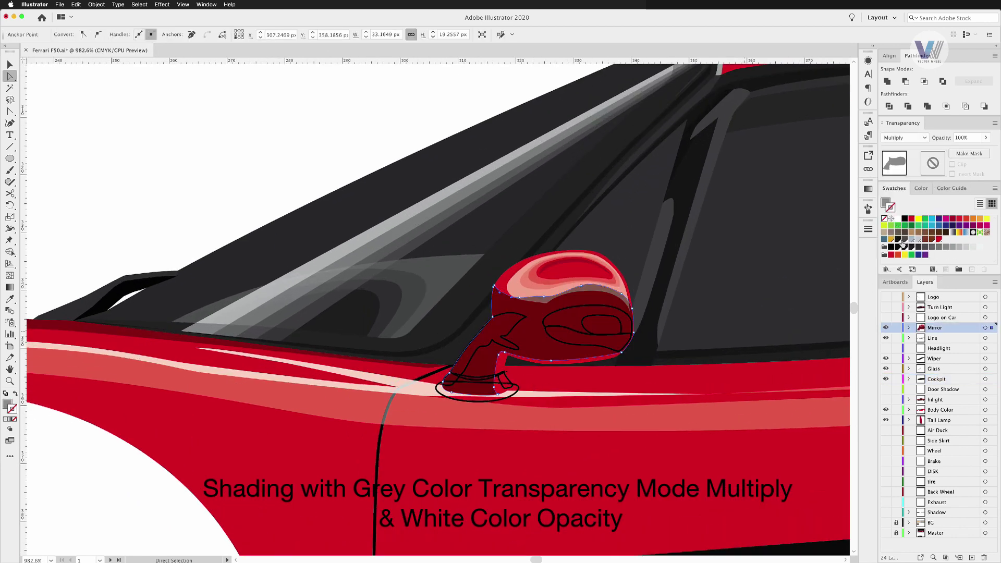
Paste a copy of the shaded mirror onto new Layer 25, placed below the Mirror layer
{"action": "left_click", "coordinate": [543, 299]}
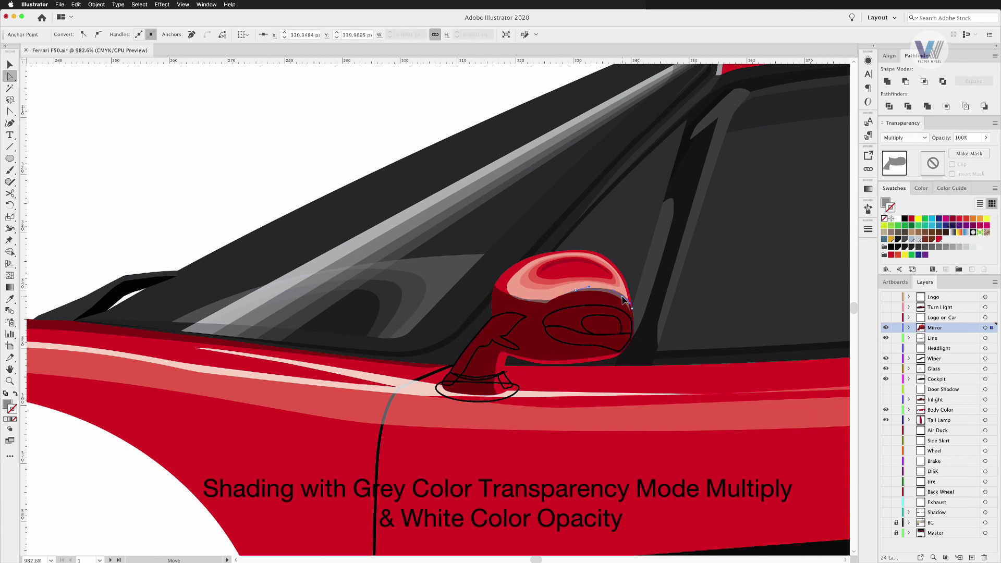
{"action": "key", "text": "v"}
{"action": "key", "text": "ctrl+shift+a"}
{"action": "left_click", "coordinate": [584, 336]}
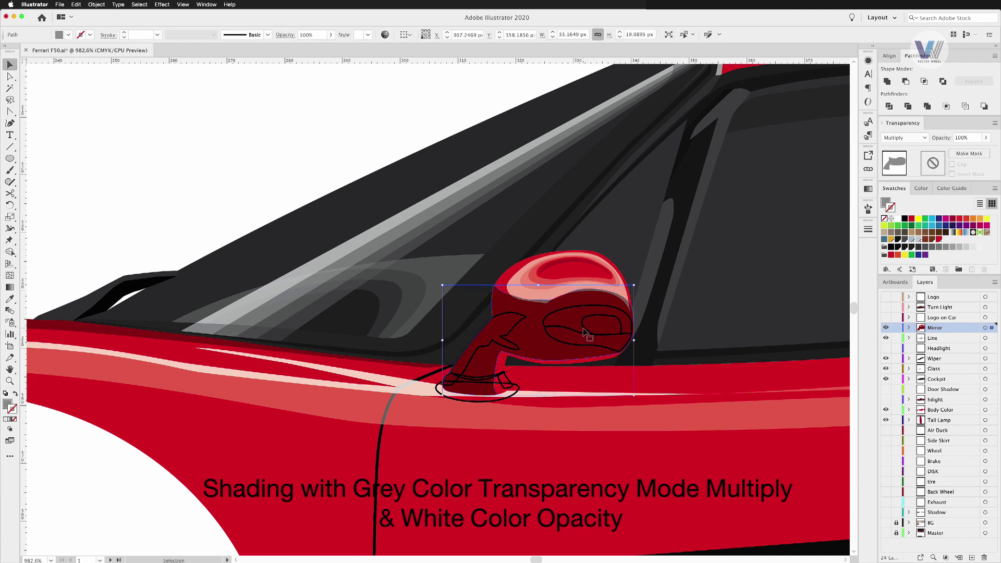
{"action": "key", "text": "ctrl+c"}
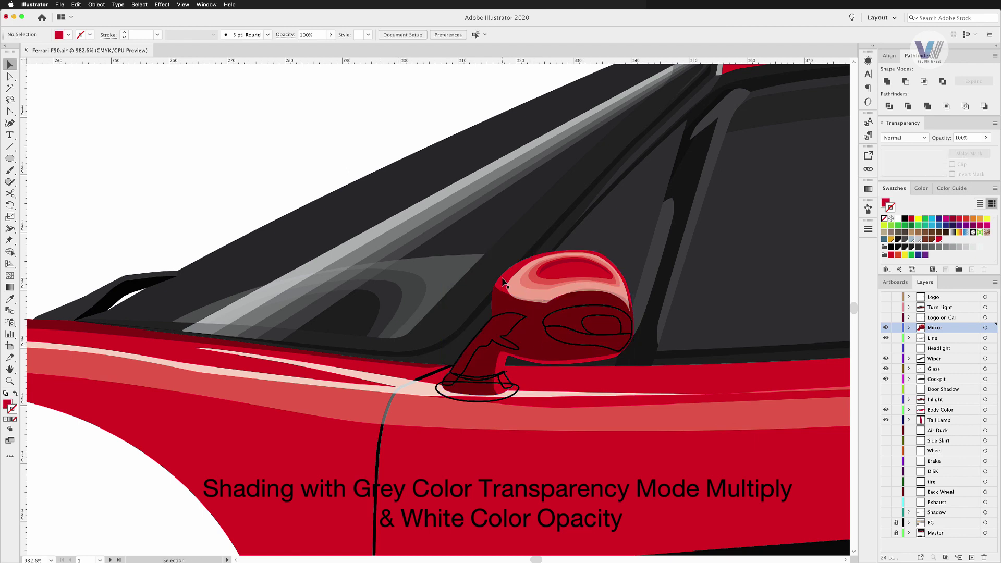
{"action": "key", "text": "ctrl+l"}
{"action": "key", "text": "ctrl+f"}
{"action": "left_click_drag", "start_coordinate": [967, 344], "coordinate": [967, 342]}
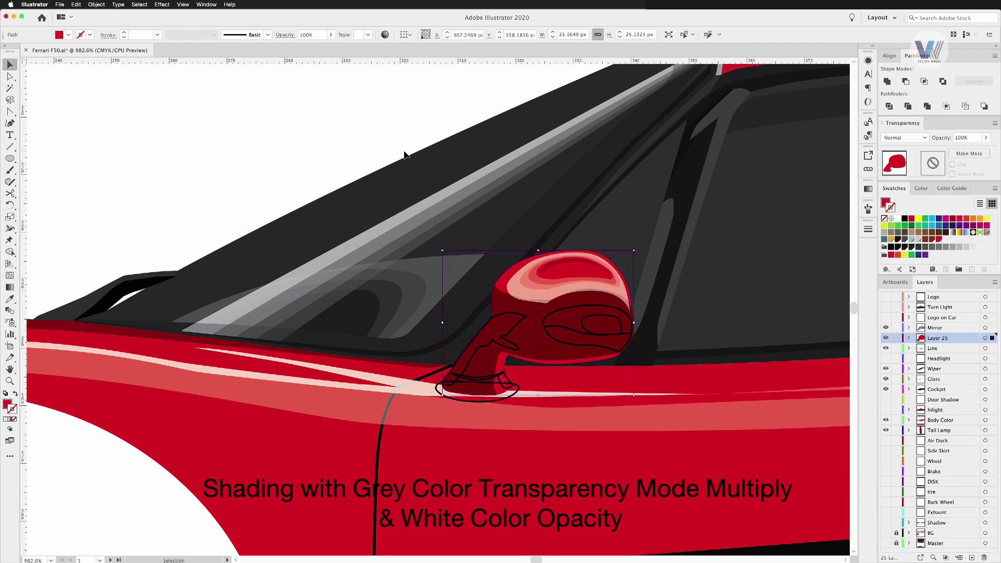
Set the mirror stem to Multiply blending with a red fill
{"action": "left_click", "coordinate": [458, 347]}
{"action": "left_click", "coordinate": [928, 252]}
{"action": "left_click", "coordinate": [904, 138]}
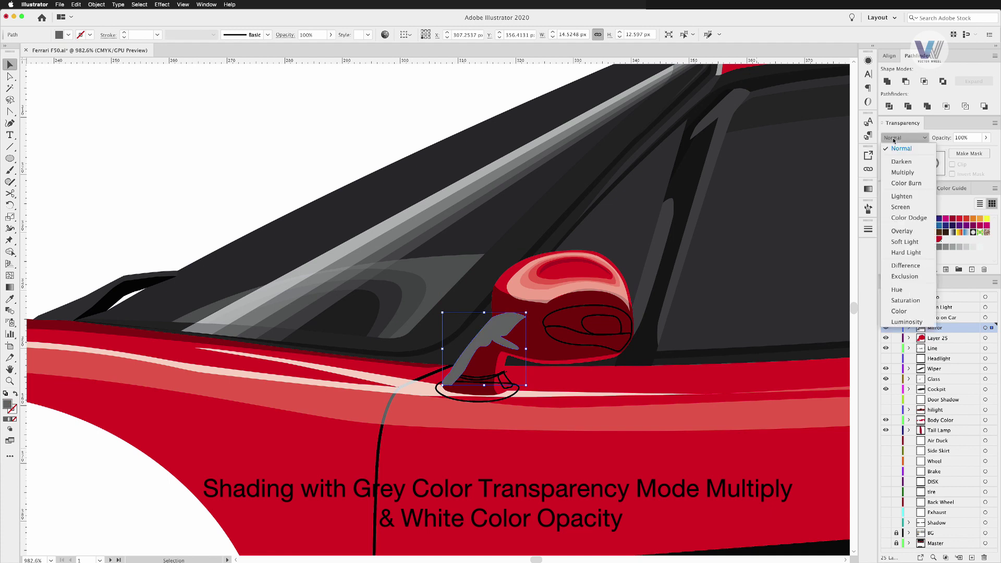
{"action": "left_click", "coordinate": [918, 172]}
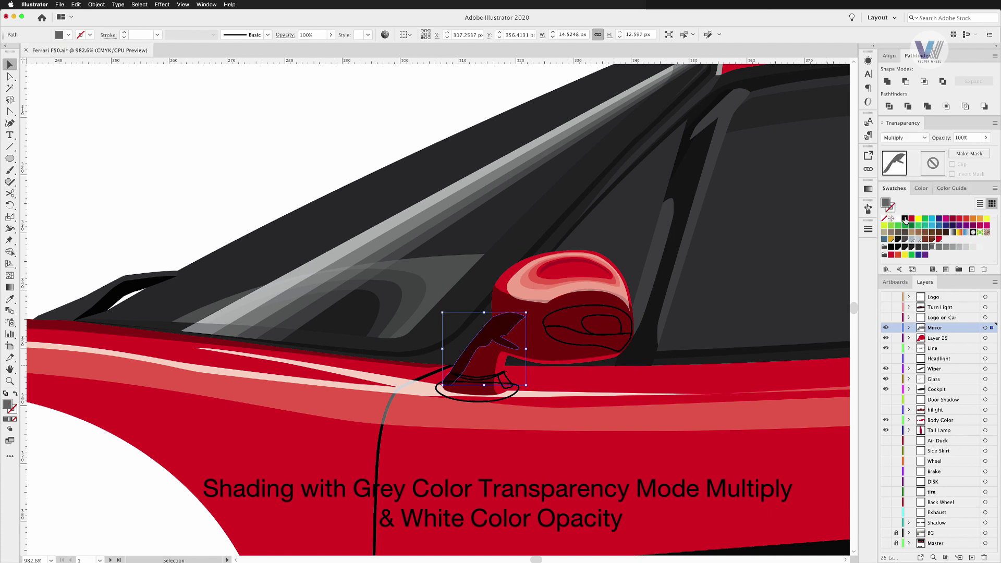
{"action": "left_click", "coordinate": [911, 219]}
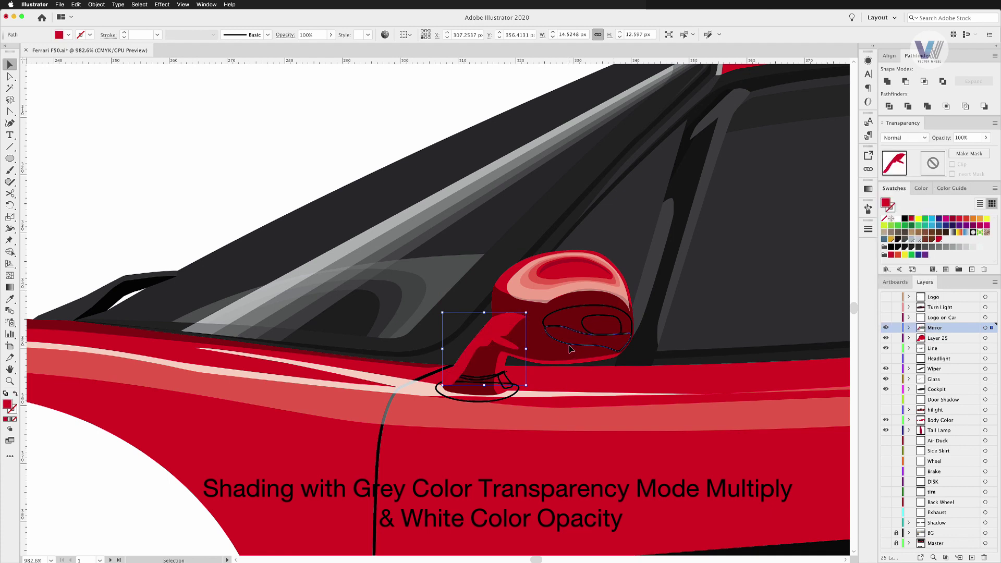
Make the inner mirror highlight a partly transparent white fill with no outline
{"action": "left_click", "coordinate": [565, 350]}
{"action": "key", "text": "shift+x"}
{"action": "left_click", "coordinate": [898, 219]}
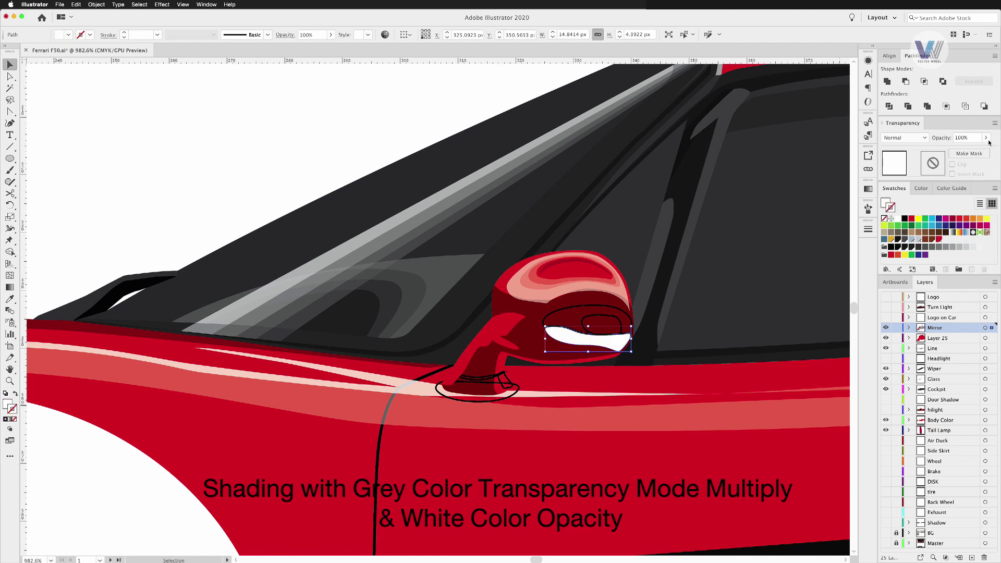
{"action": "left_click", "coordinate": [986, 137]}
{"action": "left_click_drag", "start_coordinate": [984, 150], "coordinate": [965, 151]}
Fill the mirror's shading shape grey with Multiply blending
{"action": "left_click", "coordinate": [607, 311]}
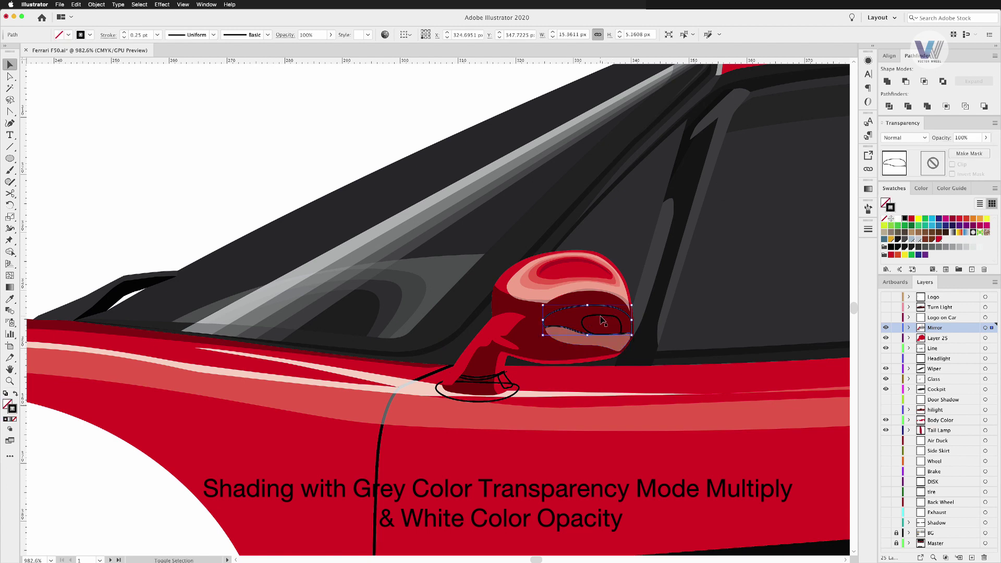
{"action": "key", "text": "shift+x"}
{"action": "left_click", "coordinate": [932, 247]}
{"action": "left_click", "coordinate": [905, 137]}
{"action": "left_click", "coordinate": [901, 162]}
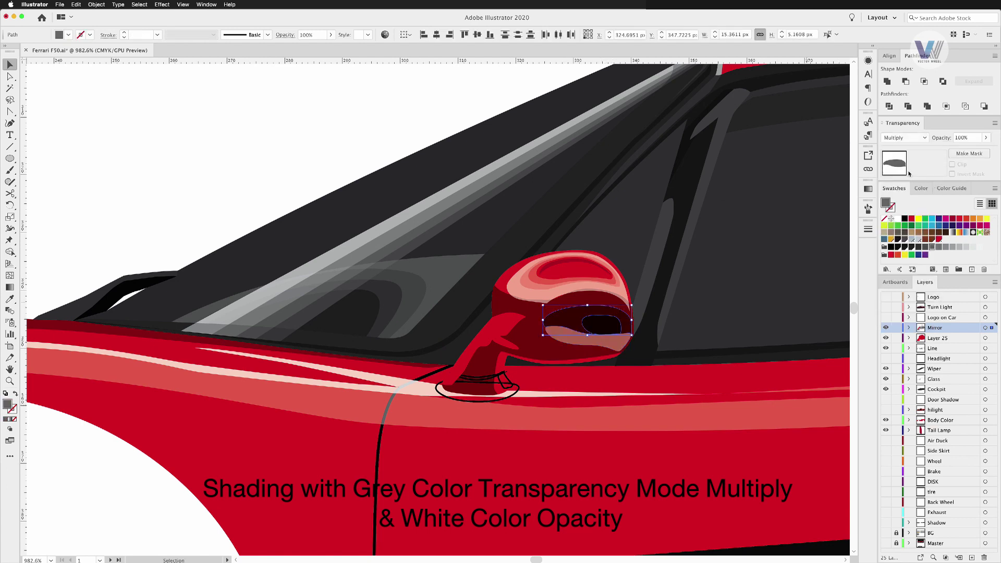
{"action": "key", "text": "ctrl+shift+a"}
Make the base ellipse black in Layer 25 and the arm highlight translucent white
{"action": "left_click", "coordinate": [485, 381]}
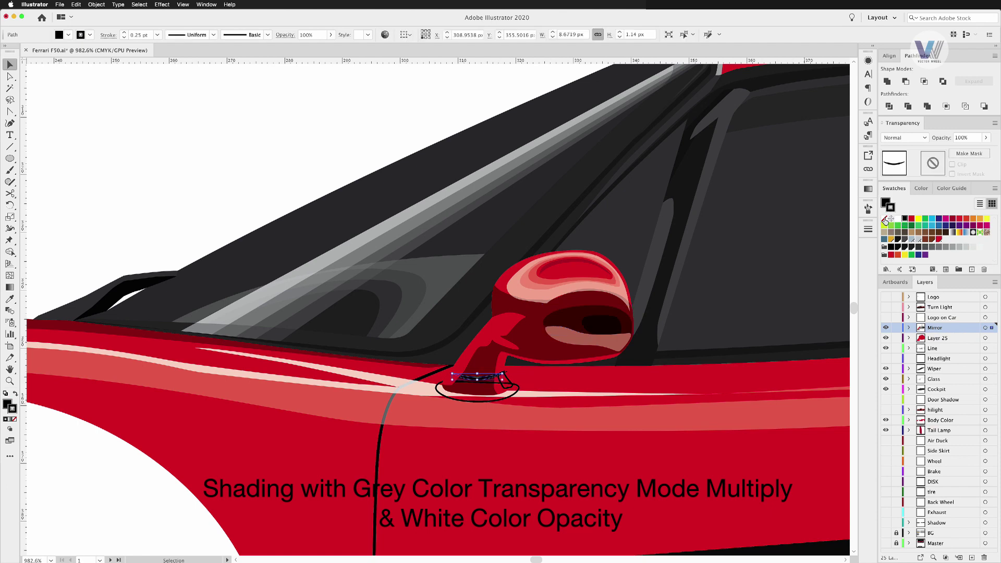
{"action": "key", "text": "shift+x"}
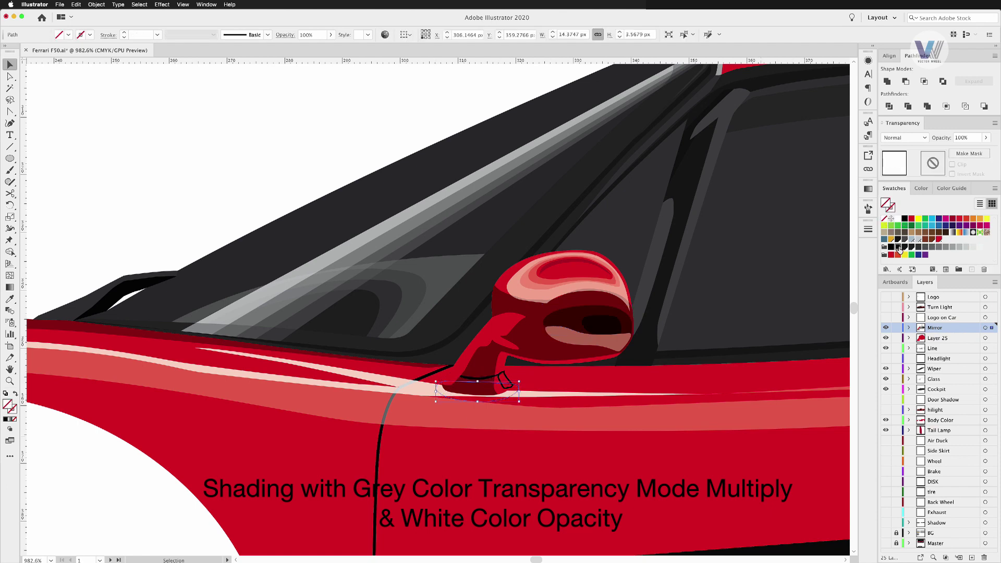
{"action": "left_click_drag", "start_coordinate": [993, 341], "coordinate": [992, 338]}
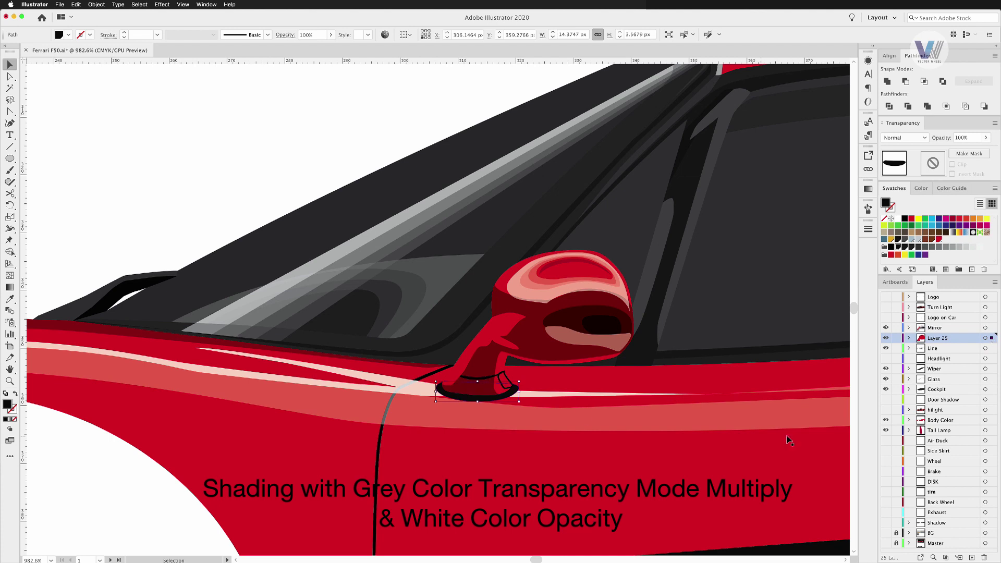
{"action": "left_click", "coordinate": [502, 388]}
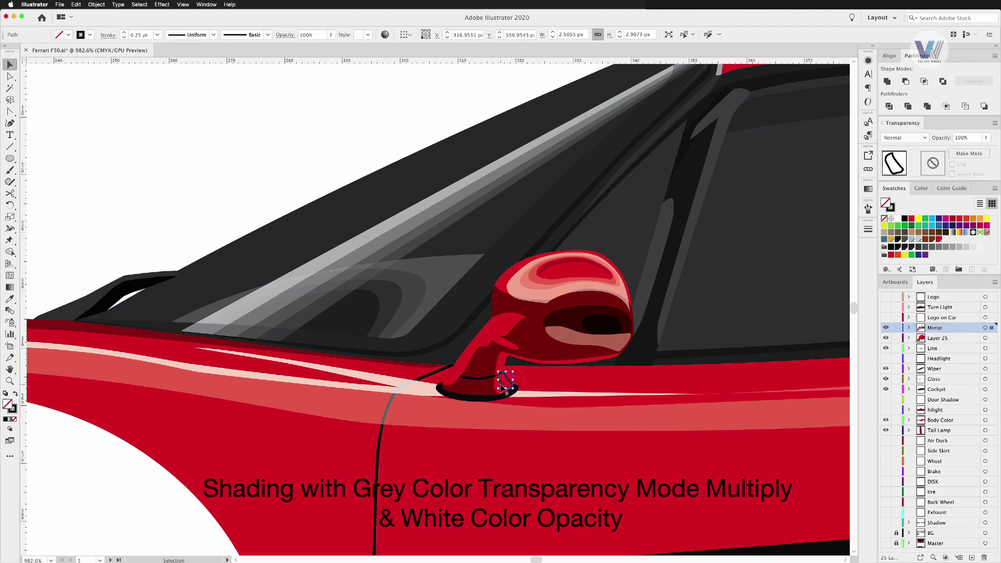
{"action": "left_click", "coordinate": [897, 219]}
{"action": "key", "text": "shift+x"}
{"action": "left_click", "coordinate": [986, 137]}
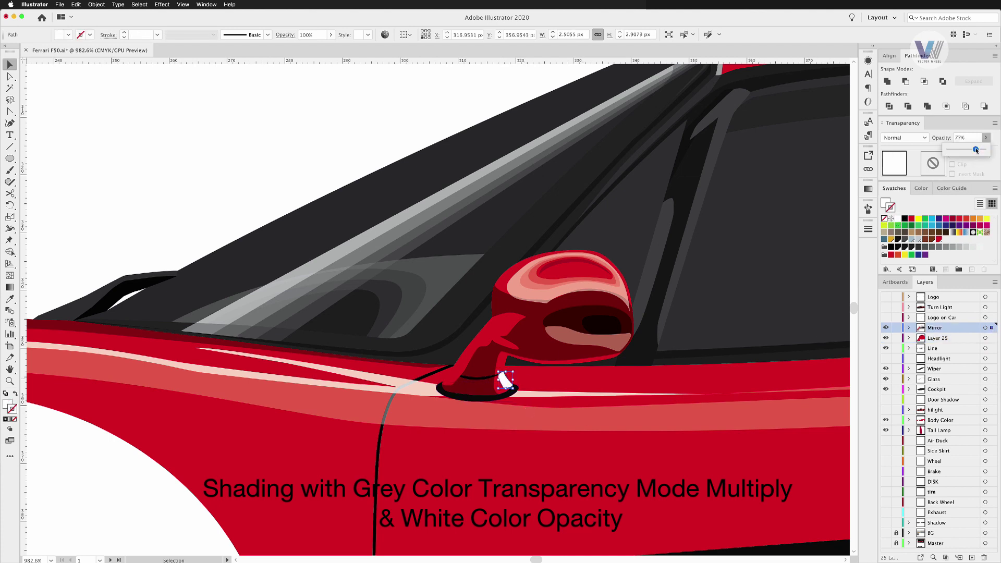
{"action": "left_click_drag", "start_coordinate": [985, 150], "coordinate": [971, 151]}
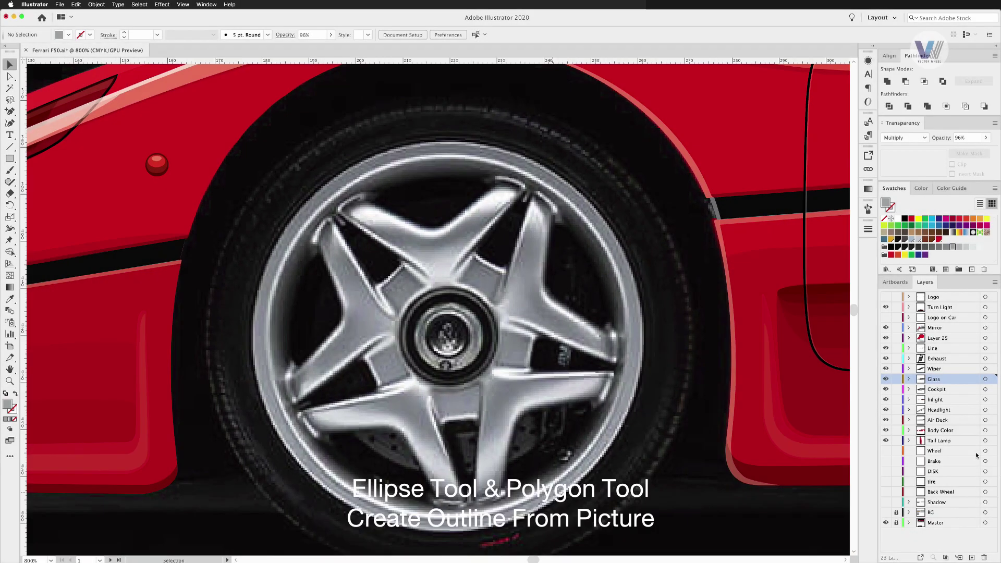
On the Wheel layer, add a vertical centre guide and a red circle around the hub
{"action": "left_click", "coordinate": [976, 452]}
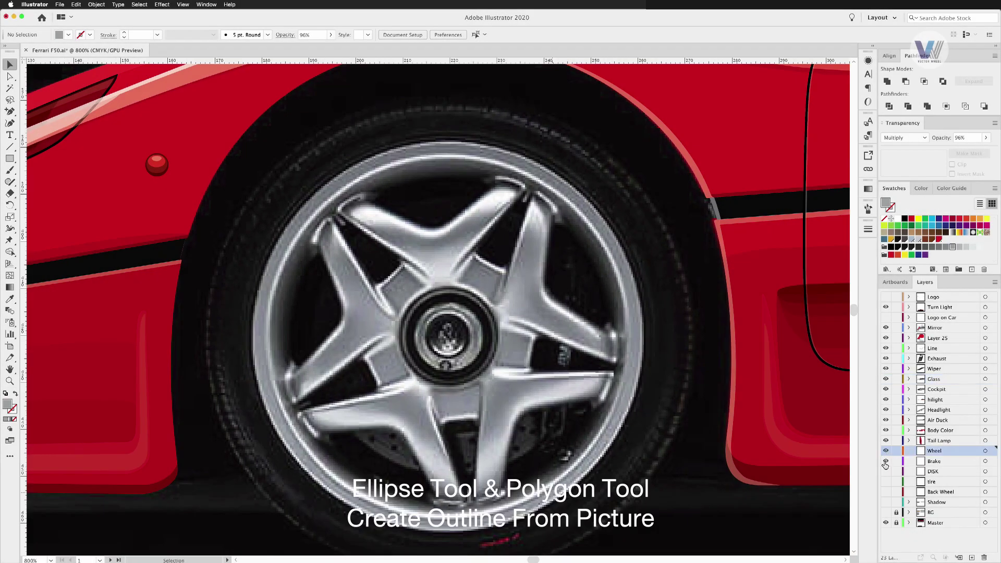
{"action": "scroll", "coordinate": [604, 427], "scroll_direction": "down", "scroll_amount": 3}
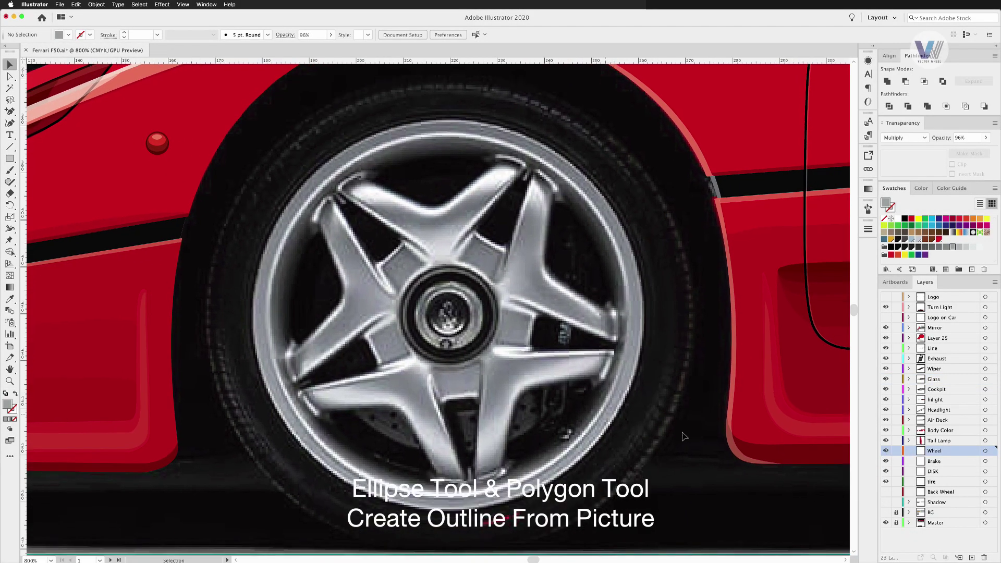
{"action": "left_click_drag", "start_coordinate": [24, 245], "coordinate": [114, 308]}
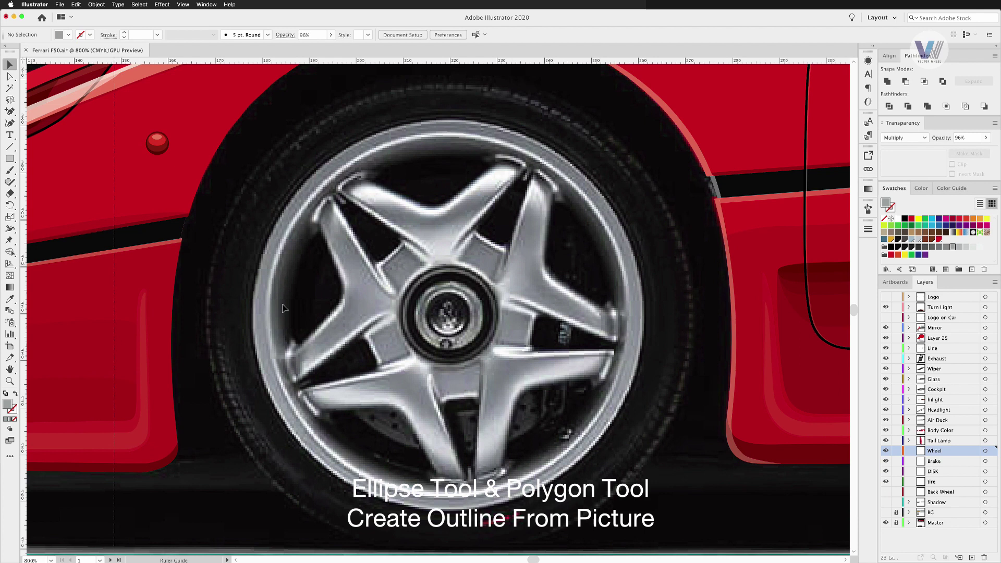
{"action": "left_click", "coordinate": [448, 344]}
{"action": "left_click_drag", "start_coordinate": [9, 157], "coordinate": [42, 182]}
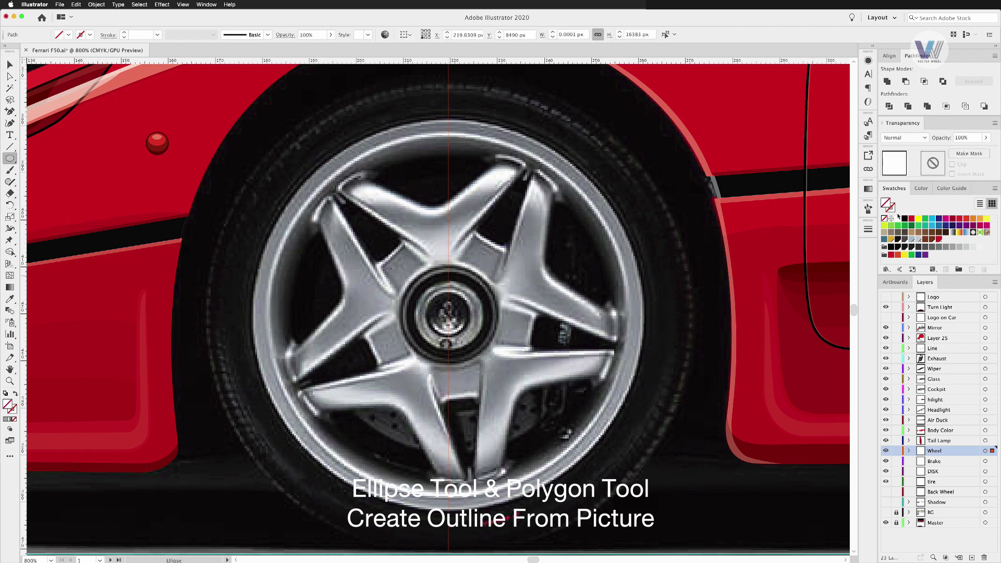
{"action": "left_click", "coordinate": [910, 220]}
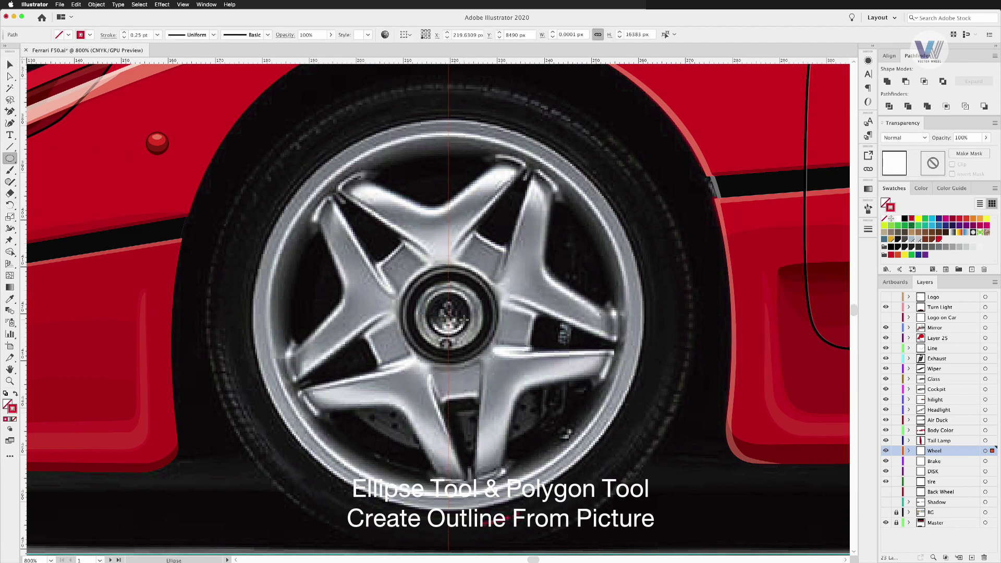
{"action": "left_click_drag", "start_coordinate": [449, 314], "coordinate": [468, 336]}
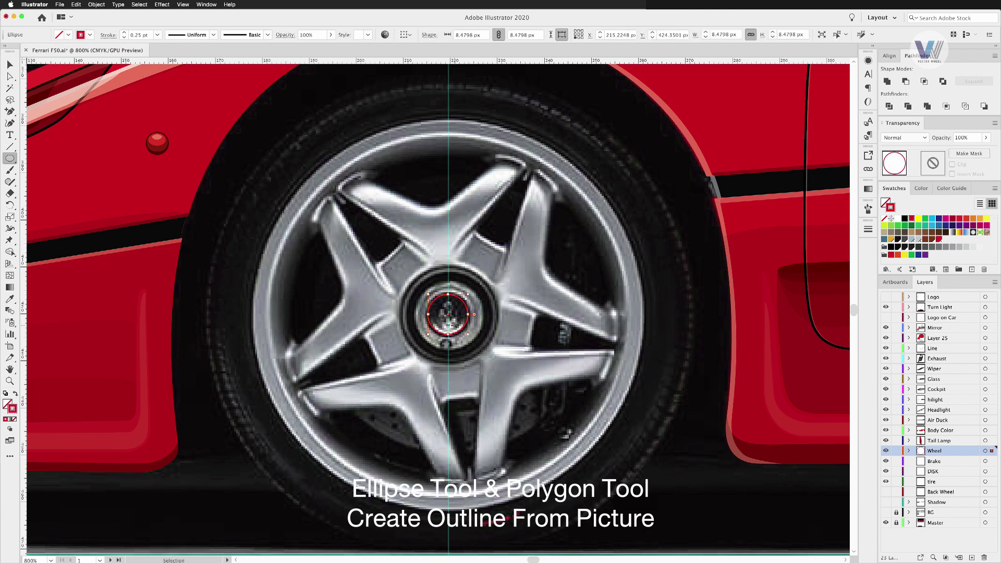
Scale copies of the hub circle out to the hub rings and rim, with 1 pt outlines
{"action": "key", "text": "s"}
{"action": "left_click_drag", "start_coordinate": [545, 266], "coordinate": [650, 212]}
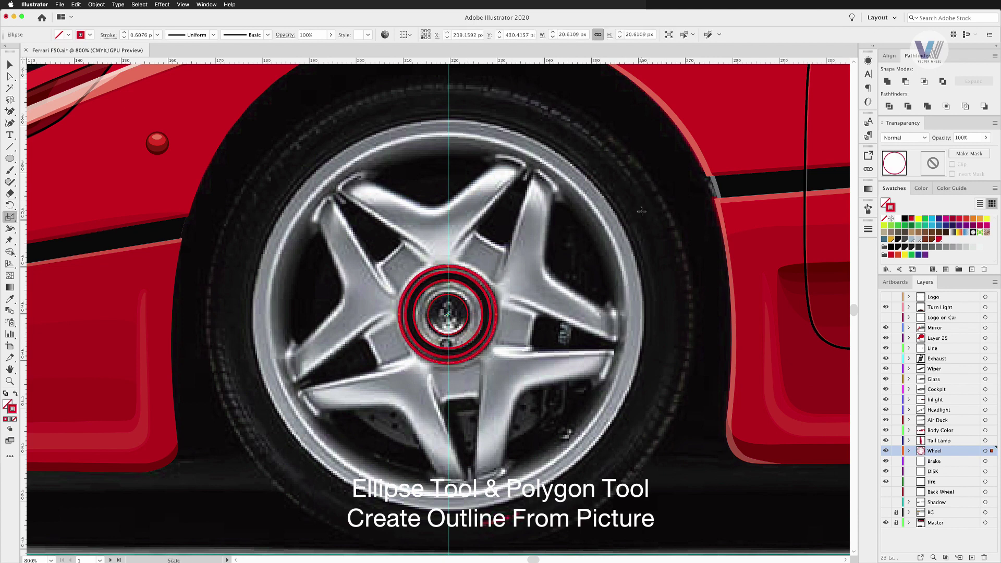
{"action": "key", "text": "ctrl+d"}
{"action": "left_click_drag", "start_coordinate": [712, 161], "coordinate": [714, 154]}
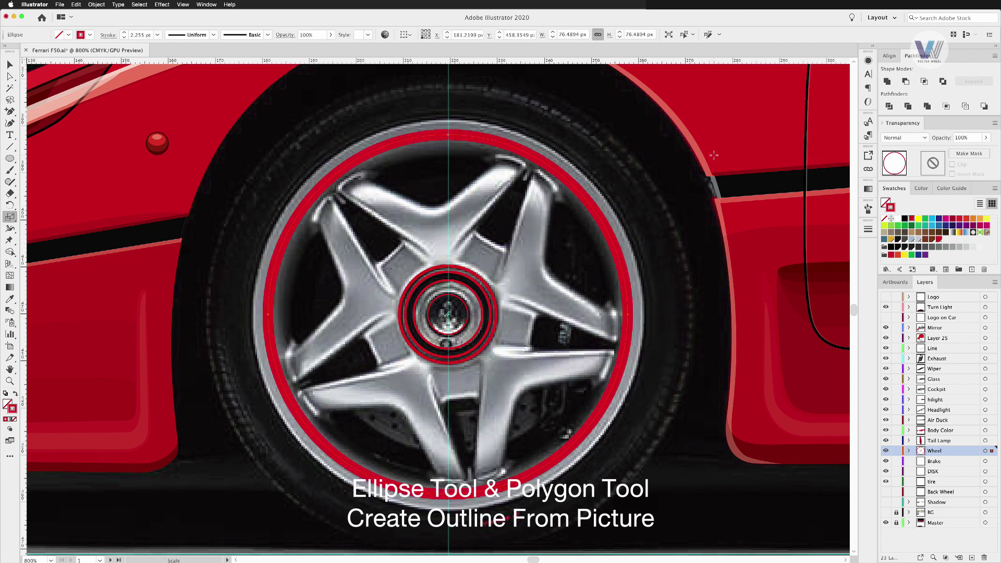
{"action": "left_click", "coordinate": [868, 229]}
{"action": "left_click", "coordinate": [779, 241]}
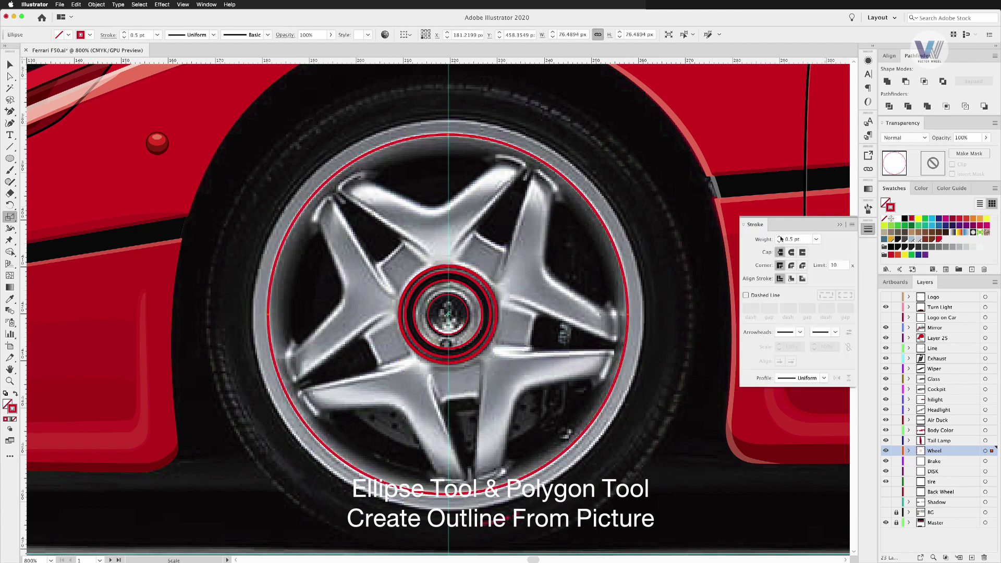
{"action": "left_click", "coordinate": [868, 228]}
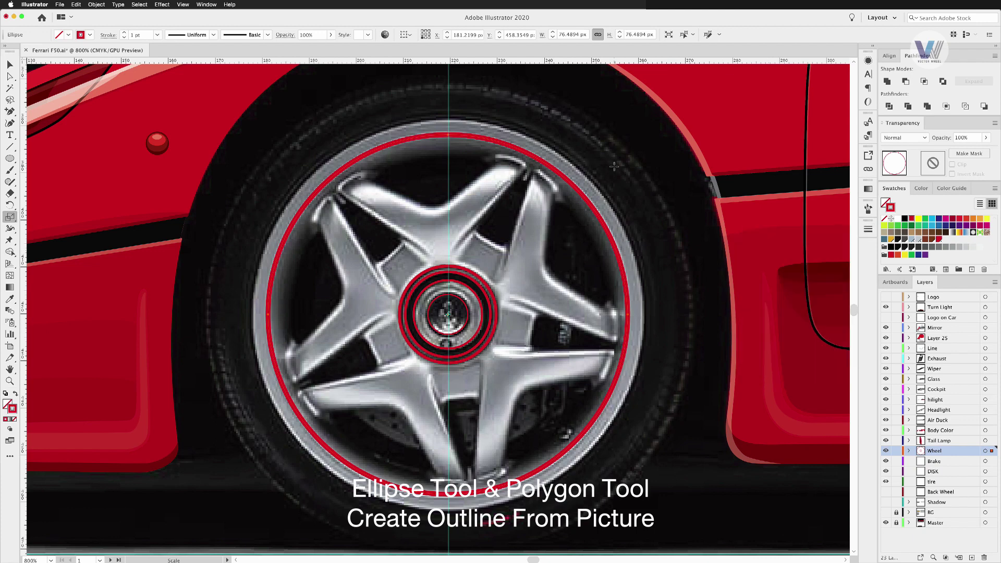
{"action": "left_click_drag", "start_coordinate": [618, 166], "coordinate": [629, 156]}
Scale a further circle copy out to ring the outer tire edge
{"action": "key", "text": "v"}
{"action": "left_click", "coordinate": [157, 34]}
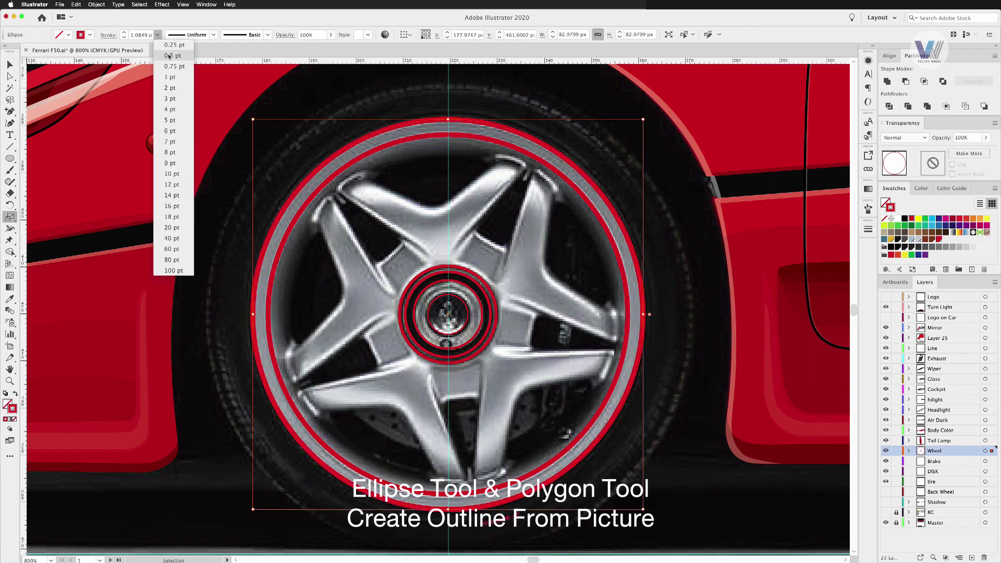
{"action": "mouse_move", "coordinate": [632, 276]}
{"action": "left_mouse_down"}
{"action": "mouse_move", "coordinate": [700, 262]}
{"action": "mouse_move", "coordinate": [645, 148]}
{"action": "left_mouse_up"}
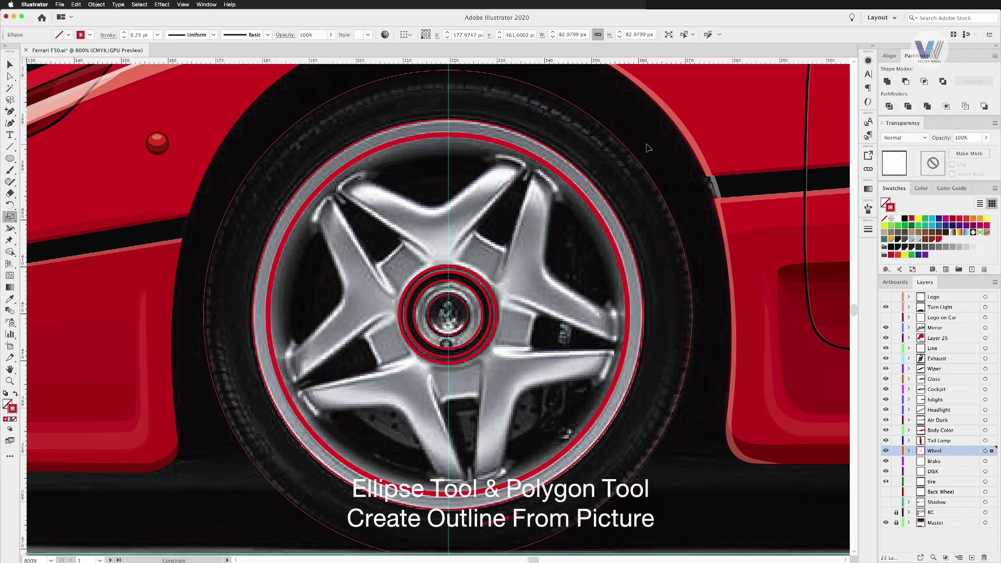
{"action": "left_click_drag", "start_coordinate": [648, 148], "coordinate": [646, 146]}
{"action": "key", "text": "v"}
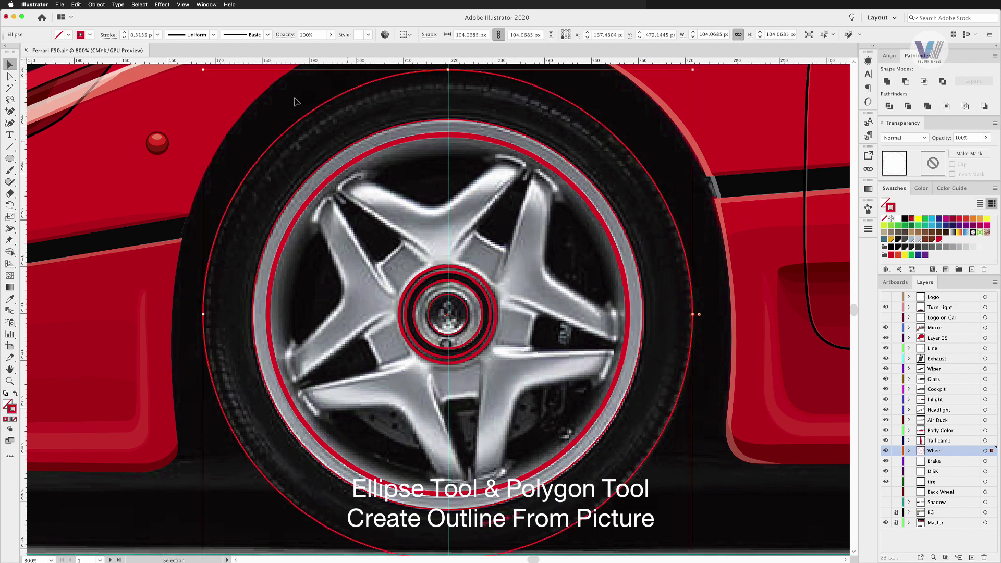
Lock the layers above the wheel and thin the circle outlines to 0.25 pt
{"action": "left_click_drag", "start_coordinate": [896, 441], "coordinate": [898, 309]}
{"action": "left_click", "coordinate": [157, 35]}
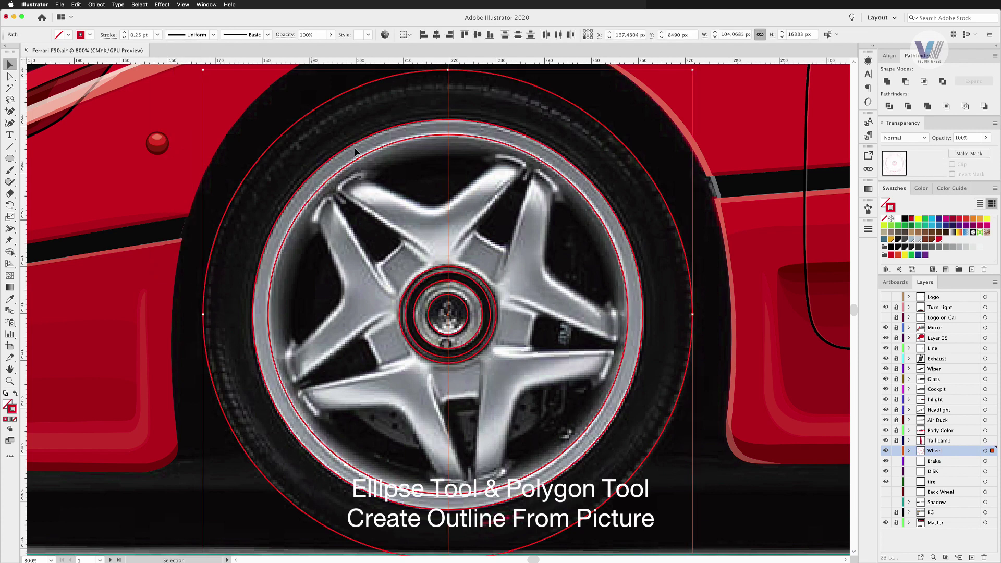
{"action": "left_click", "coordinate": [436, 35]}
{"action": "key", "text": "ctrl+z"}
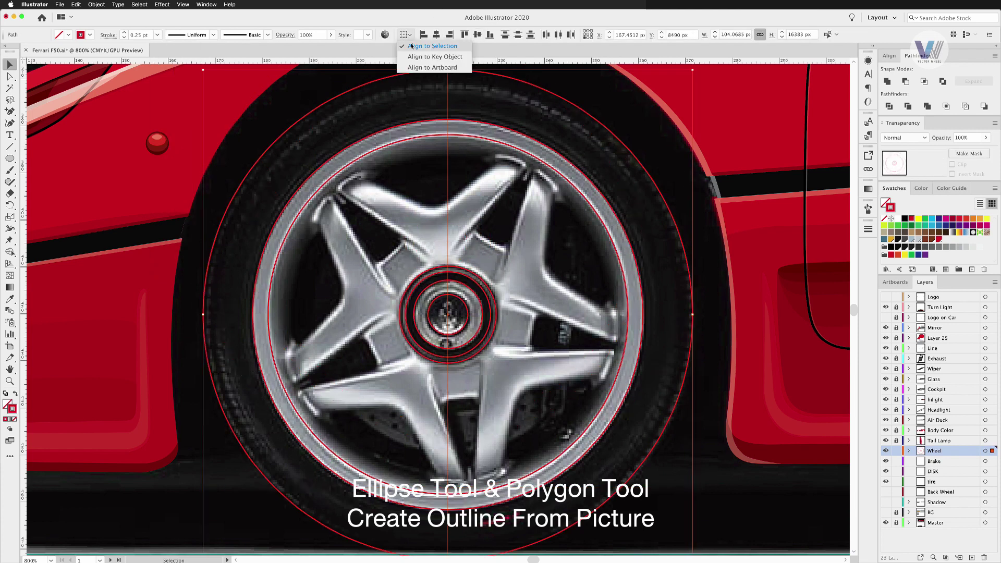
{"action": "left_click", "coordinate": [578, 242]}
{"action": "key", "text": "ctrl+a"}
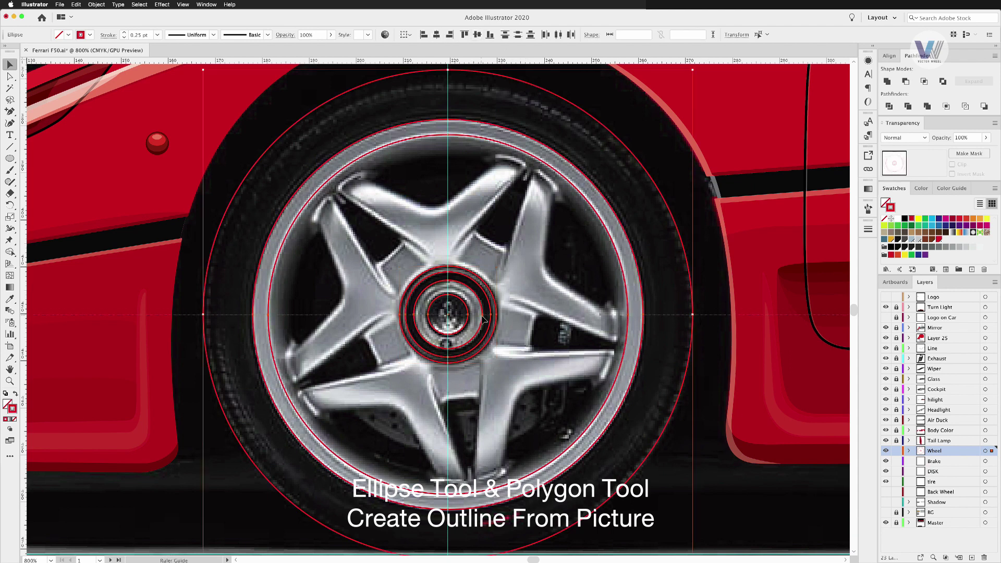
Draw a red-outlined five-point star centred on the wheel hub
{"action": "left_click", "coordinate": [511, 339]}
{"action": "left_click_drag", "start_coordinate": [10, 159], "coordinate": [52, 205]}
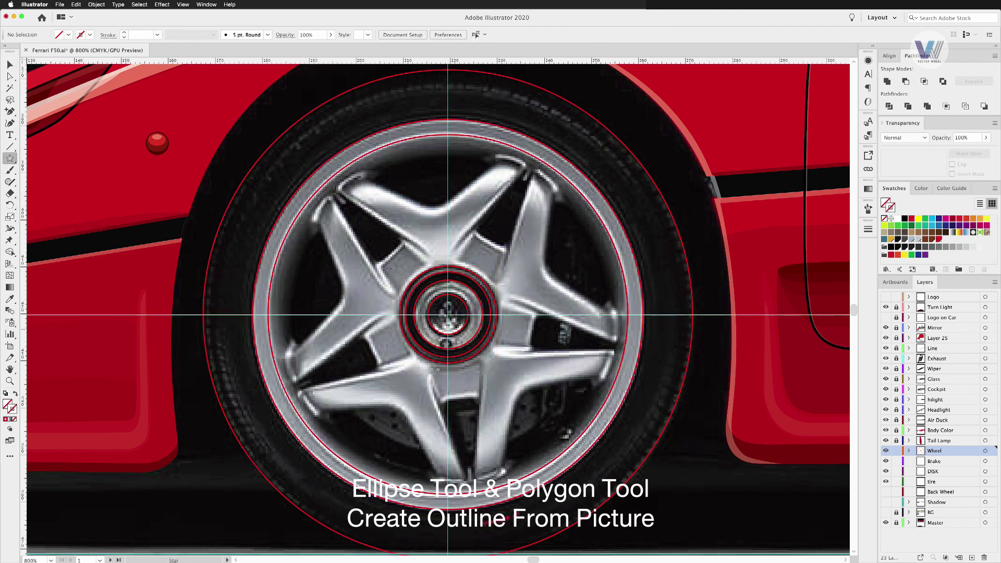
{"action": "left_click_drag", "start_coordinate": [447, 315], "coordinate": [680, 457]}
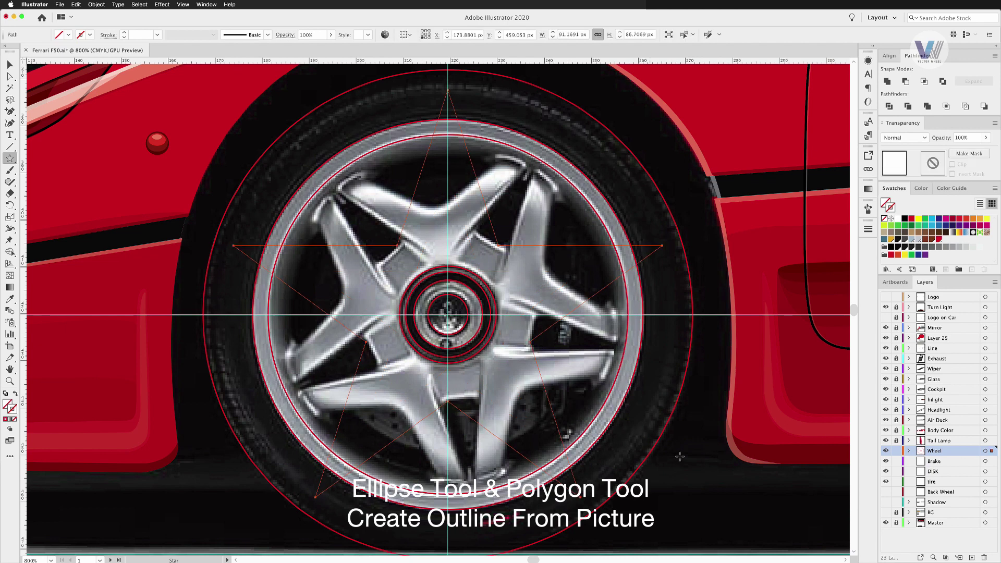
{"action": "left_click", "coordinate": [912, 219]}
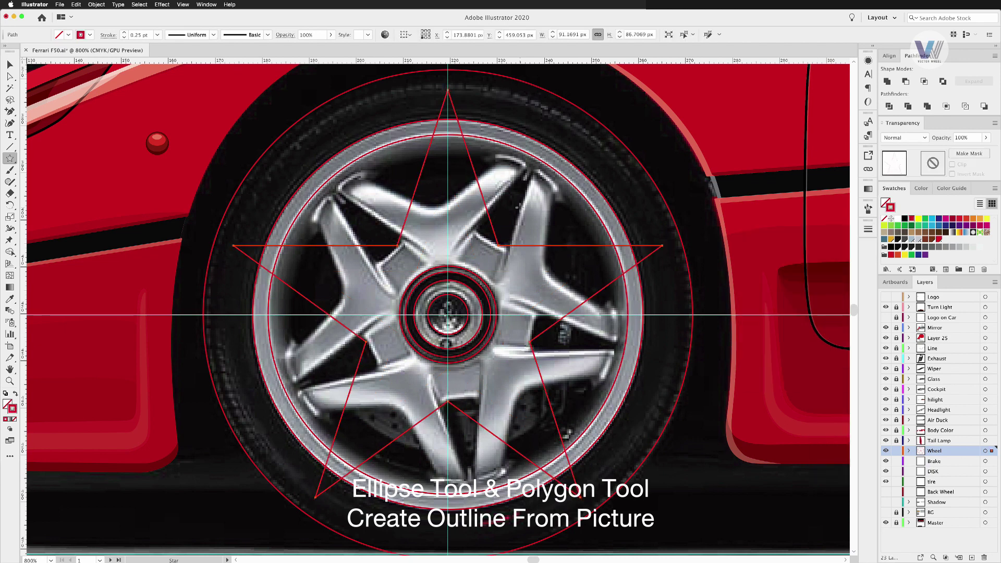
Rotate the star to line up with the spokes and shrink it inside the rim
{"action": "left_click", "coordinate": [10, 205]}
{"action": "left_click_drag", "start_coordinate": [657, 330], "coordinate": [717, 285]}
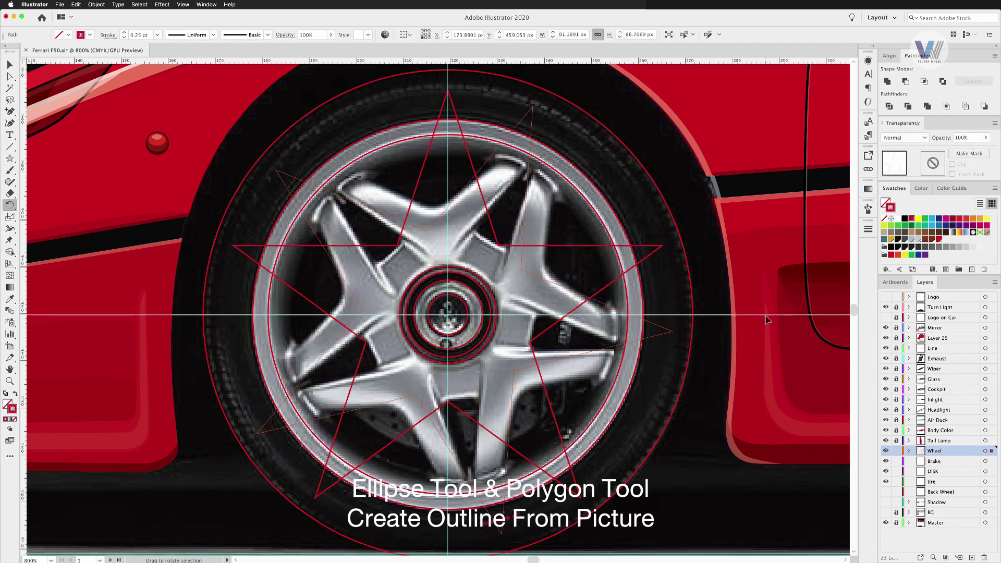
{"action": "key", "text": "super+minus"}
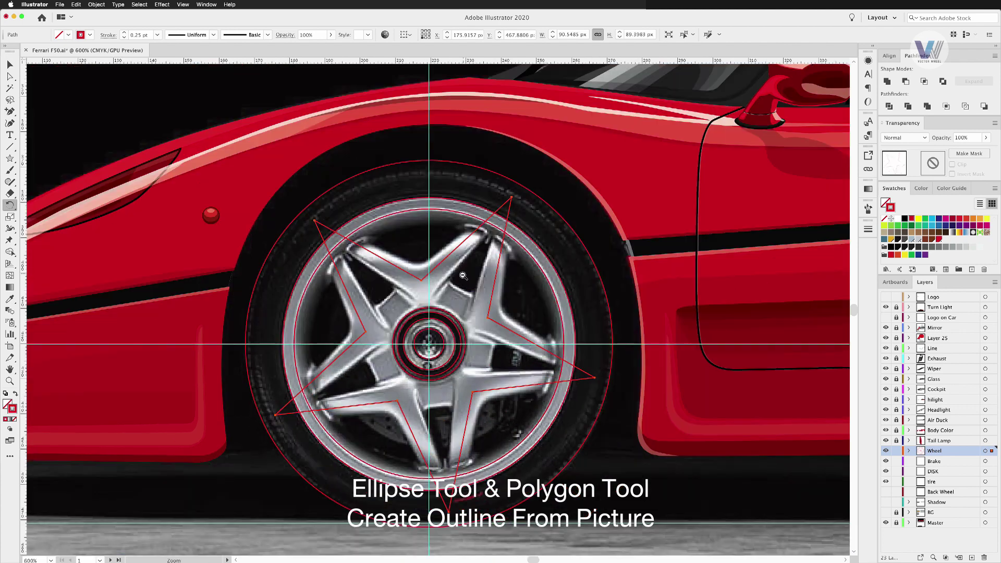
{"action": "scroll", "coordinate": [717, 285], "scroll_direction": "down", "scroll_amount": 2}
{"action": "key", "text": "s"}
{"action": "mouse_move", "coordinate": [621, 162]}
{"action": "left_mouse_down"}
{"action": "mouse_move", "coordinate": [593, 178]}
{"action": "mouse_move", "coordinate": [629, 159]}
{"action": "left_mouse_up"}
Scale the star outline up from the wheel centre until its spikes pass the rim
{"action": "key", "text": "a"}
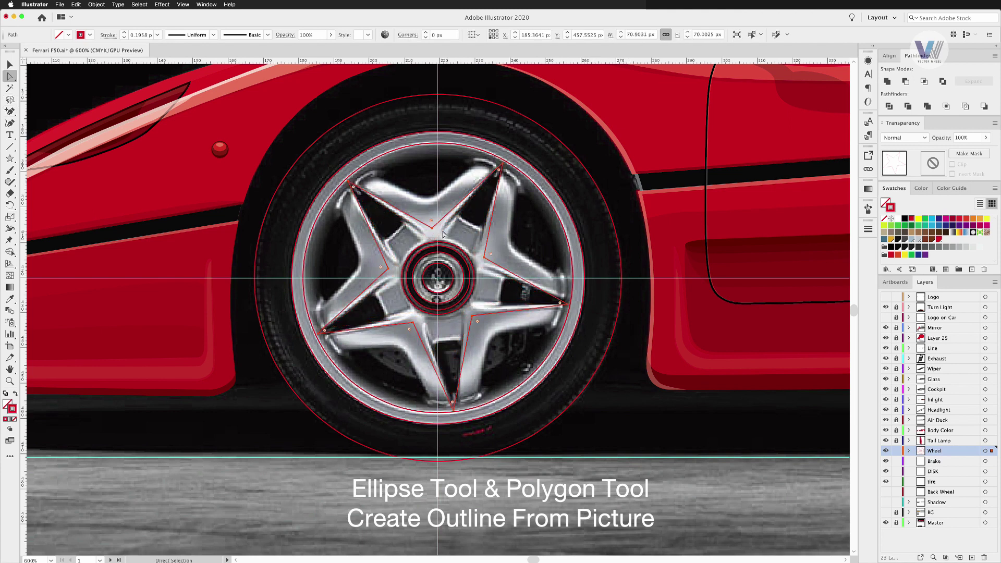
{"action": "left_click", "coordinate": [432, 228]}
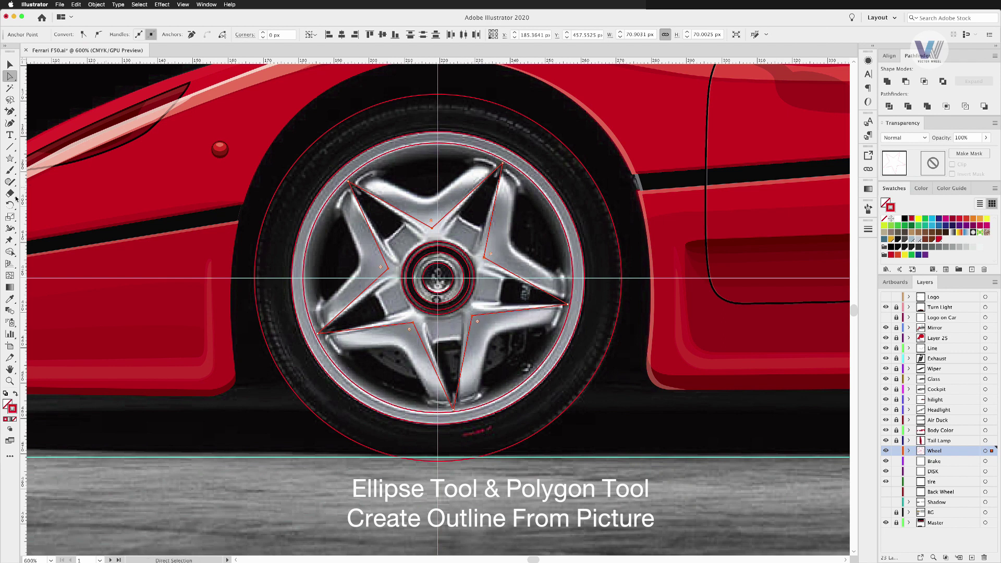
{"action": "left_click", "coordinate": [9, 216]}
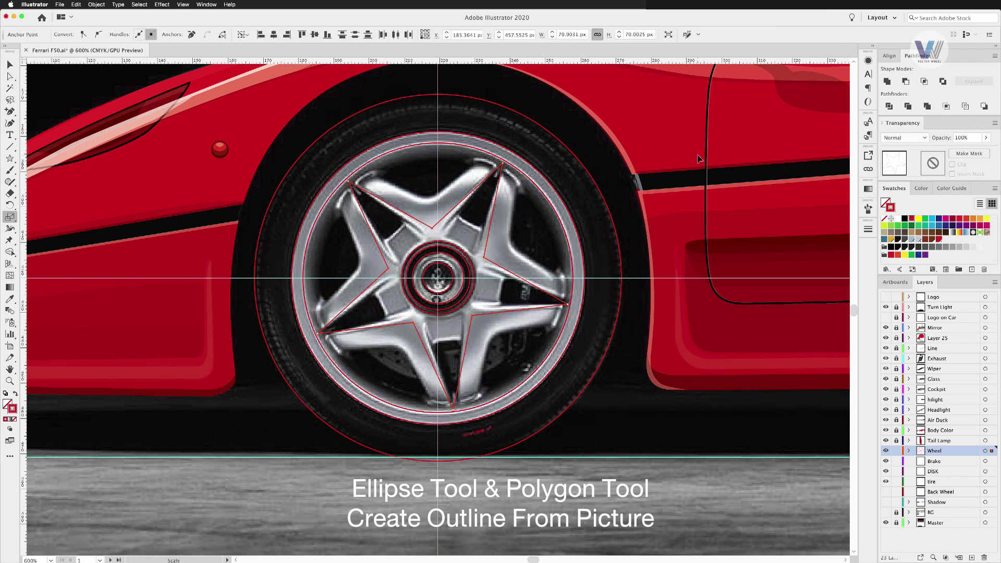
{"action": "left_click_drag", "start_coordinate": [698, 158], "coordinate": [665, 184]}
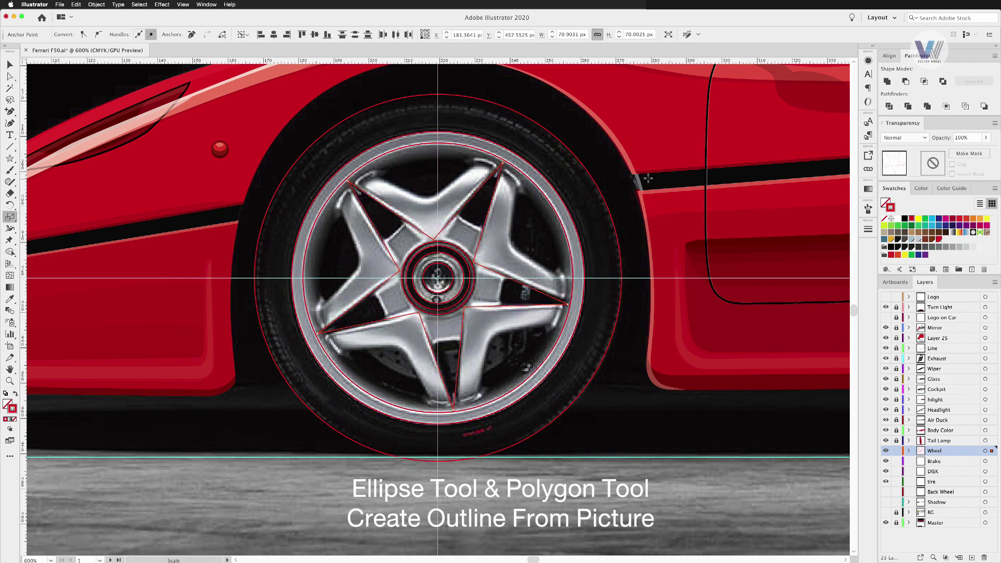
{"action": "key", "text": "a"}
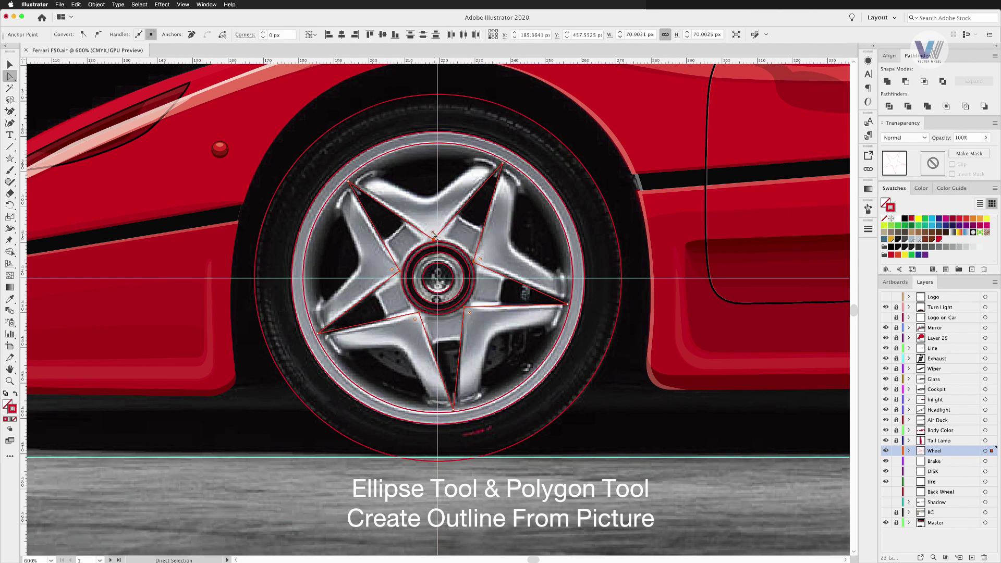
{"action": "key", "text": "v"}
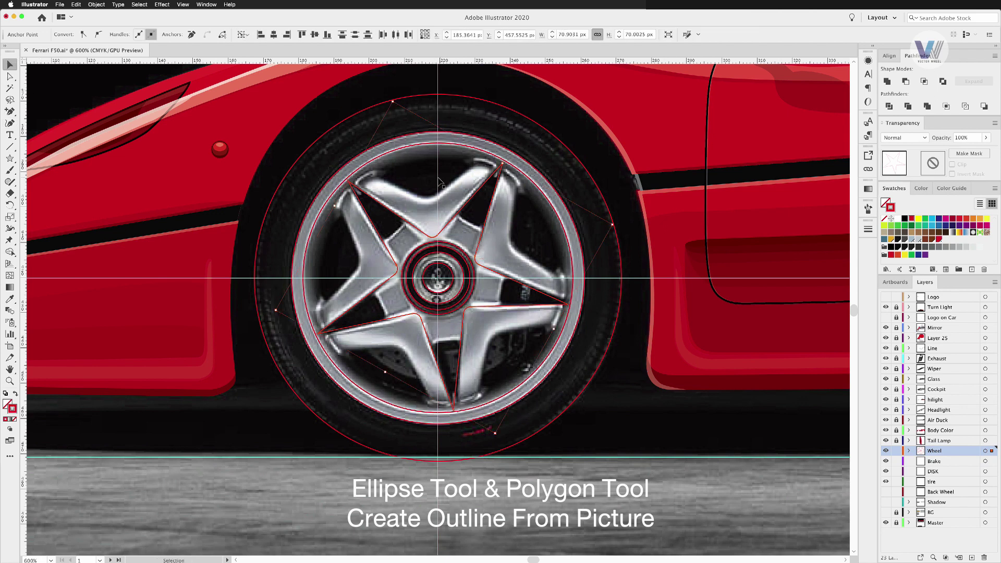
{"action": "left_click", "coordinate": [358, 132]}
{"action": "left_click", "coordinate": [466, 205]}
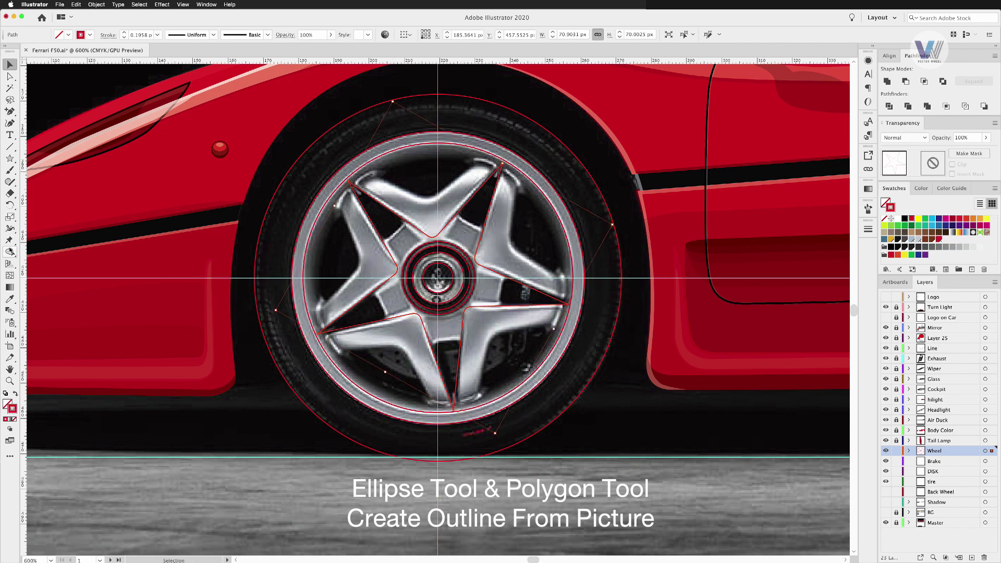
{"action": "key", "text": "s"}
{"action": "left_click_drag", "start_coordinate": [710, 143], "coordinate": [550, 270]}
{"action": "key", "text": "ctrl+minus"}
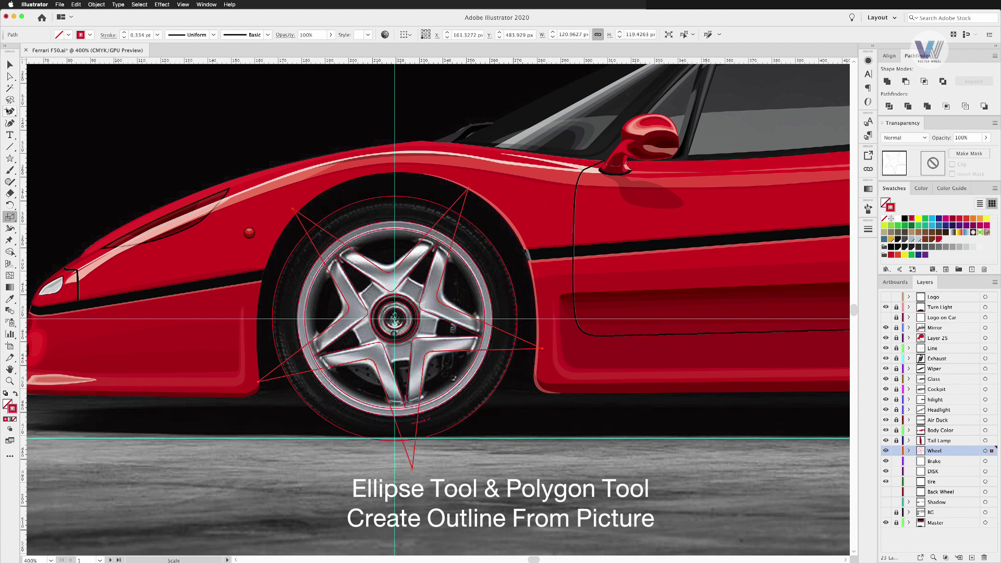
Replace the oversized star with a new five-pointed star rotated to match the spokes
{"action": "key", "text": "a"}
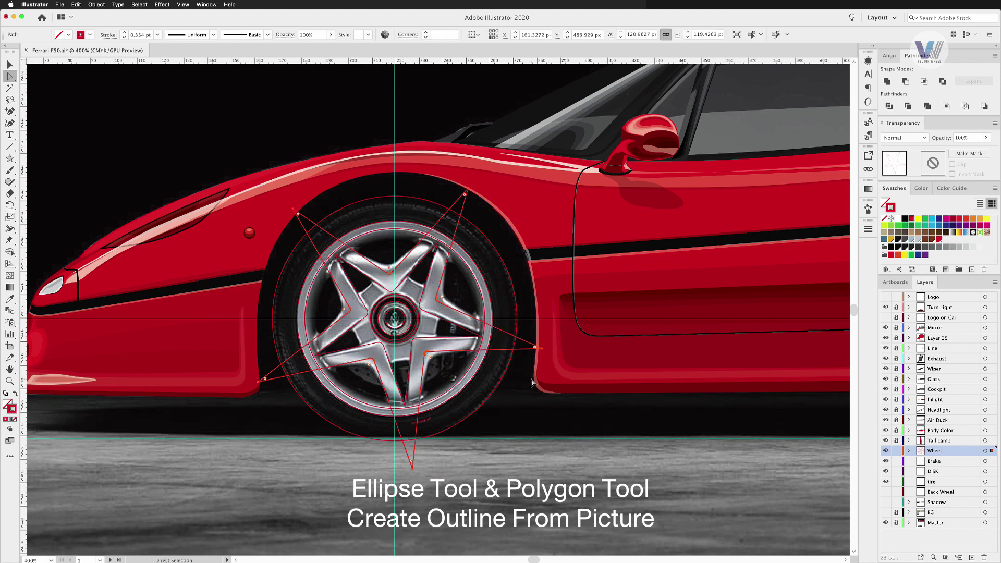
{"action": "key", "text": "Delete"}
{"action": "left_click", "coordinate": [10, 158]}
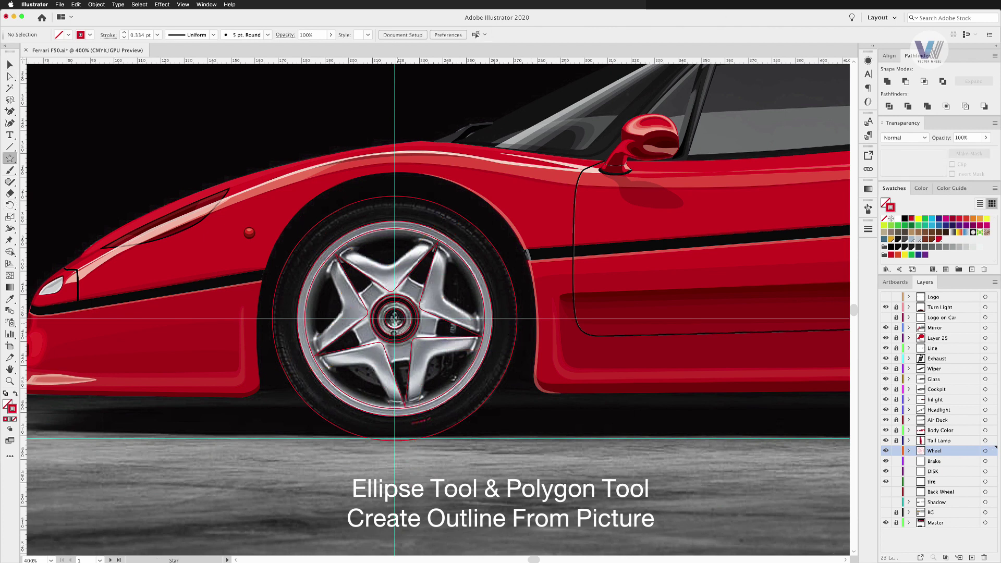
{"action": "left_click_drag", "start_coordinate": [394, 318], "coordinate": [394, 189]}
{"action": "key", "text": "r"}
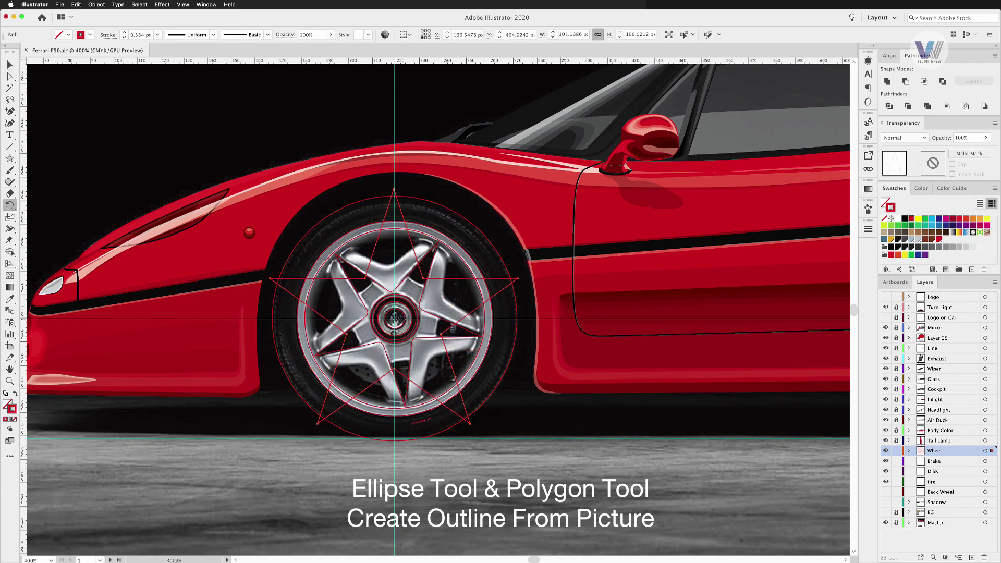
{"action": "left_click_drag", "start_coordinate": [394, 319], "coordinate": [649, 295]}
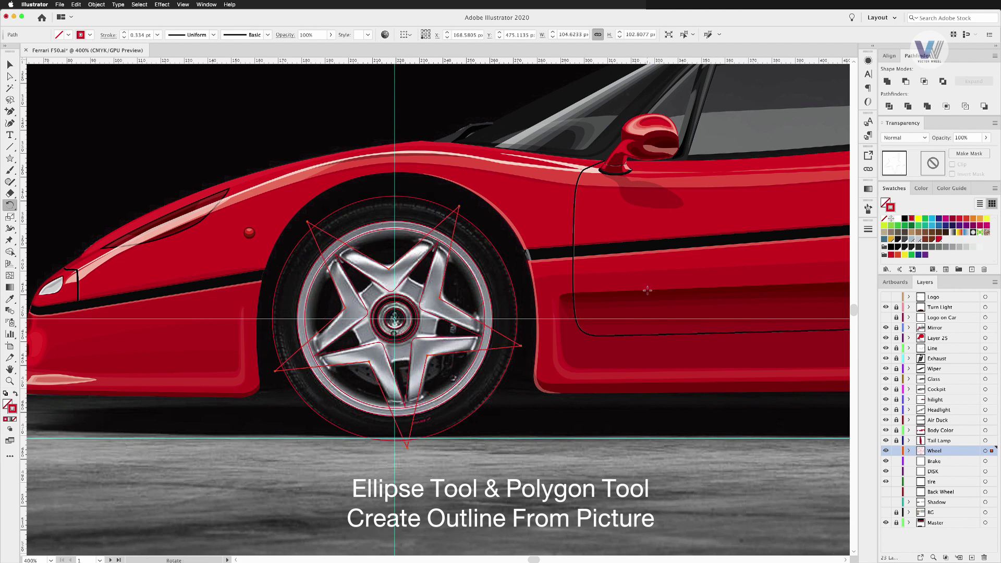
{"action": "left_click", "coordinate": [10, 76]}
{"action": "left_click", "coordinate": [418, 364]}
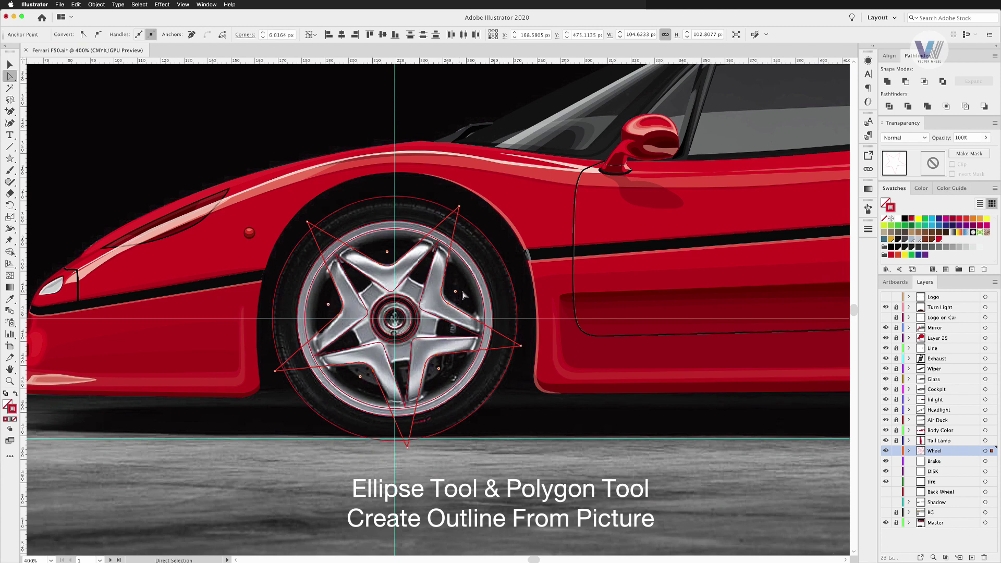
{"action": "left_click", "coordinate": [536, 238]}
Draw a five-sided polygon around the wheel hub
{"action": "left_click_drag", "start_coordinate": [9, 158], "coordinate": [52, 192]}
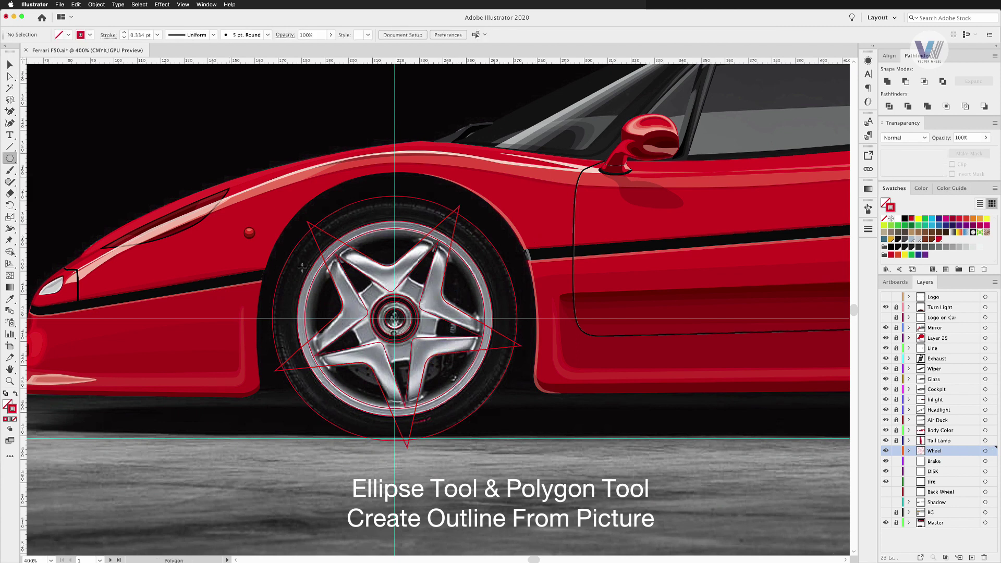
{"action": "left_click", "coordinate": [390, 310]}
{"action": "left_click", "coordinate": [427, 255]}
{"action": "left_click_drag", "start_coordinate": [437, 348], "coordinate": [436, 348]}
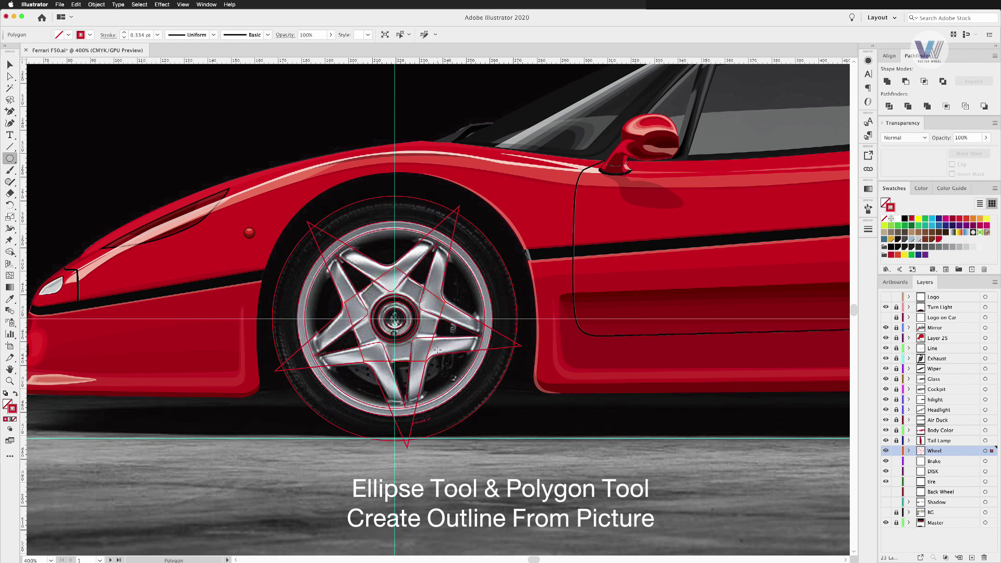
{"action": "key", "text": "v"}
{"action": "left_click", "coordinate": [485, 233]}
{"action": "left_click", "coordinate": [401, 234]}
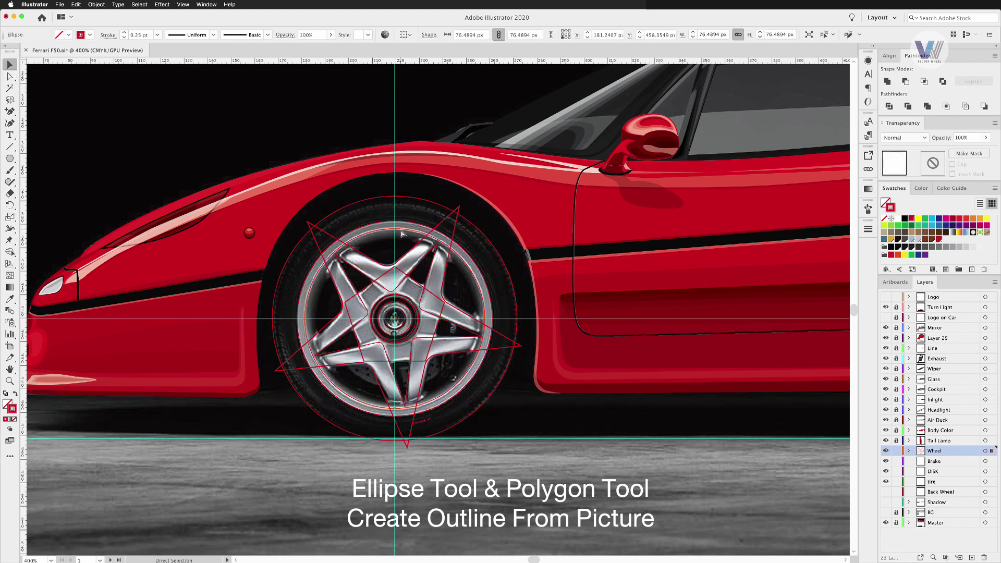
{"action": "key", "text": "s"}
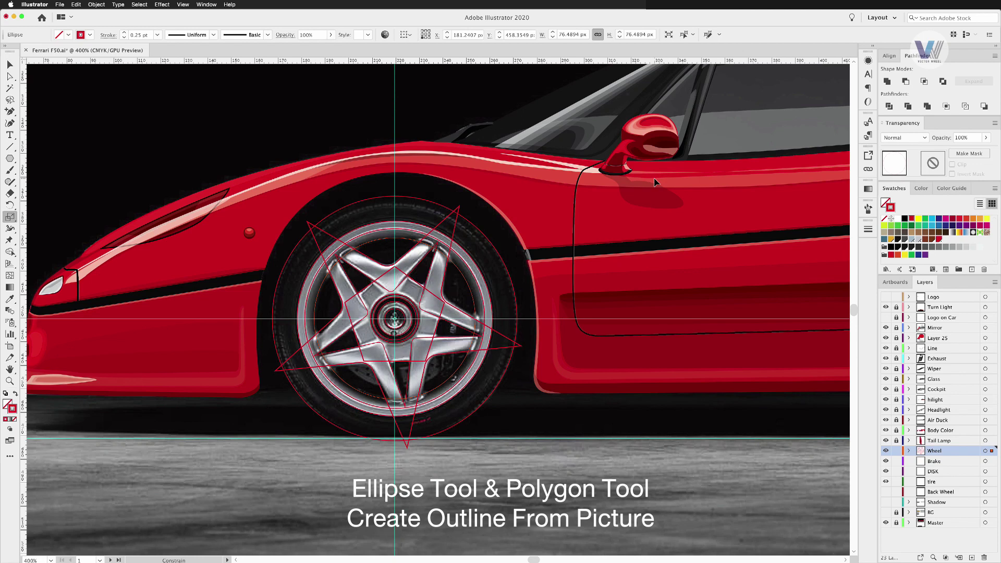
Try rounding the star's top-left spike, then undo the change
{"action": "scroll", "coordinate": [537, 274], "scroll_direction": "up", "scroll_amount": 3}
{"action": "scroll", "coordinate": [540, 272], "scroll_direction": "up", "scroll_amount": 2}
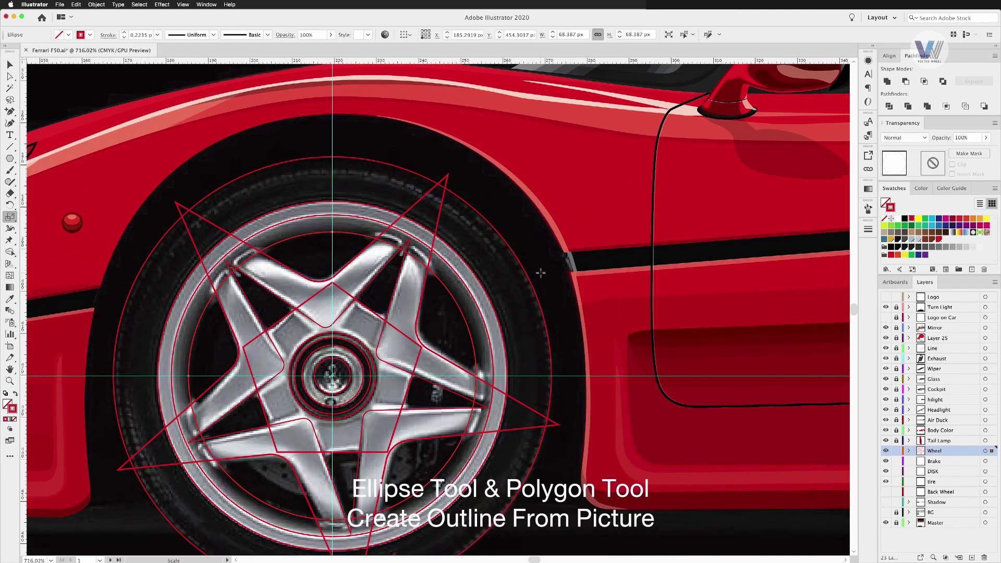
{"action": "key", "text": "a"}
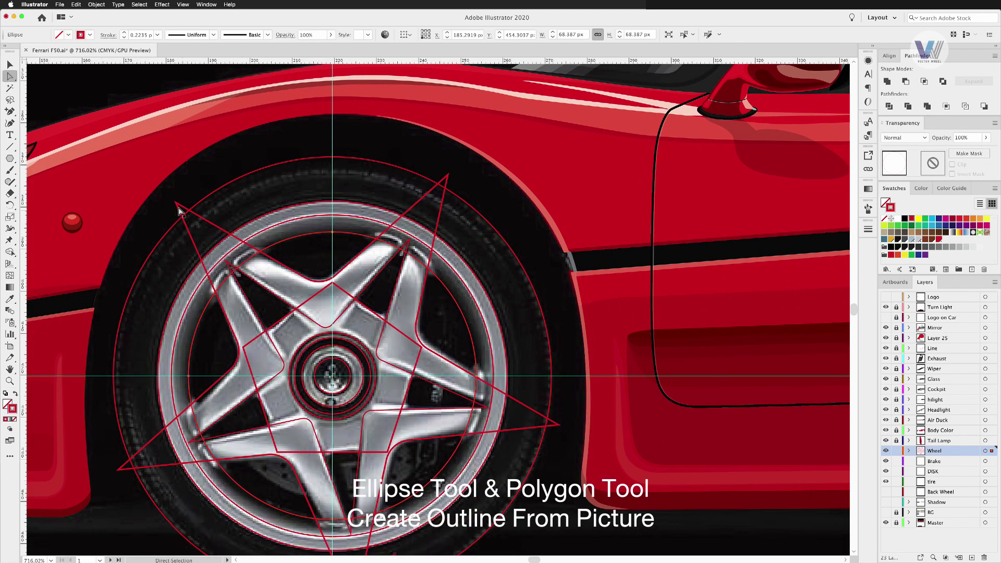
{"action": "scroll", "coordinate": [286, 171], "scroll_direction": "left", "scroll_amount": 5}
{"action": "scroll", "coordinate": [285, 171], "scroll_direction": "down", "scroll_amount": 2}
{"action": "left_click", "coordinate": [283, 158]}
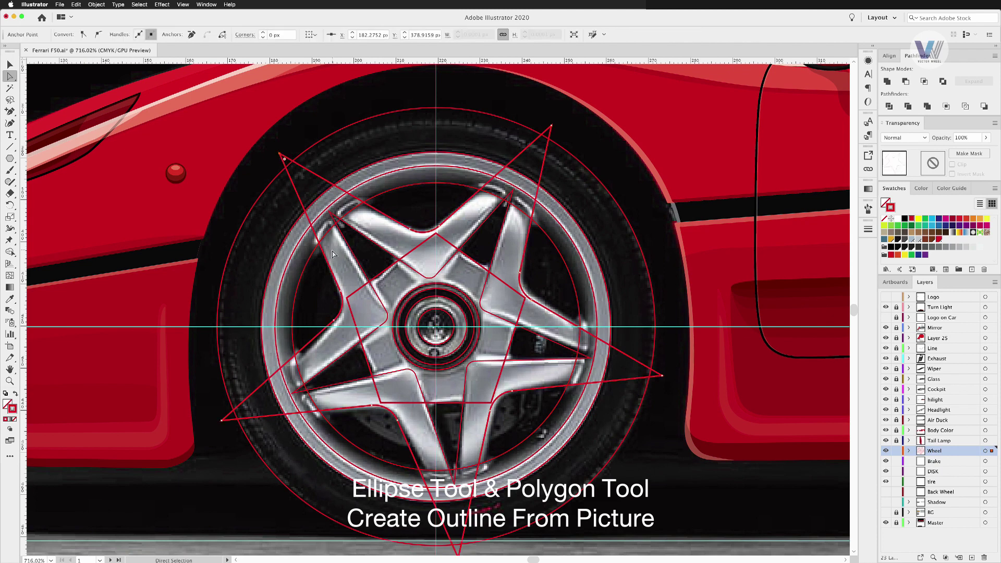
{"action": "left_click_drag", "start_coordinate": [357, 238], "coordinate": [284, 162]}
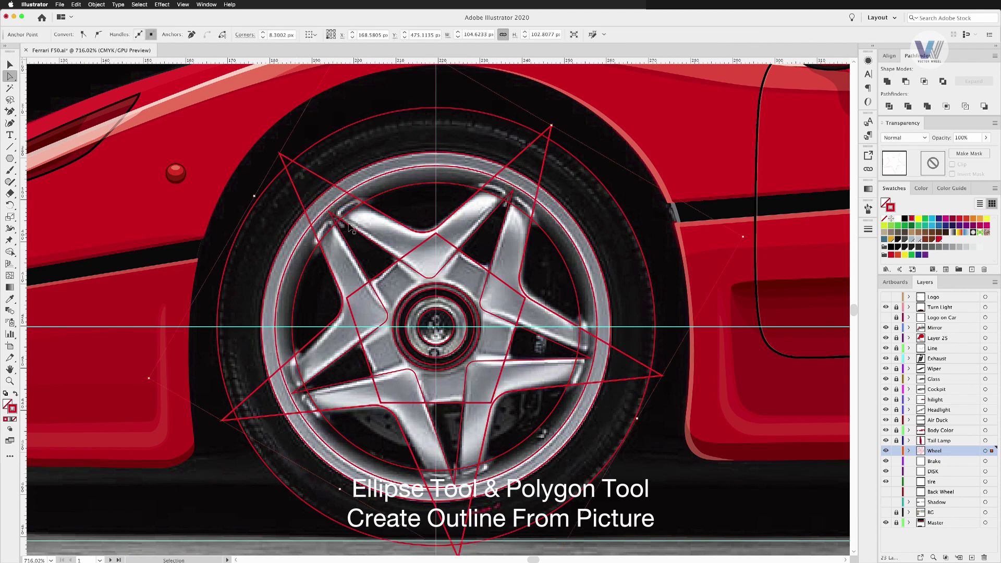
{"action": "left_click_drag", "start_coordinate": [343, 232], "coordinate": [332, 230]}
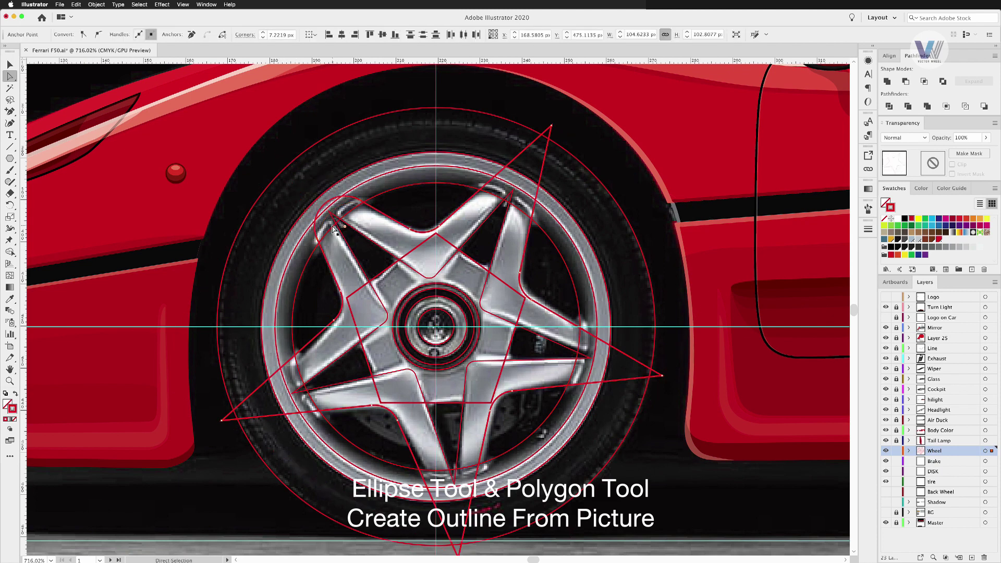
{"action": "key", "text": "ctrl+z"}
Intersect the star with the wheel circle in Pathfinder to trim its spikes at the rim
{"action": "key", "text": "v"}
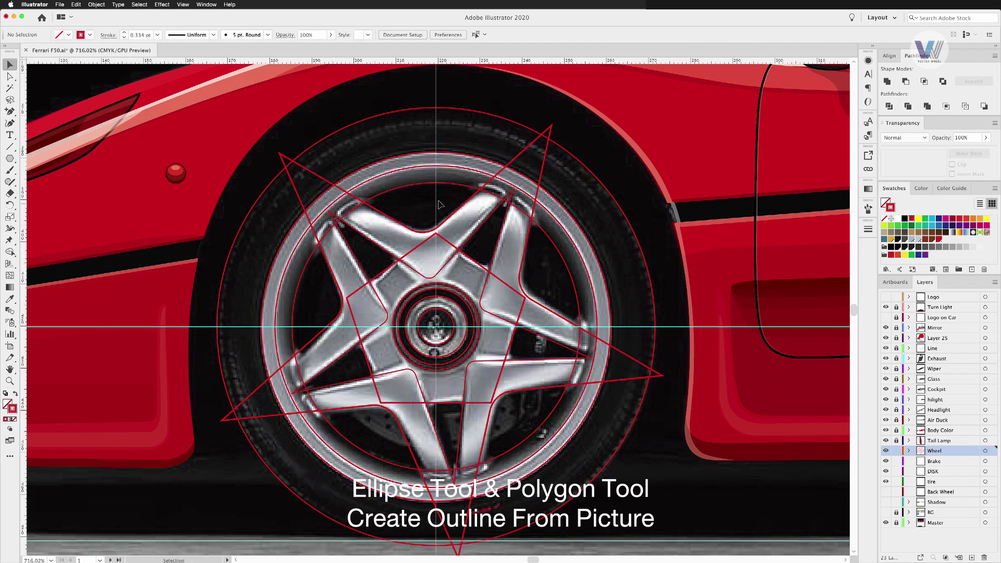
{"action": "left_click", "coordinate": [442, 205]}
{"action": "scroll", "coordinate": [443, 257], "scroll_direction": "down", "scroll_amount": 1}
{"action": "key", "text": "s"}
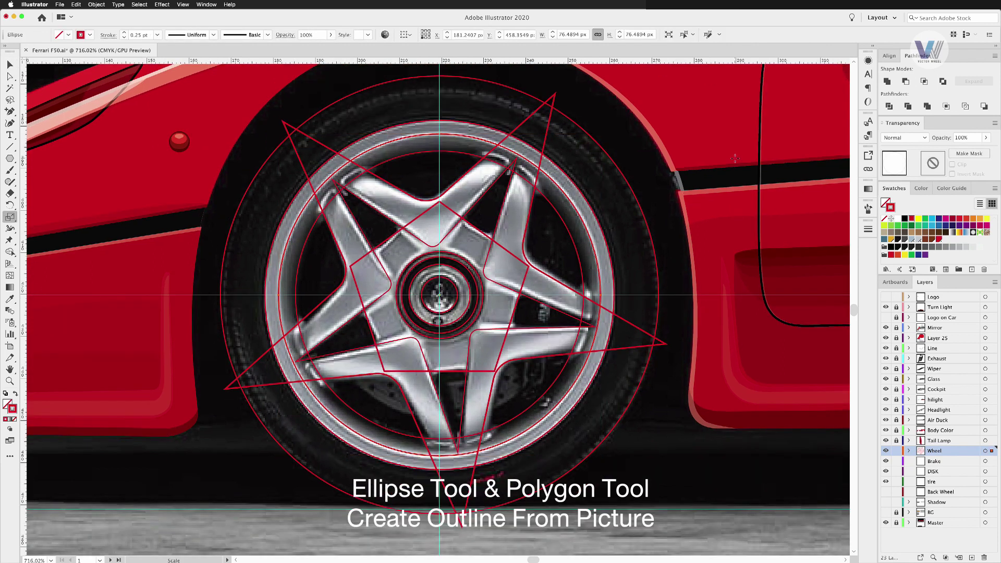
{"action": "left_click", "coordinate": [652, 337], "text": "shift"}
{"action": "key", "text": "v"}
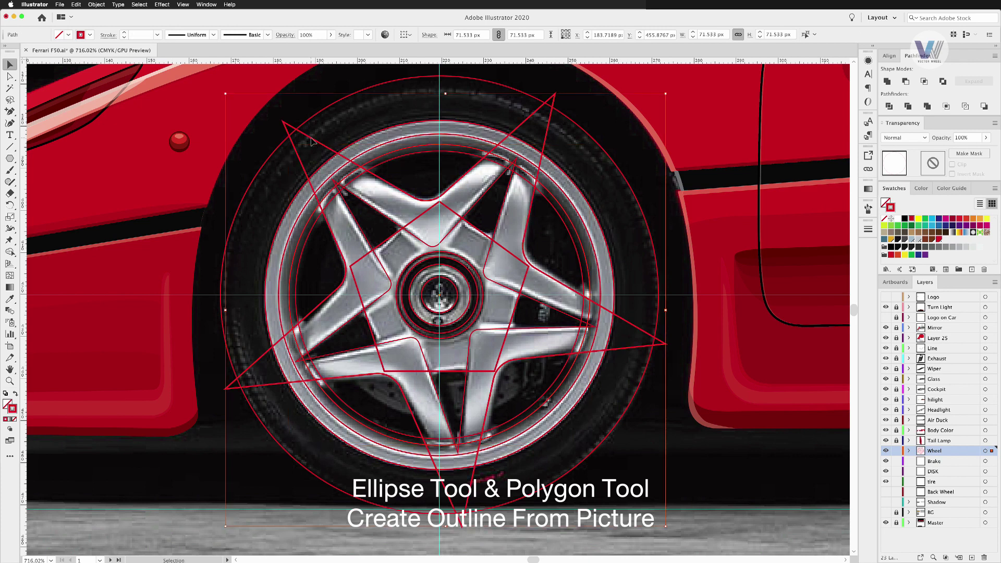
{"action": "left_click", "coordinate": [924, 81]}
Select the trimmed star's corner anchors at the spoke tips for rounding
{"action": "left_click", "coordinate": [11, 79]}
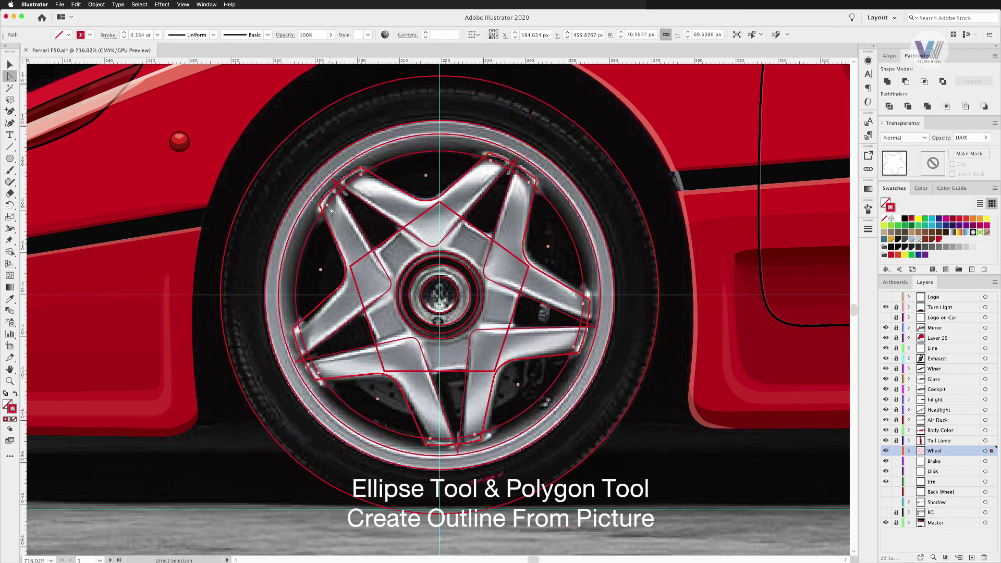
{"action": "left_click_drag", "start_coordinate": [333, 210], "coordinate": [537, 185]}
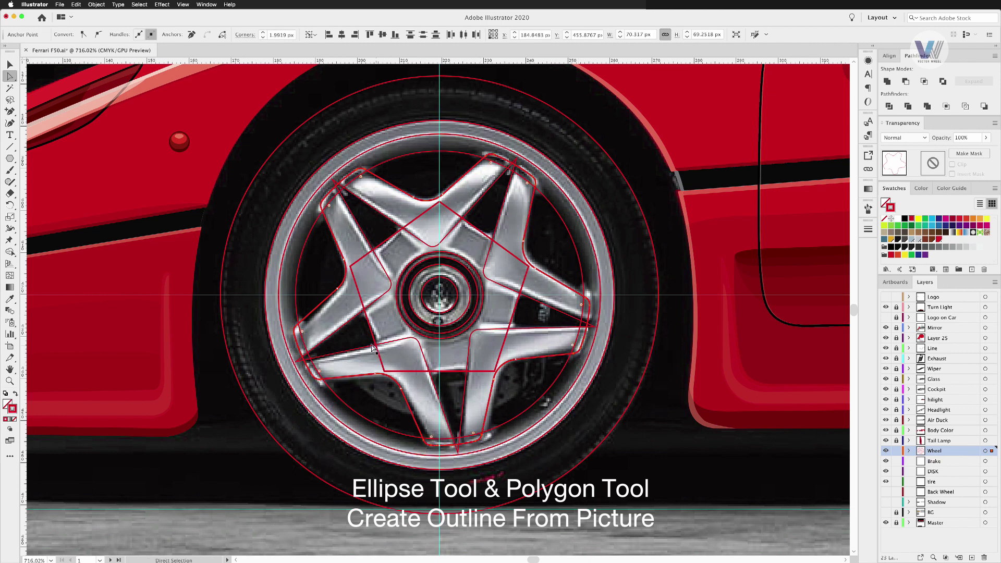
{"action": "left_click", "coordinate": [11, 65]}
{"action": "left_click", "coordinate": [10, 76]}
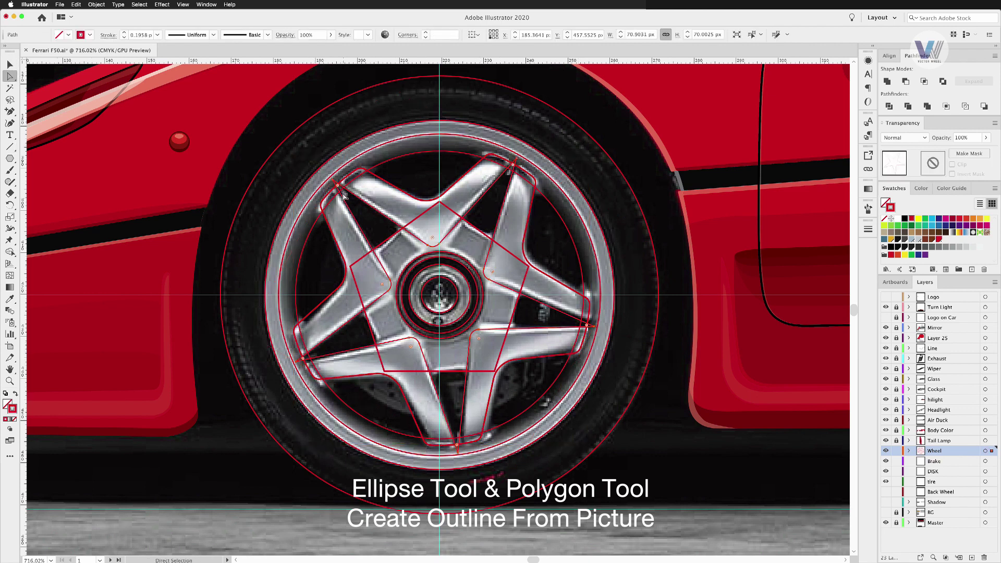
{"action": "left_click", "coordinate": [514, 163]}
{"action": "left_click", "coordinate": [593, 325], "text": "shift"}
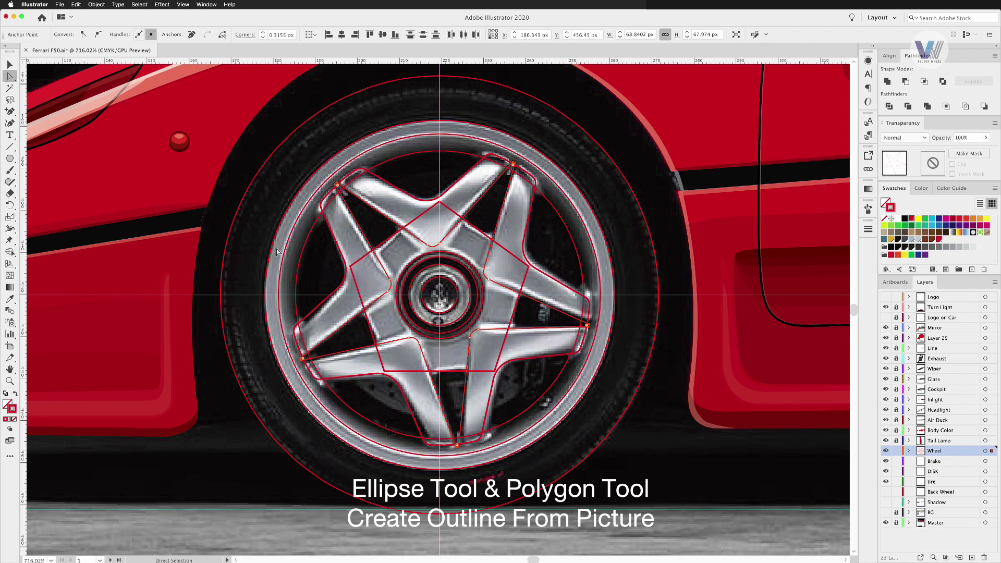
Check the star and wheel outline paths, then fit the whole car in the window
{"action": "key", "text": "v"}
{"action": "left_click", "coordinate": [529, 156]}
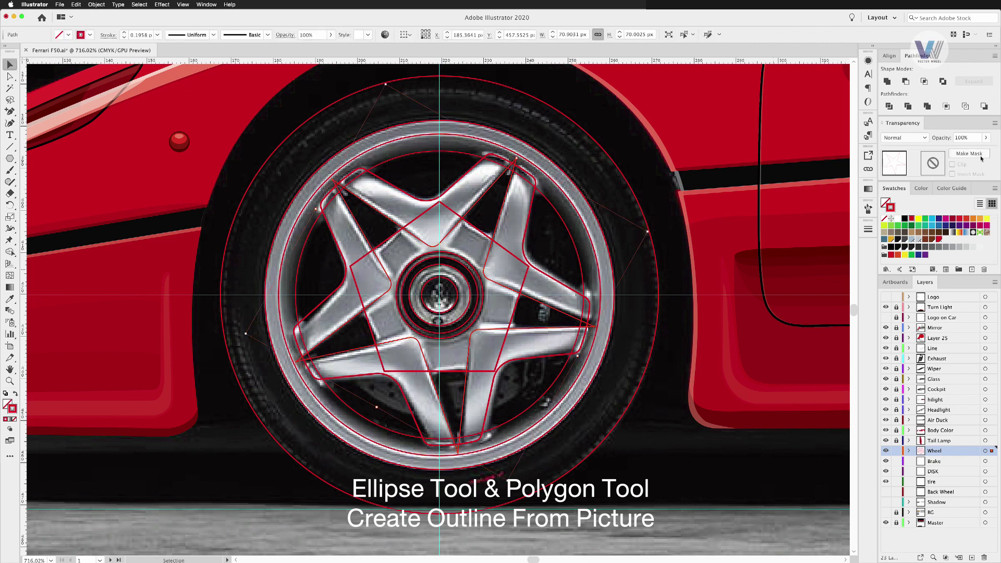
{"action": "left_click", "coordinate": [511, 188]}
{"action": "left_click", "coordinate": [582, 126]}
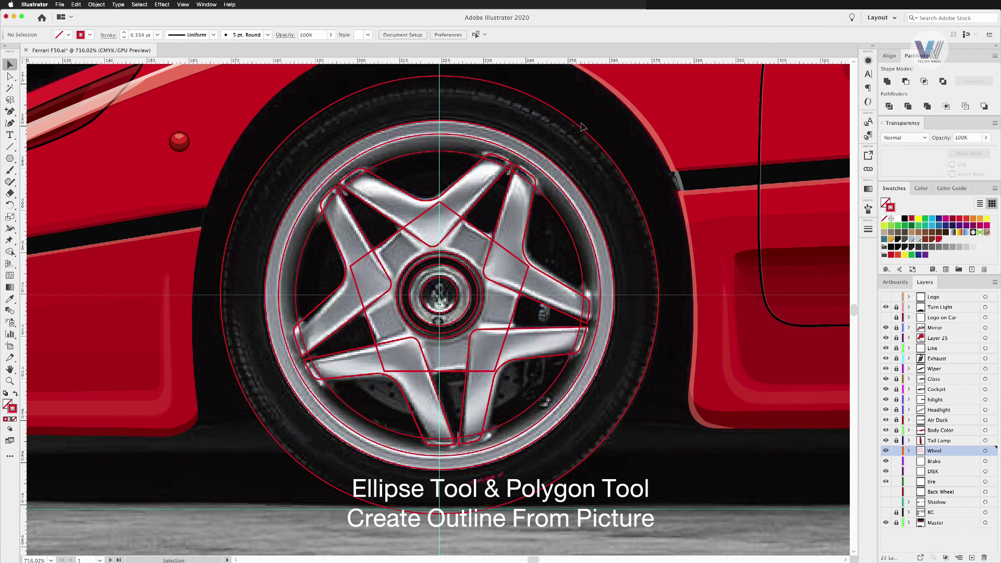
{"action": "left_click", "coordinate": [330, 231]}
{"action": "left_click", "coordinate": [680, 384]}
{"action": "key", "text": "ctrl+0"}
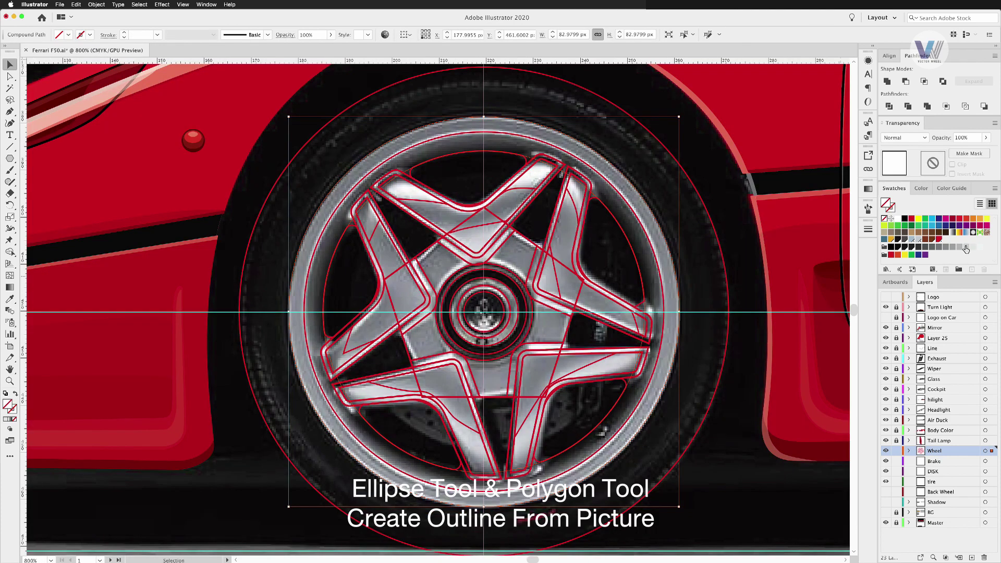
Fill the rim ring grey, eyedropper that grey onto the inner circle, and hide the Master photo layer
{"action": "left_click", "coordinate": [958, 248]}
{"action": "left_click", "coordinate": [304, 313]}
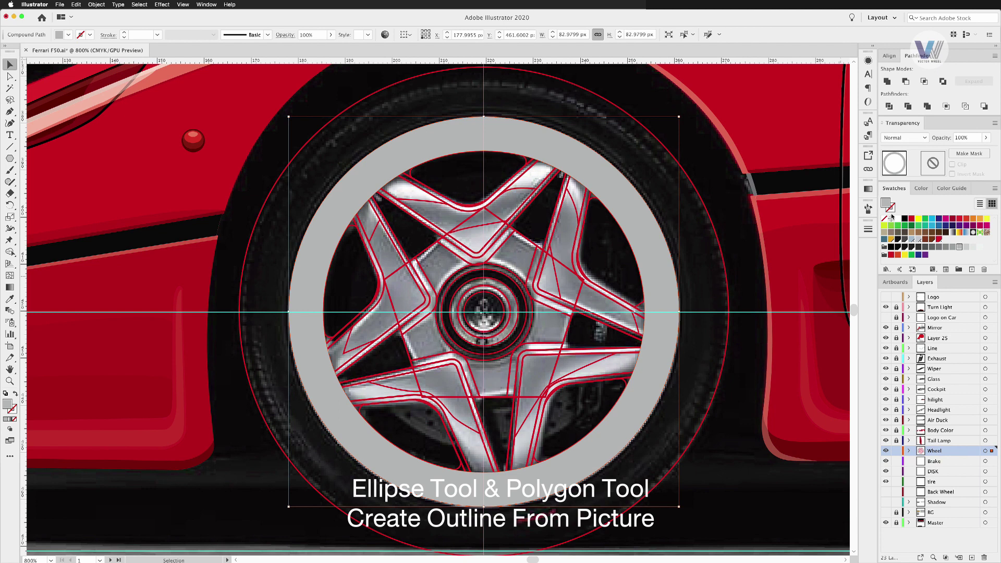
{"action": "left_click", "coordinate": [10, 299]}
{"action": "left_click", "coordinate": [316, 287]}
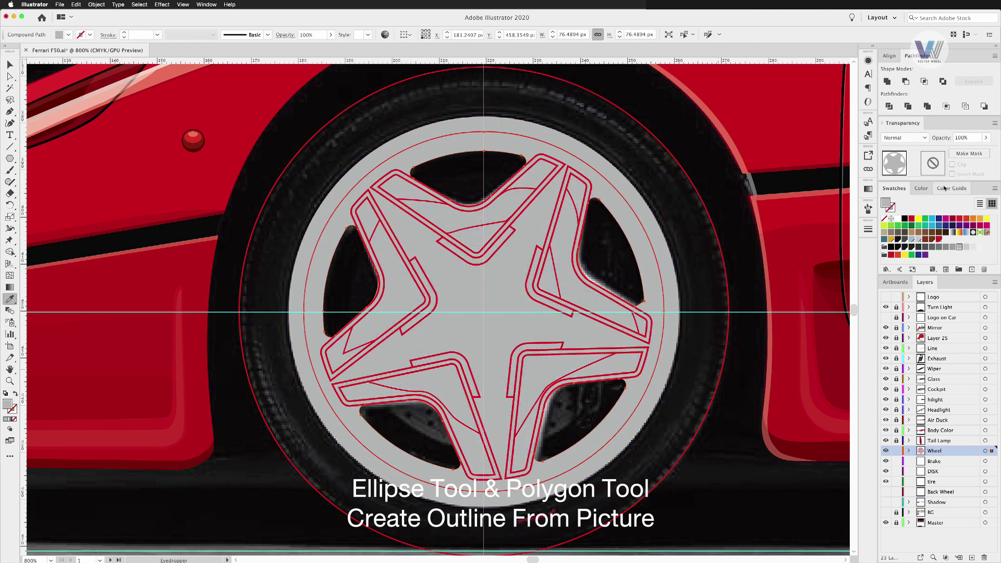
{"action": "left_click", "coordinate": [904, 138]}
{"action": "left_click", "coordinate": [898, 160]}
{"action": "key", "text": "v"}
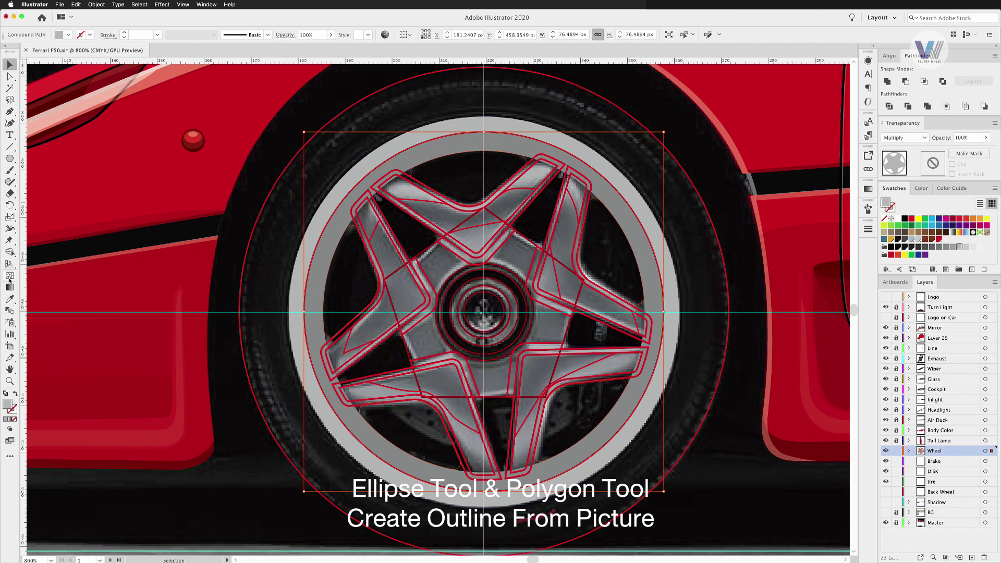
{"action": "left_click", "coordinate": [10, 299]}
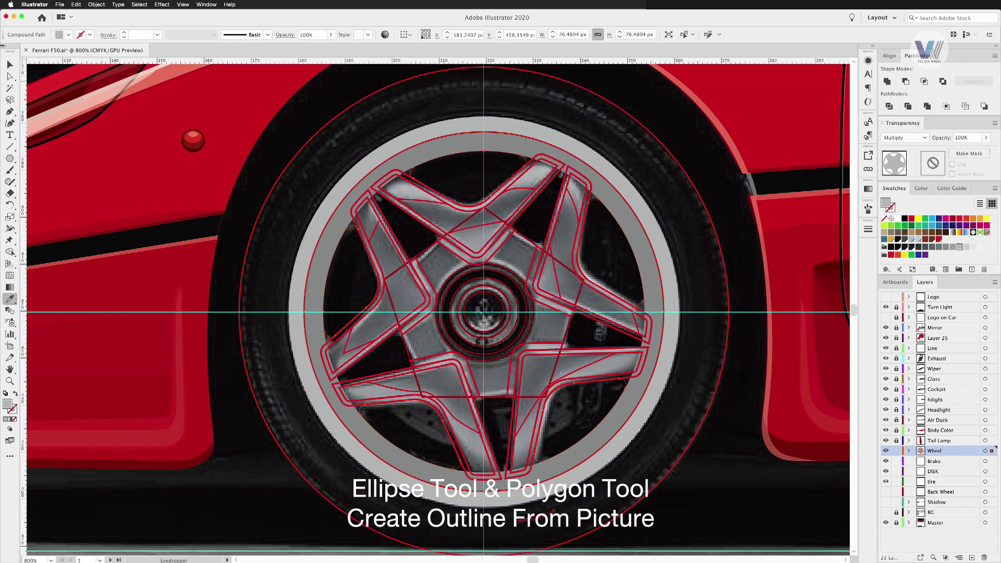
{"action": "key", "text": "v"}
{"action": "left_click", "coordinate": [885, 522]}
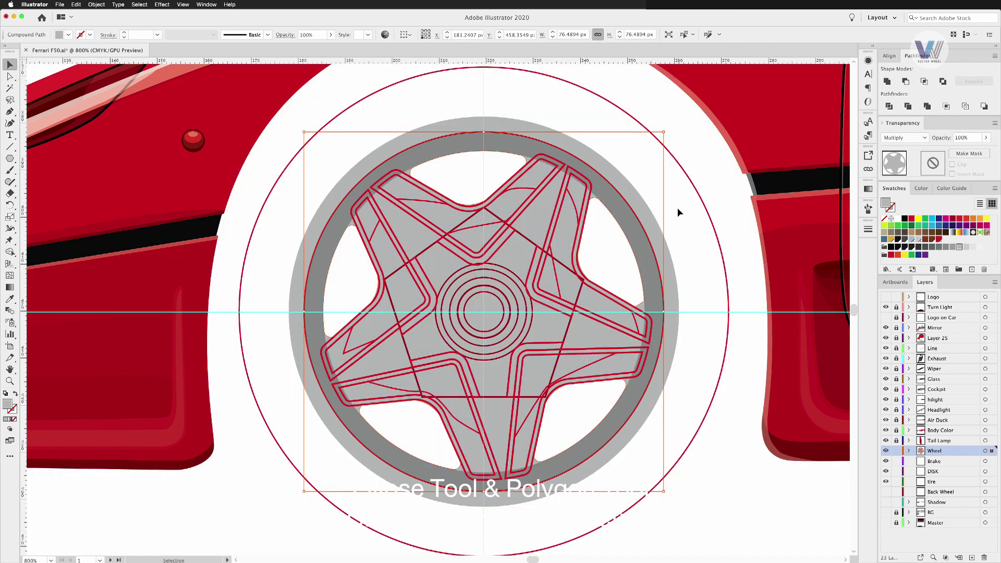
Make the group of spoke outlines white
{"action": "left_click", "coordinate": [629, 249], "text": "shift"}
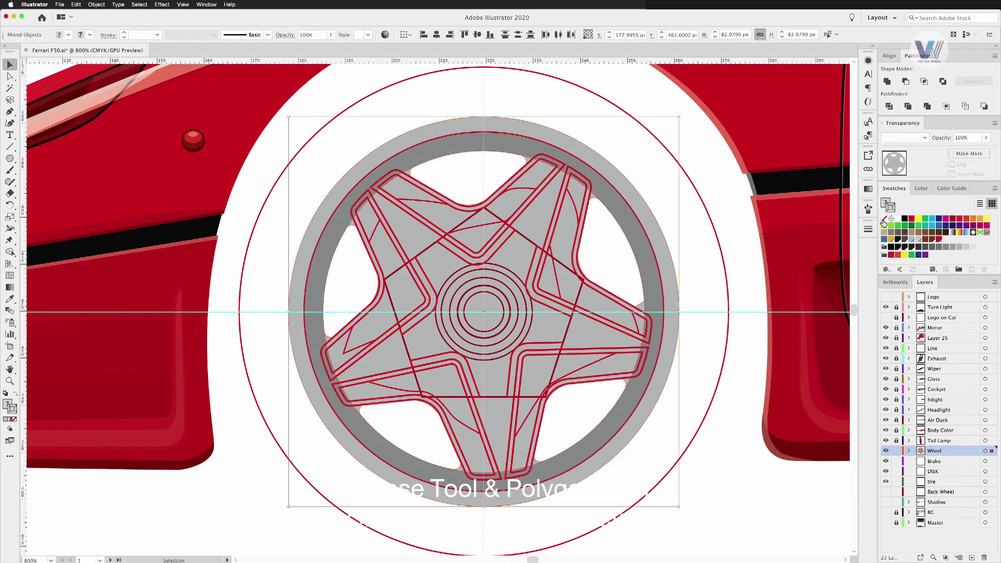
{"action": "key", "text": "ctrl+shift+a"}
{"action": "left_click", "coordinate": [377, 214]}
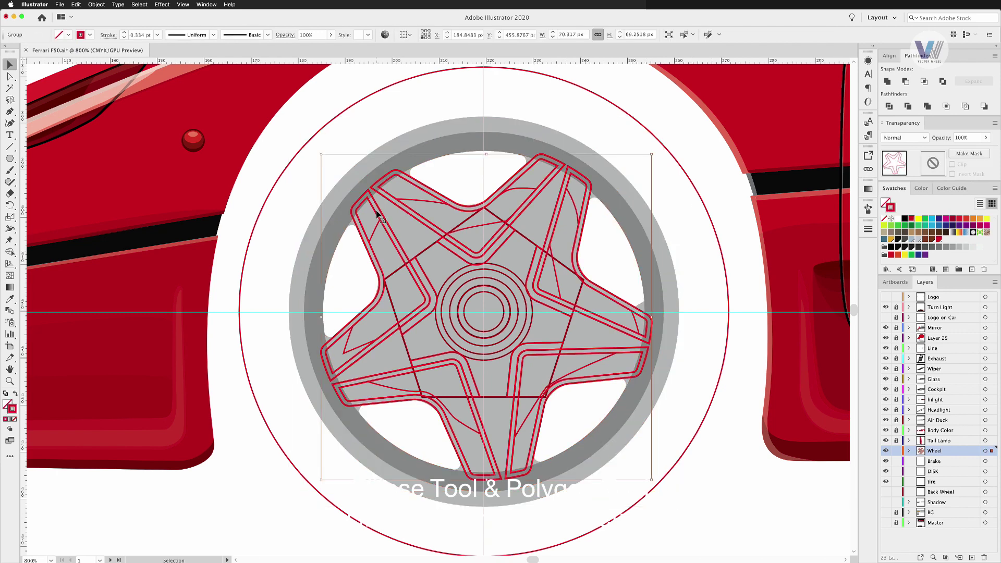
{"action": "left_click", "coordinate": [885, 221]}
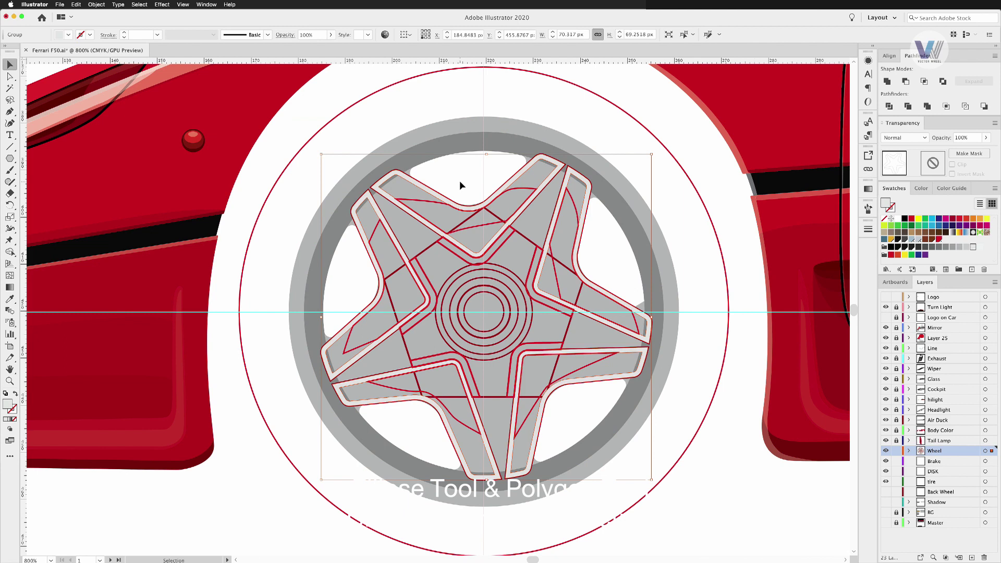
Fill the four selected spoke paths with grey
{"action": "left_click", "coordinate": [409, 212]}
{"action": "left_click", "coordinate": [583, 233], "text": "shift"}
{"action": "left_click", "coordinate": [588, 351], "text": "shift"}
{"action": "left_click", "coordinate": [409, 427], "text": "shift"}
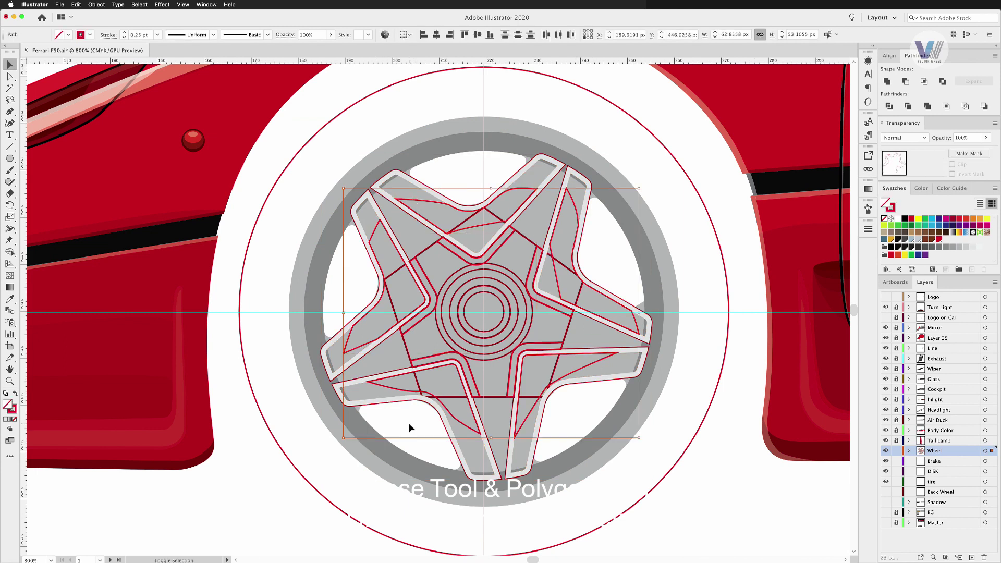
{"action": "left_click", "coordinate": [958, 247]}
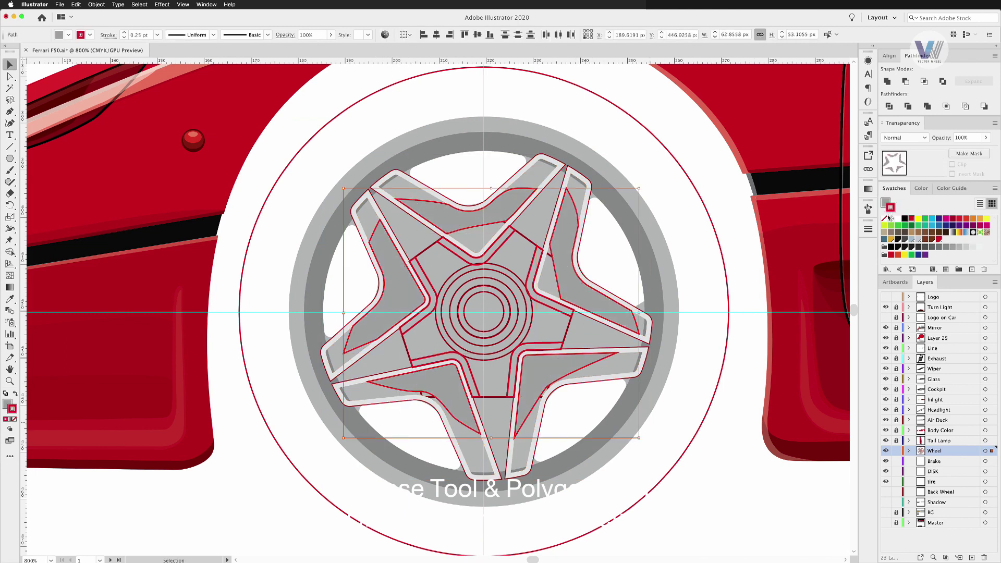
{"action": "left_click", "coordinate": [654, 192]}
Lighten the wheel's shading group with a paler grey swatch
{"action": "left_click", "coordinate": [606, 227]}
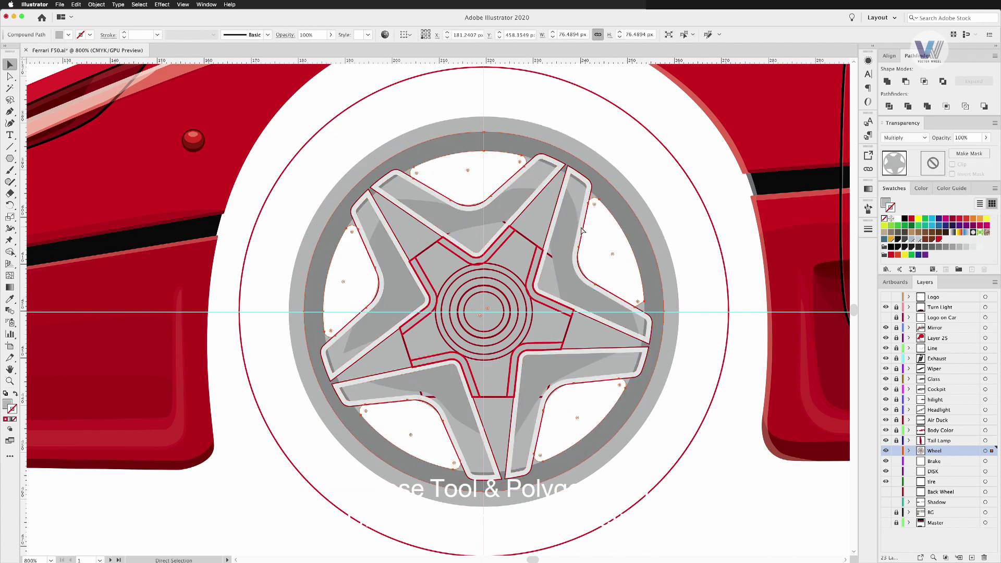
{"action": "left_click", "coordinate": [583, 232]}
{"action": "key", "text": "a"}
{"action": "key", "text": "v"}
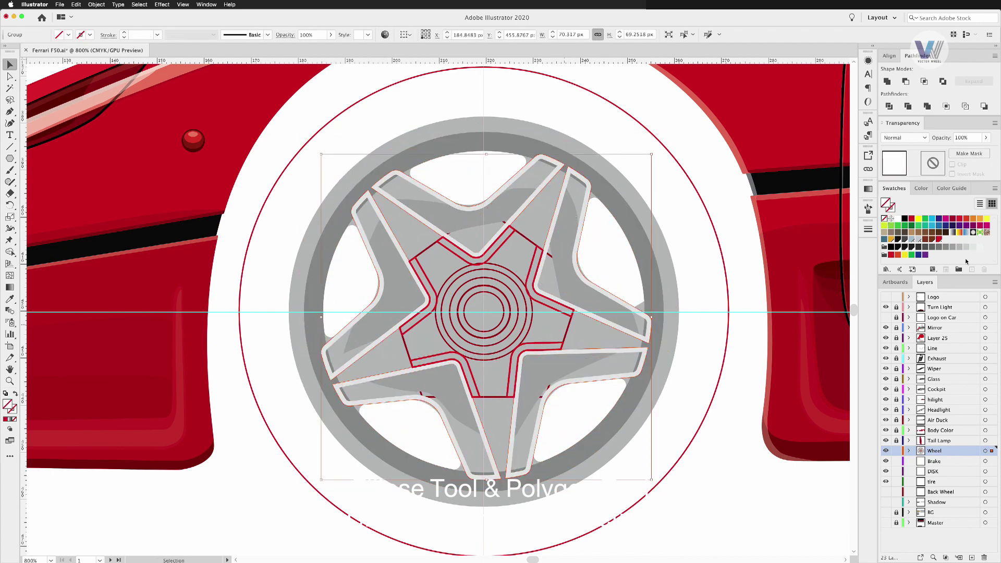
{"action": "left_click", "coordinate": [979, 248]}
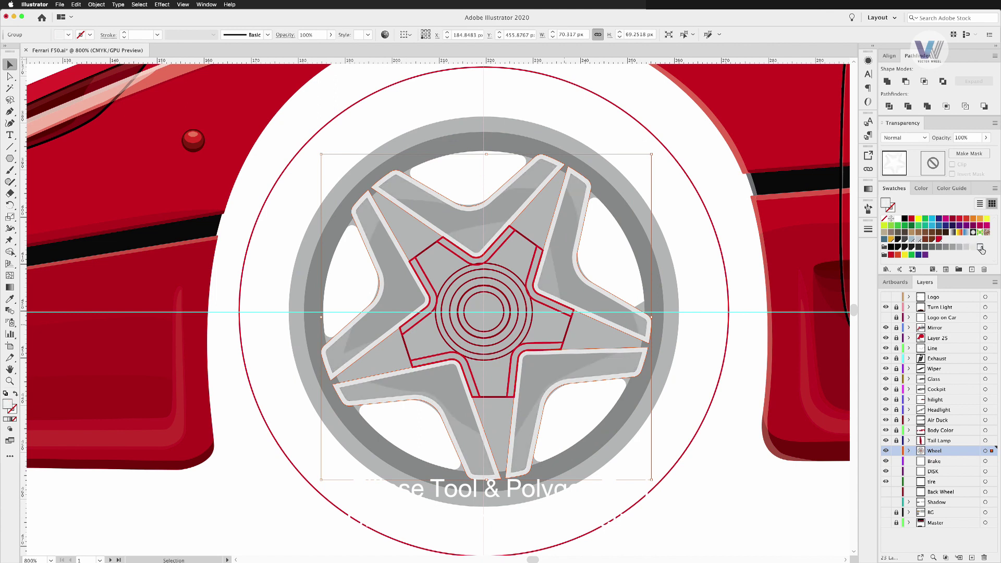
{"action": "left_click", "coordinate": [602, 274]}
Give the hub pentagon no stroke and a grey fill, and send it behind the centre circles
{"action": "left_click", "coordinate": [504, 244]}
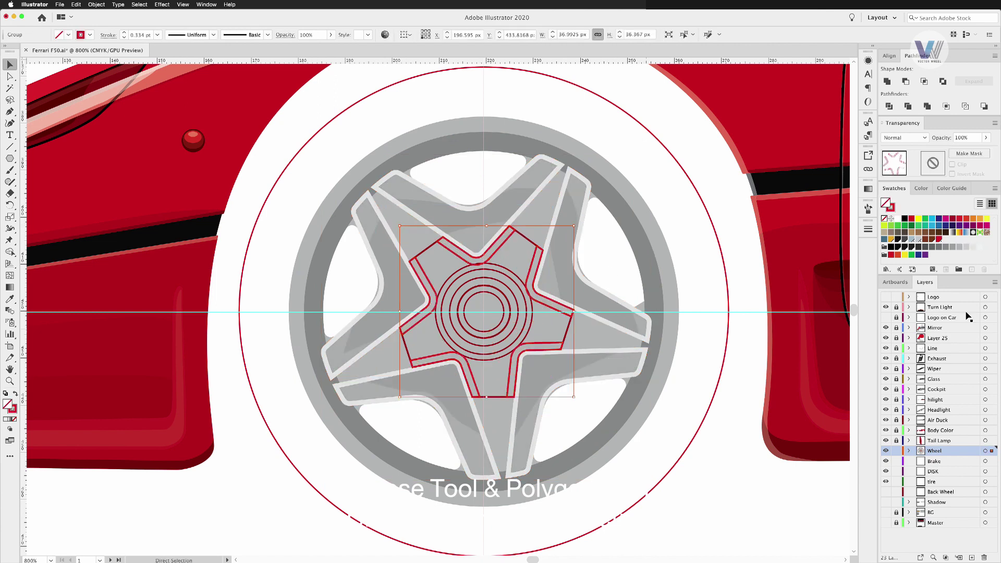
{"action": "left_click", "coordinate": [527, 241]}
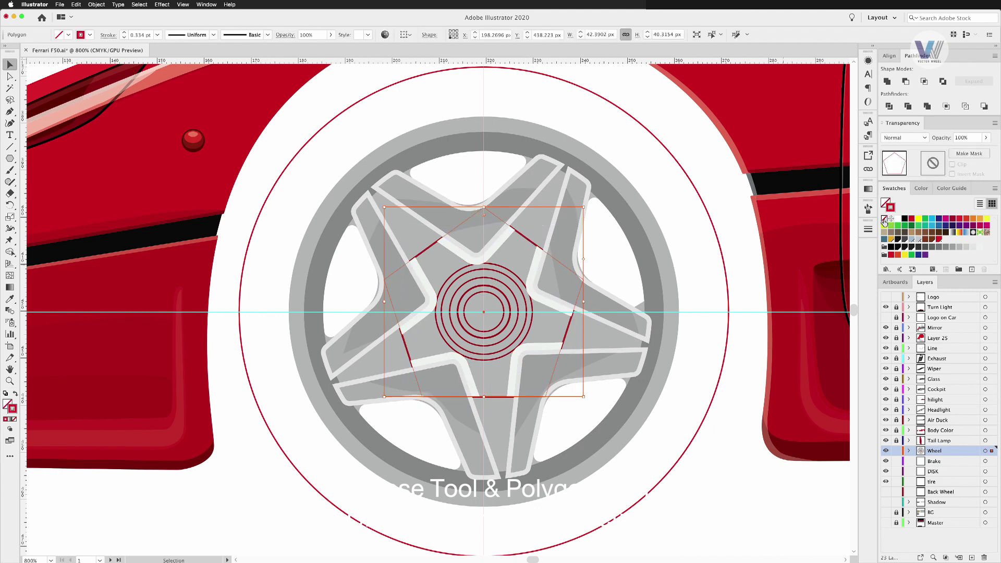
{"action": "left_click", "coordinate": [884, 219]}
{"action": "left_click", "coordinate": [959, 246]}
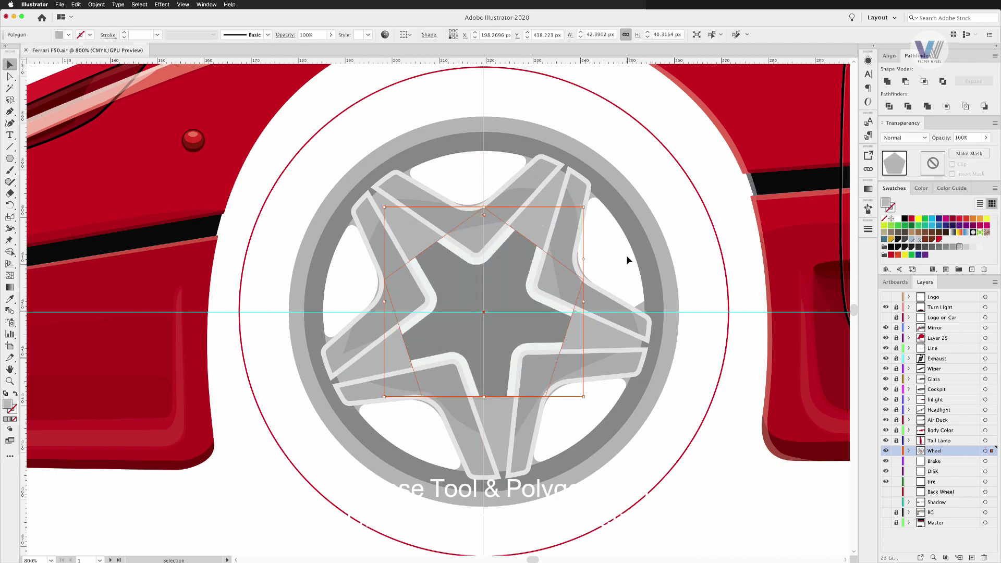
{"action": "key", "text": "ctrl+bracketleft"}
{"action": "key", "text": "ctrl+shift+a"}
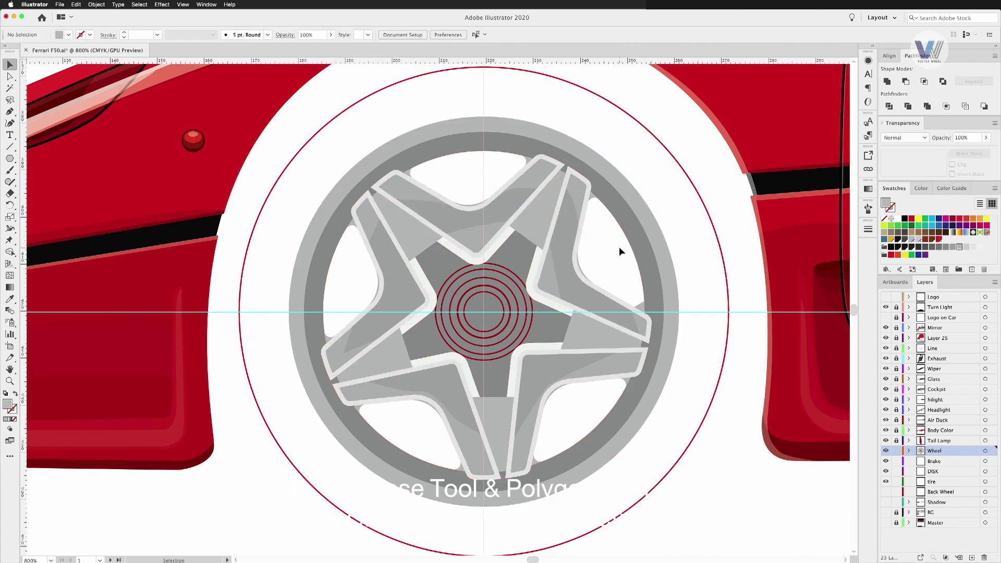
Select individual spoke objects and wheel pieces to check them
{"action": "left_click", "coordinate": [421, 248]}
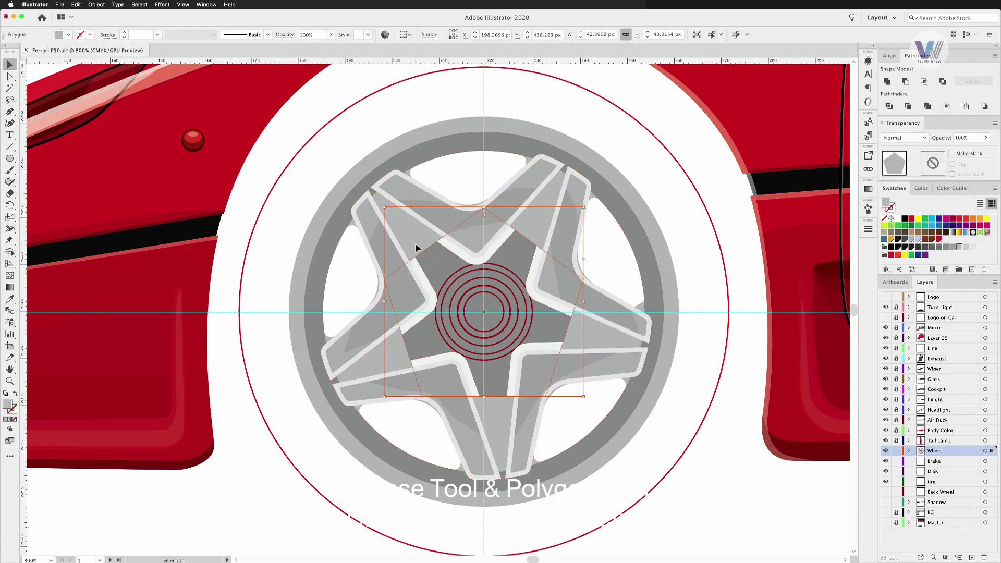
{"action": "left_click", "coordinate": [409, 208]}
{"action": "key", "text": "ctrl+shift+a"}
{"action": "left_click", "coordinate": [411, 183]}
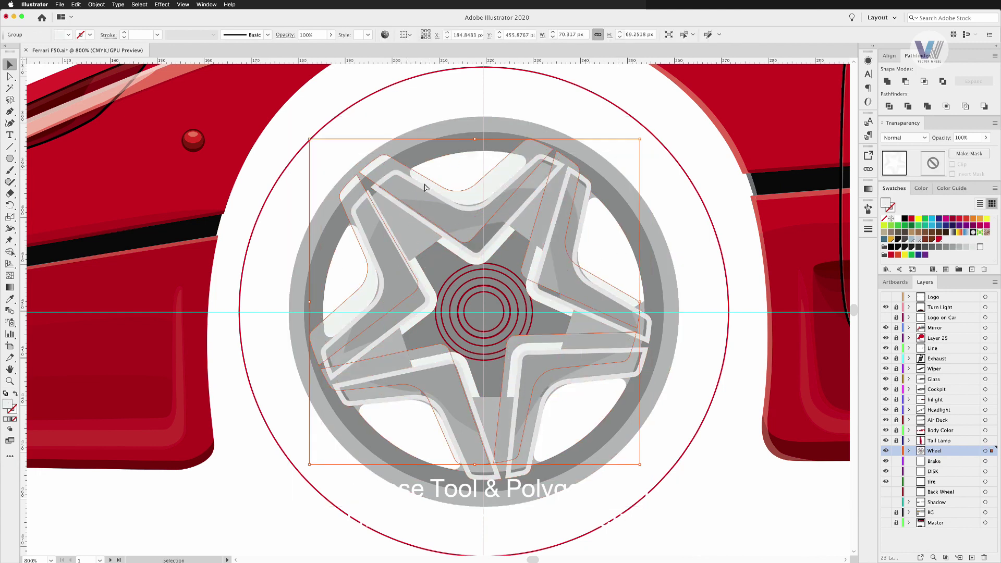
Show the Brake, DISK, tire and Back Wheel layers to reveal disc, caliper and tire
{"action": "key", "text": "ctrl+shift+a"}
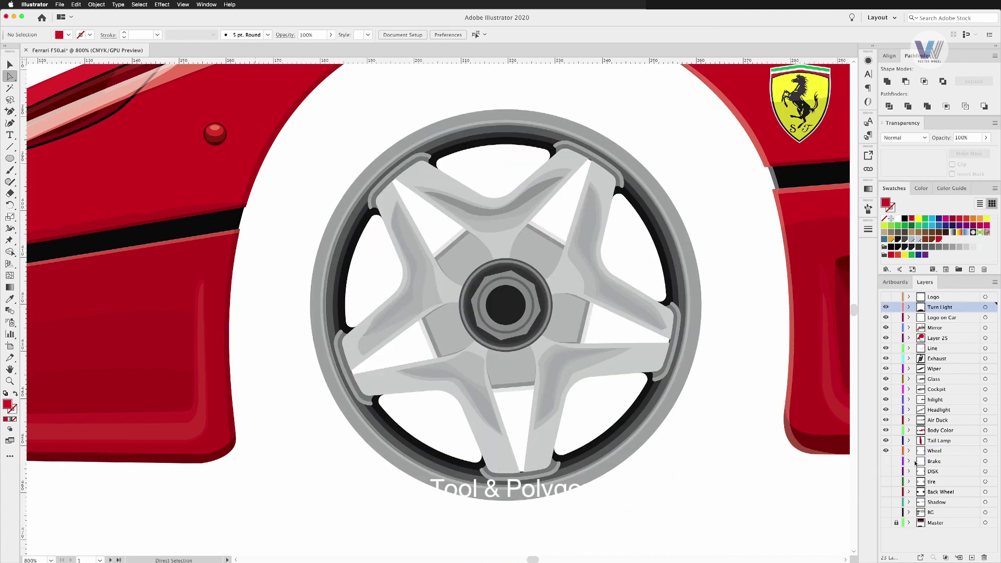
{"action": "left_click", "coordinate": [885, 461]}
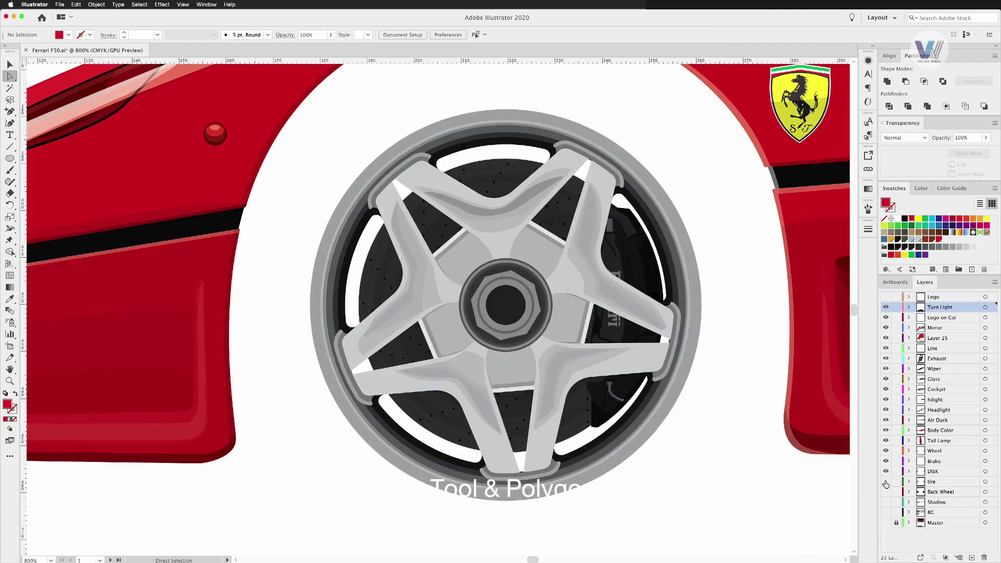
{"action": "left_click", "coordinate": [885, 482]}
{"action": "left_click", "coordinate": [885, 492]}
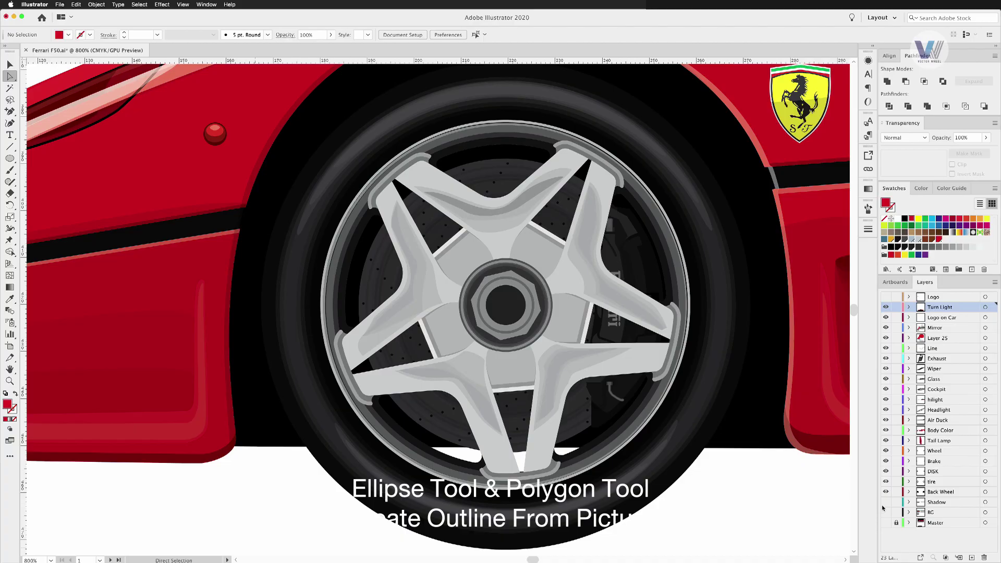